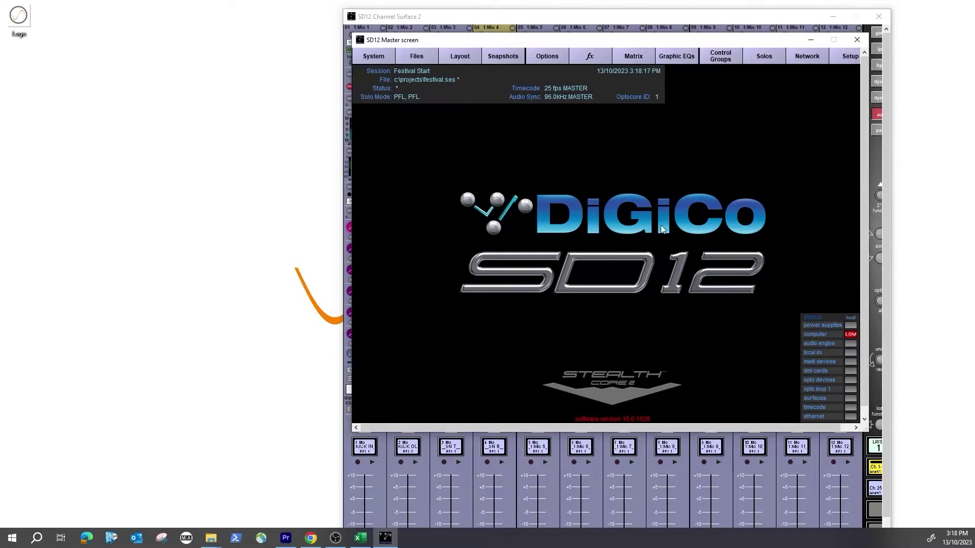
- Spread out the two channel surface windows and bring the Master screen window to the front
{"action": "left_click_drag", "start_coordinate": [662, 43], "coordinate": [677, 76]}
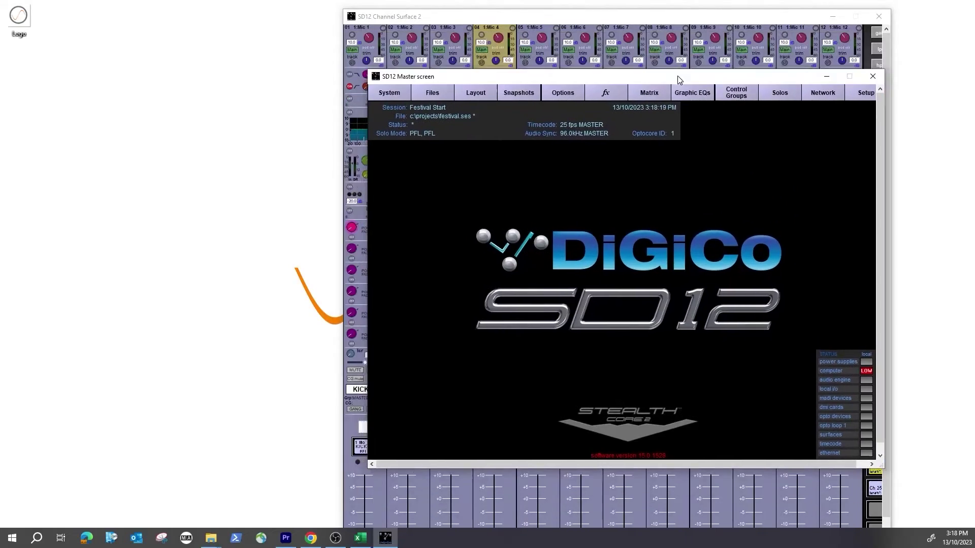
{"action": "left_click_drag", "start_coordinate": [692, 16], "coordinate": [426, 16]}
{"action": "left_click_drag", "start_coordinate": [442, 48], "coordinate": [738, 22]}
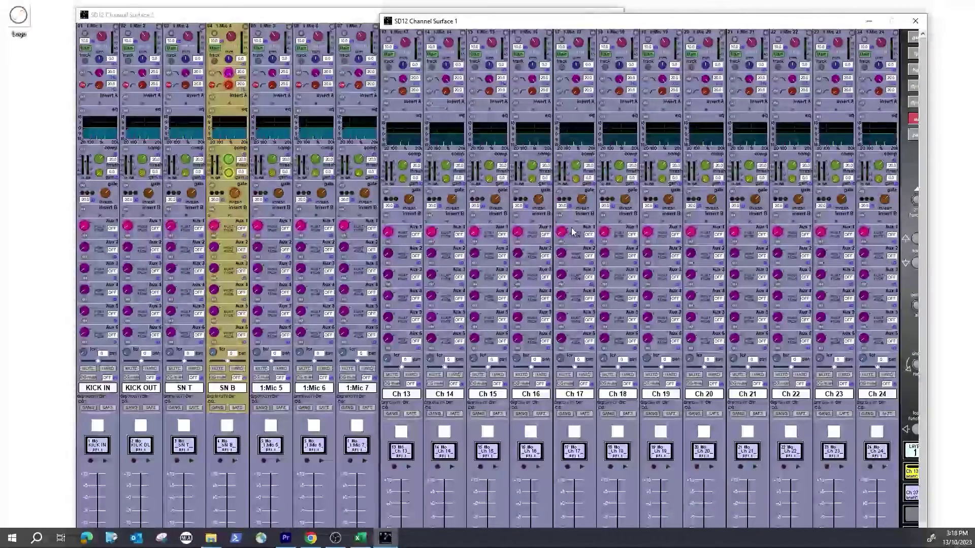
{"action": "left_click", "coordinate": [321, 23]}
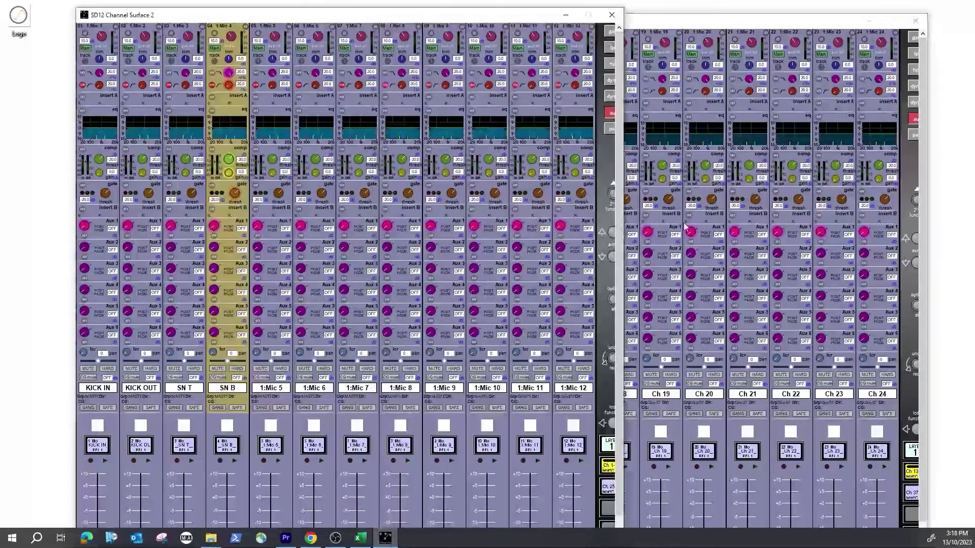
{"action": "left_click_drag", "start_coordinate": [405, 21], "coordinate": [358, 19]}
{"action": "left_click", "coordinate": [689, 27]}
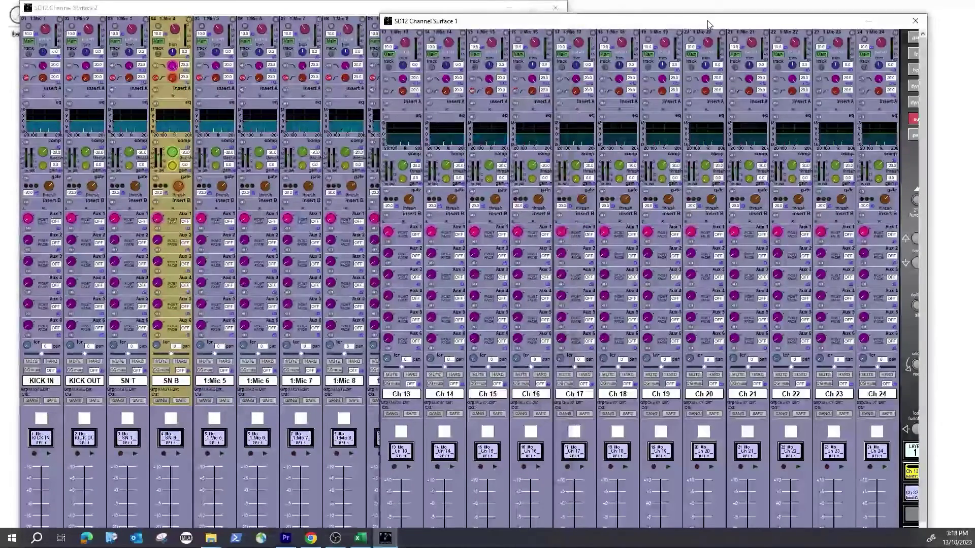
{"action": "left_click_drag", "start_coordinate": [708, 24], "coordinate": [743, 14]}
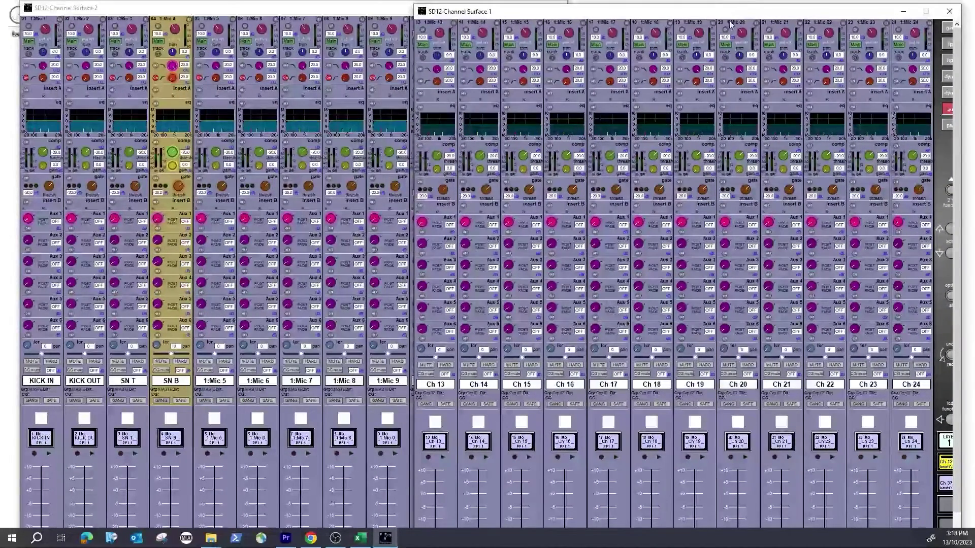
{"action": "left_click_drag", "start_coordinate": [740, 13], "coordinate": [676, 100]}
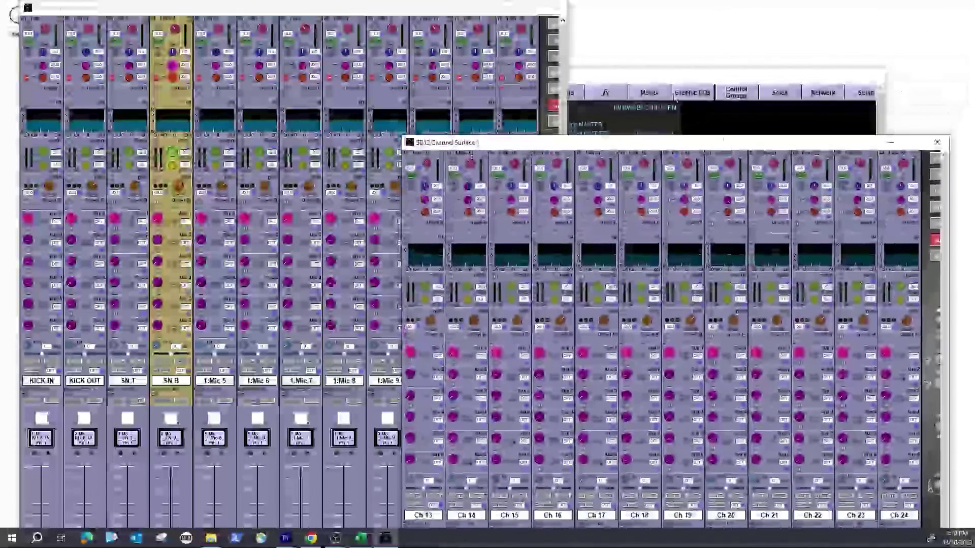
{"action": "left_click", "coordinate": [678, 76]}
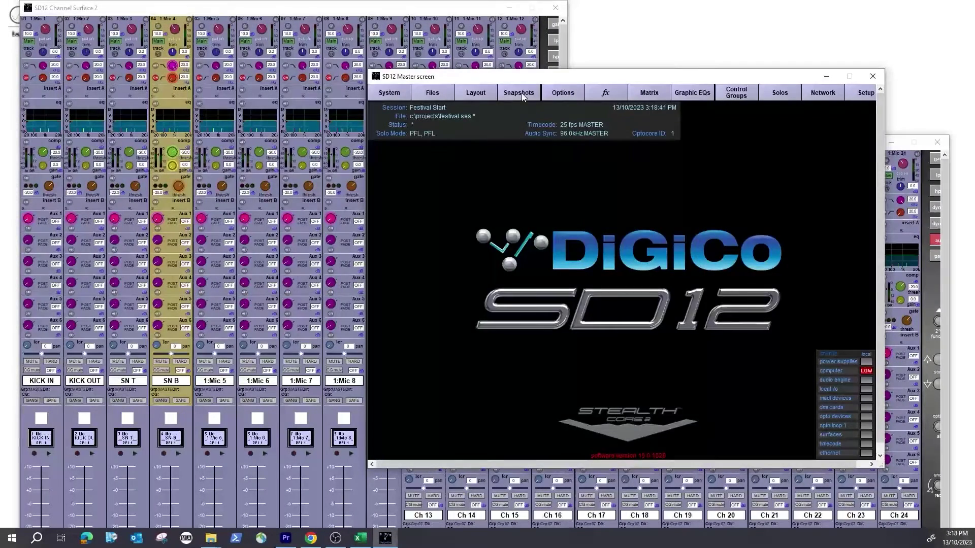
- Open the session structure settings and set the session title to "Start Festival v1"
{"action": "left_click", "coordinate": [435, 98]}
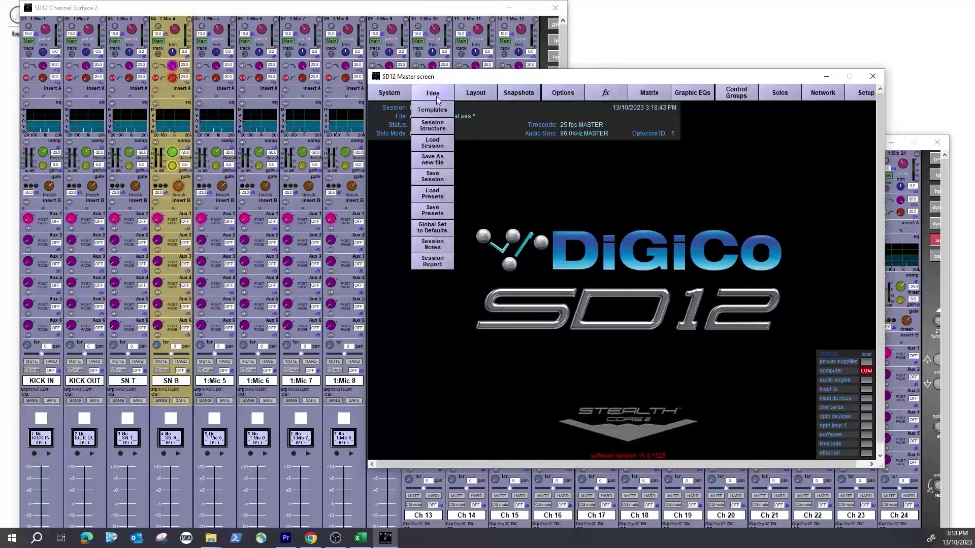
{"action": "left_click", "coordinate": [438, 131]}
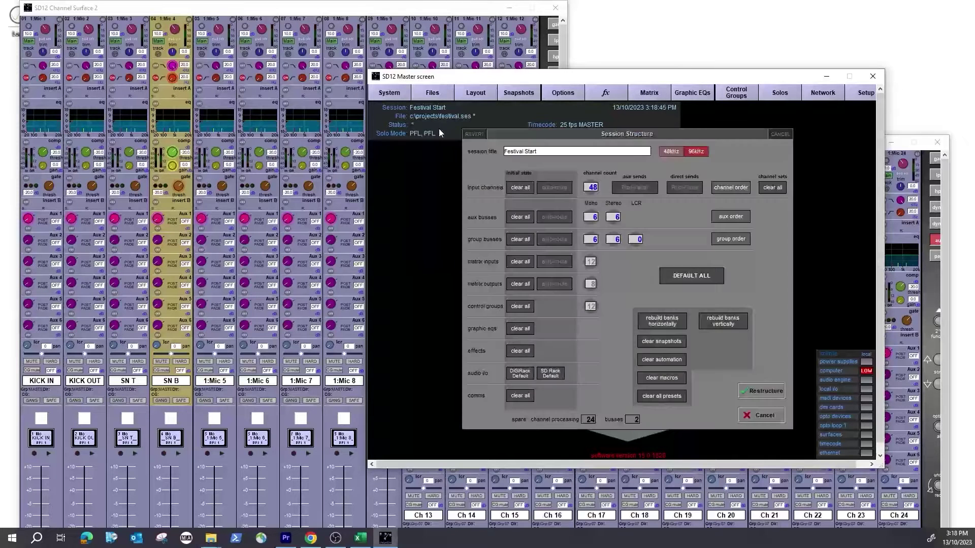
{"action": "left_click", "coordinate": [543, 153]}
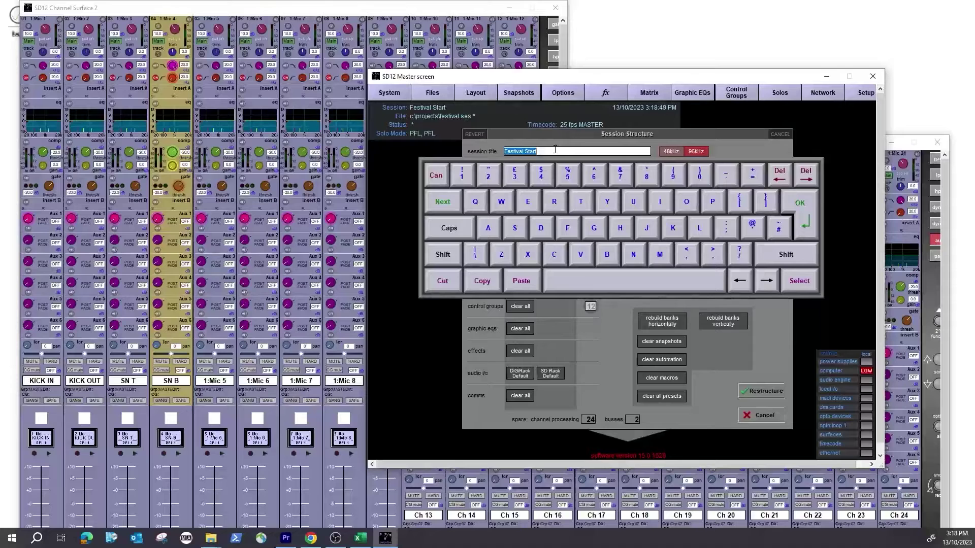
{"action": "type", "text": "Start Festival v1"}
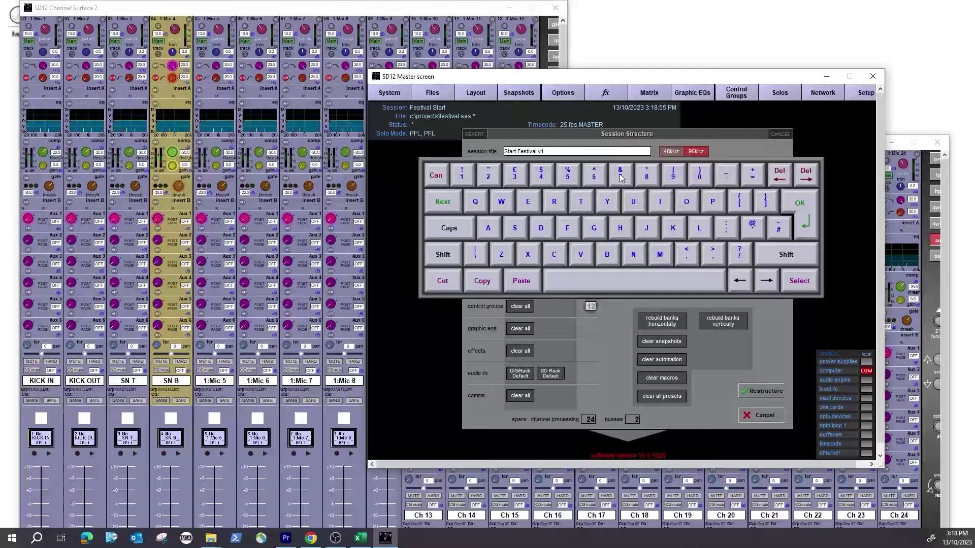
{"action": "left_click", "coordinate": [795, 203]}
- Default all session settings and restructure the session, accepting the return to defaults
{"action": "left_click", "coordinate": [636, 239]}
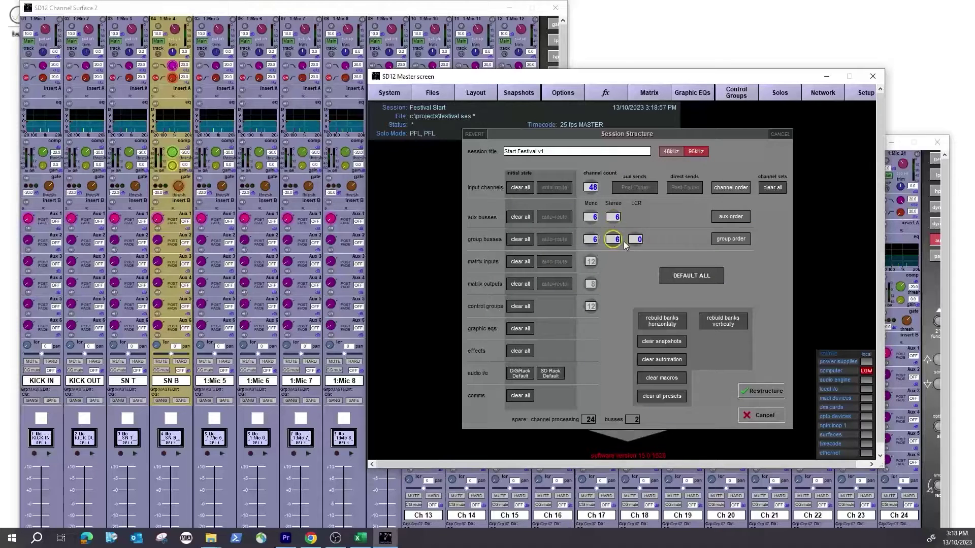
{"action": "left_click", "coordinate": [696, 276]}
{"action": "left_click", "coordinate": [773, 393]}
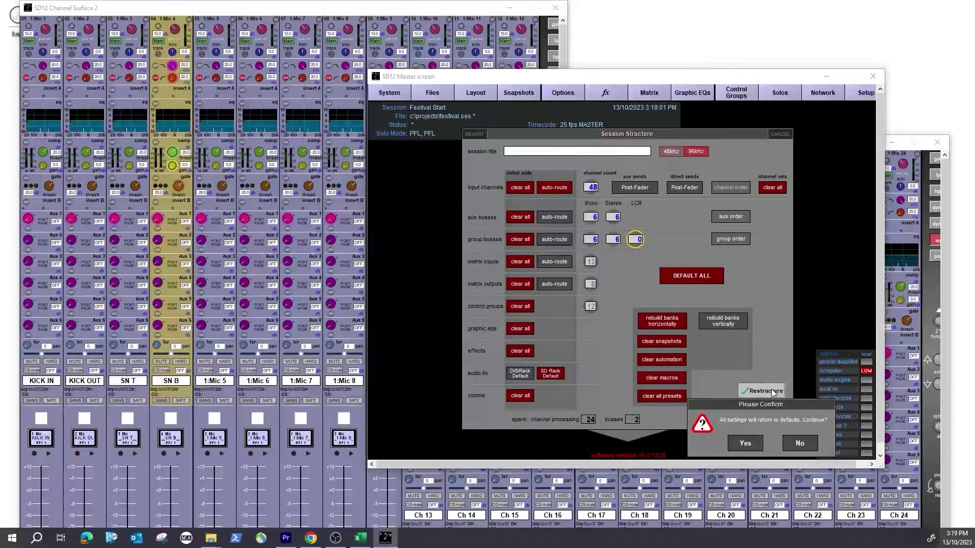
{"action": "left_click", "coordinate": [749, 440]}
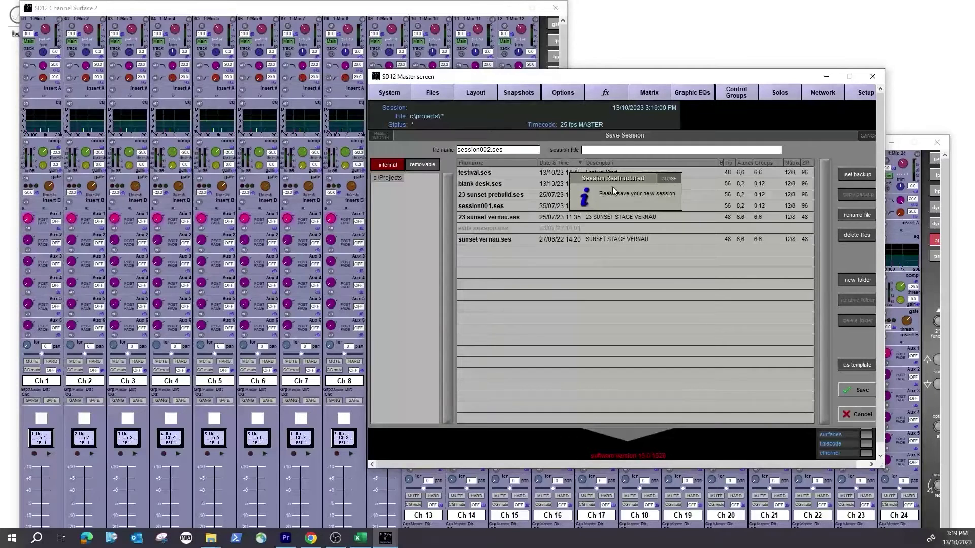
{"action": "left_click", "coordinate": [668, 180]}
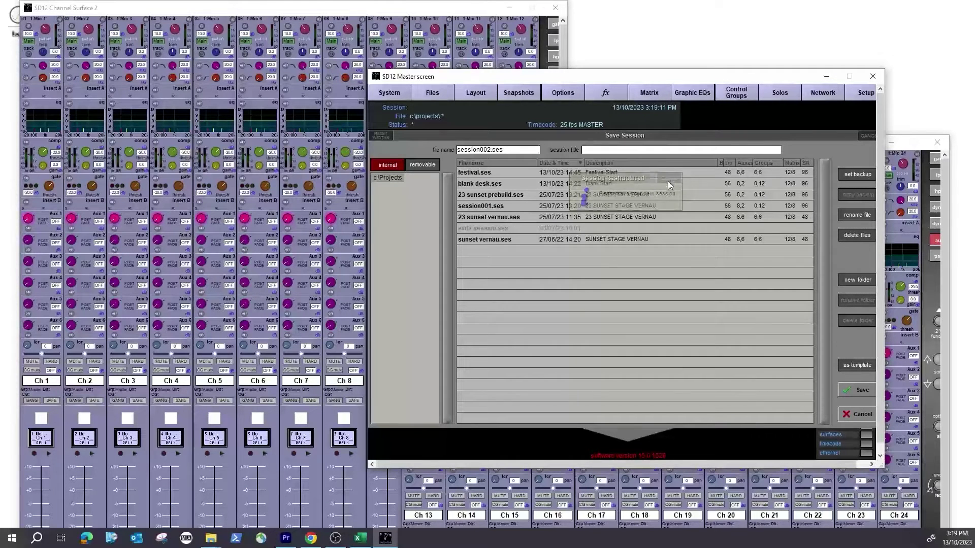
- Save the session over festival.ses with the session title "Festival Start v1"
{"action": "left_click", "coordinate": [495, 173]}
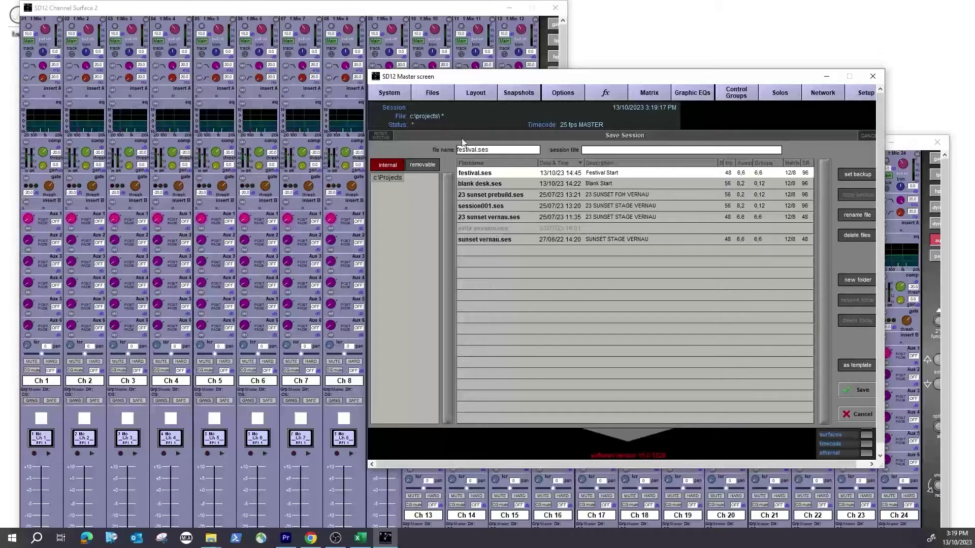
{"action": "left_click", "coordinate": [651, 151]}
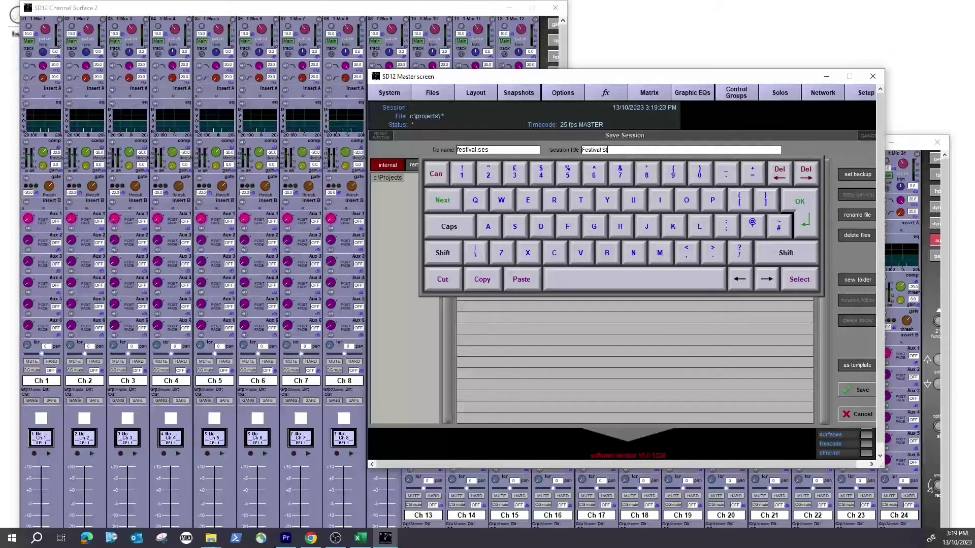
{"action": "left_click", "coordinate": [801, 213]}
{"action": "left_click", "coordinate": [851, 388]}
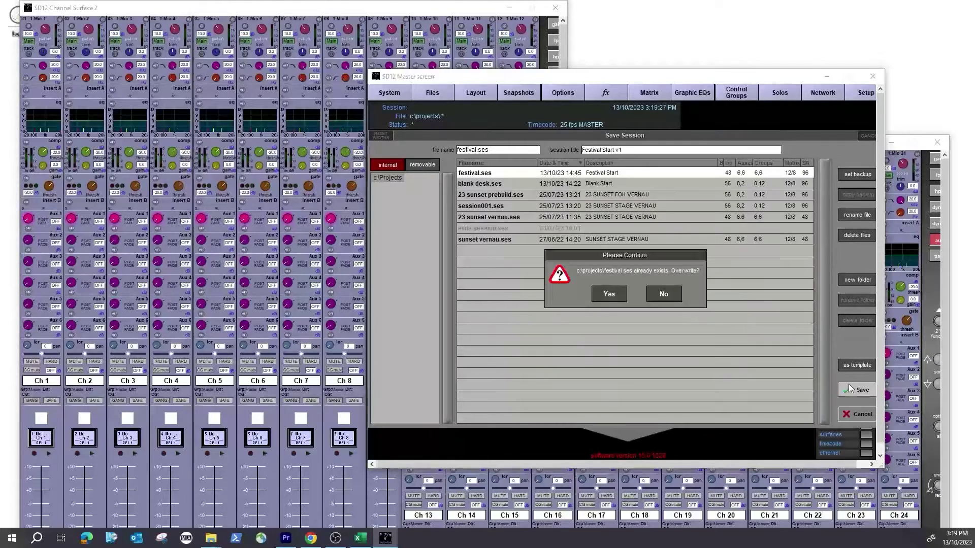
{"action": "left_click", "coordinate": [611, 297]}
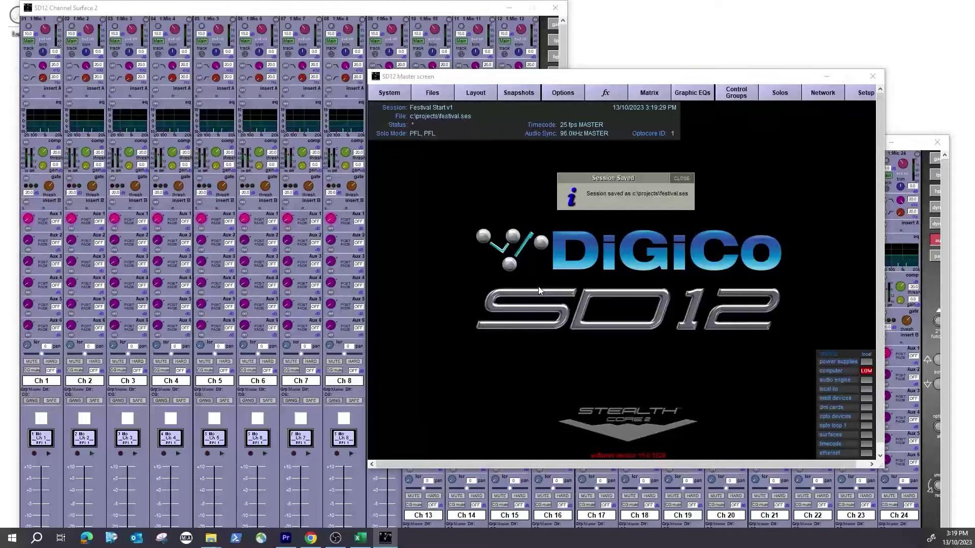
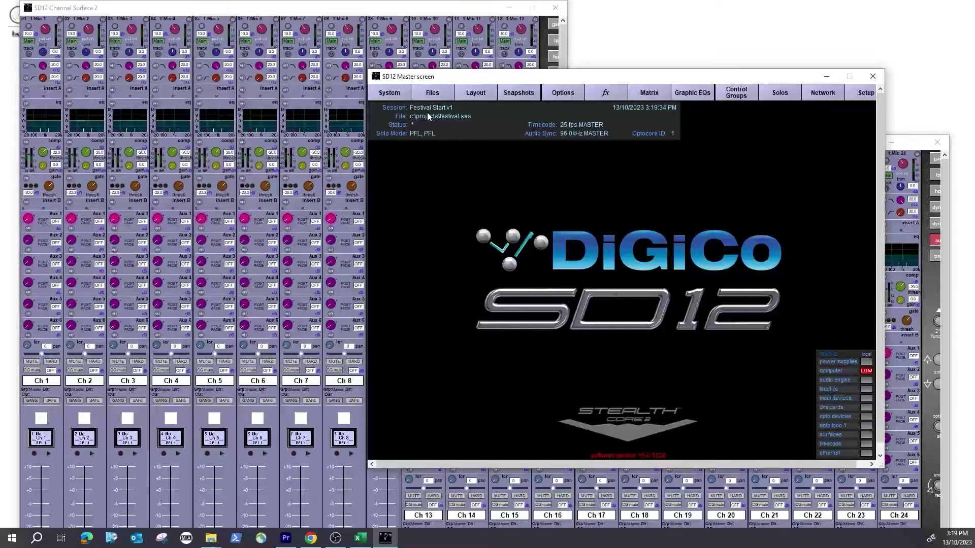
- Review the input channel, aux bus and group bus counts in the session structure without restructuring
{"action": "left_click", "coordinate": [432, 94]}
{"action": "left_click", "coordinate": [442, 127]}
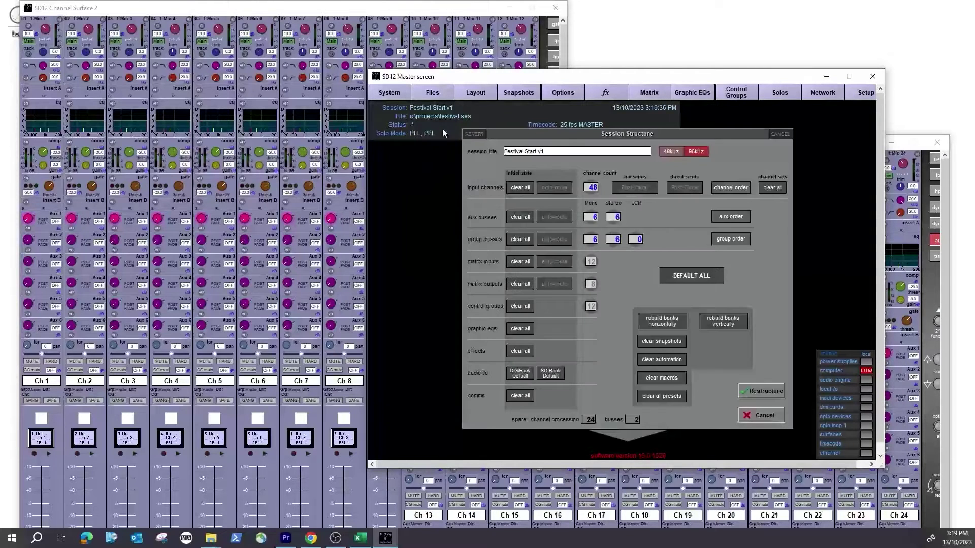
{"action": "left_click", "coordinate": [592, 187]}
{"action": "left_click", "coordinate": [613, 240]}
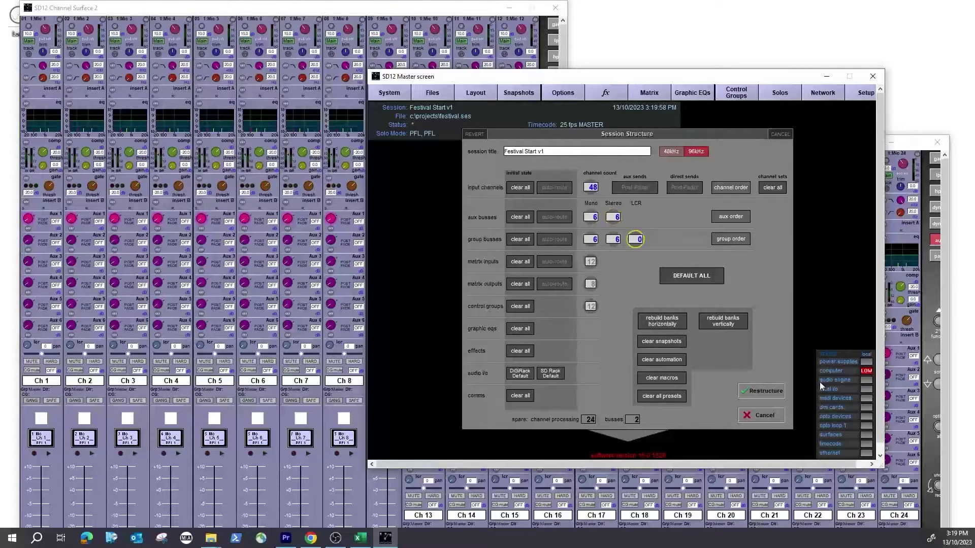
{"action": "left_click", "coordinate": [768, 414]}
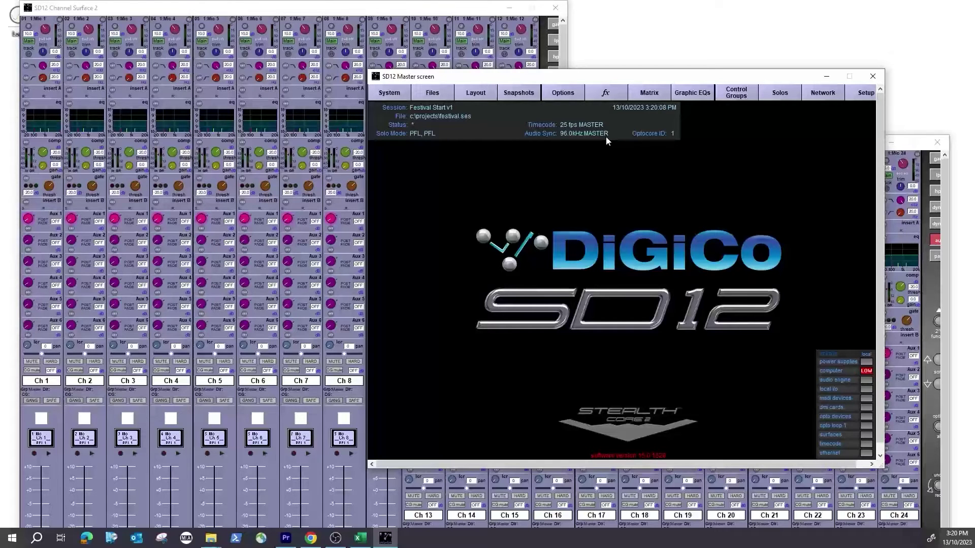
- Move the Master screen up and view the aux outputs on layer 2 of Channel Surface 2, returning to layer 1
{"action": "left_click_drag", "start_coordinate": [635, 81], "coordinate": [638, 21]}
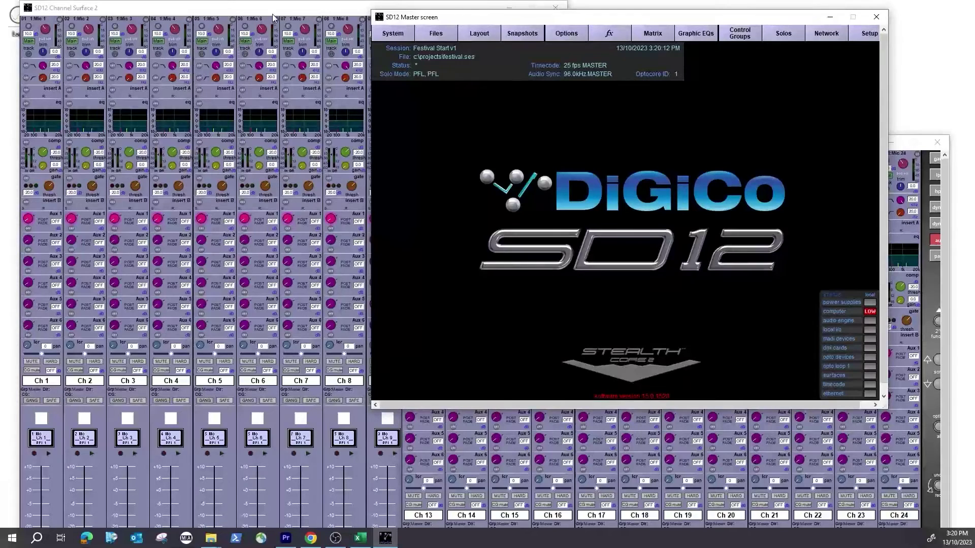
{"action": "left_click", "coordinate": [235, 41]}
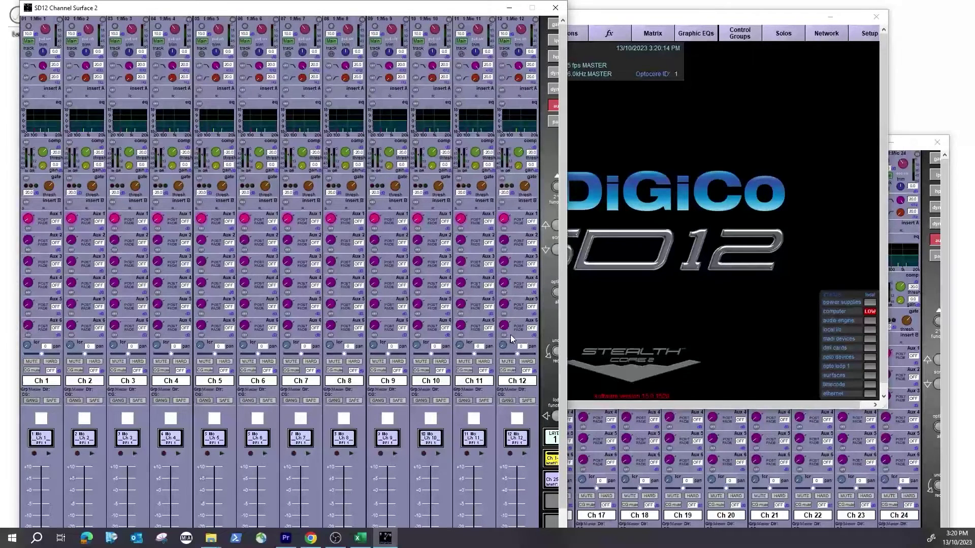
{"action": "left_click", "coordinate": [552, 439]}
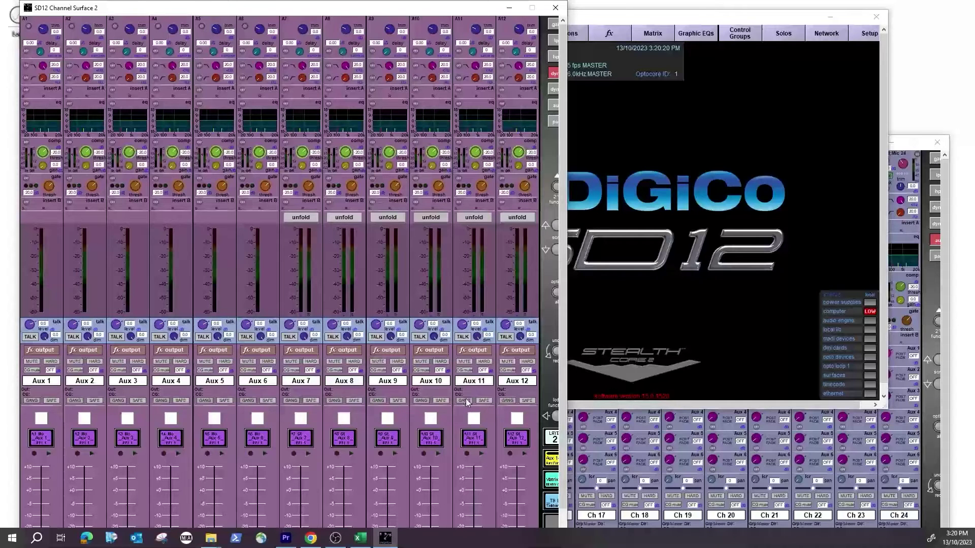
{"action": "left_click", "coordinate": [554, 439]}
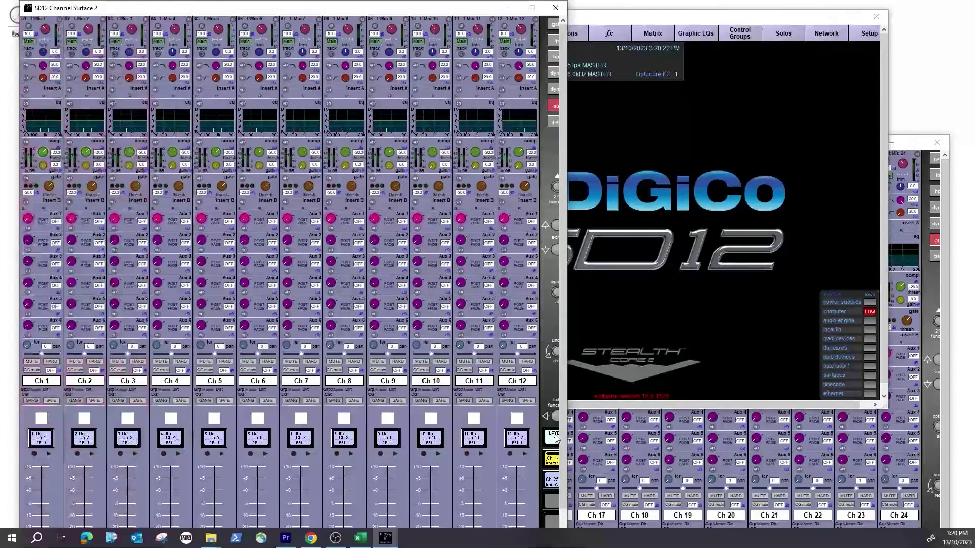
- Bring Channel Surface 1 forward and switch it to layer 2 with the group outputs
{"action": "left_click", "coordinate": [795, 515]}
{"action": "left_click_drag", "start_coordinate": [731, 151], "coordinate": [751, 30]}
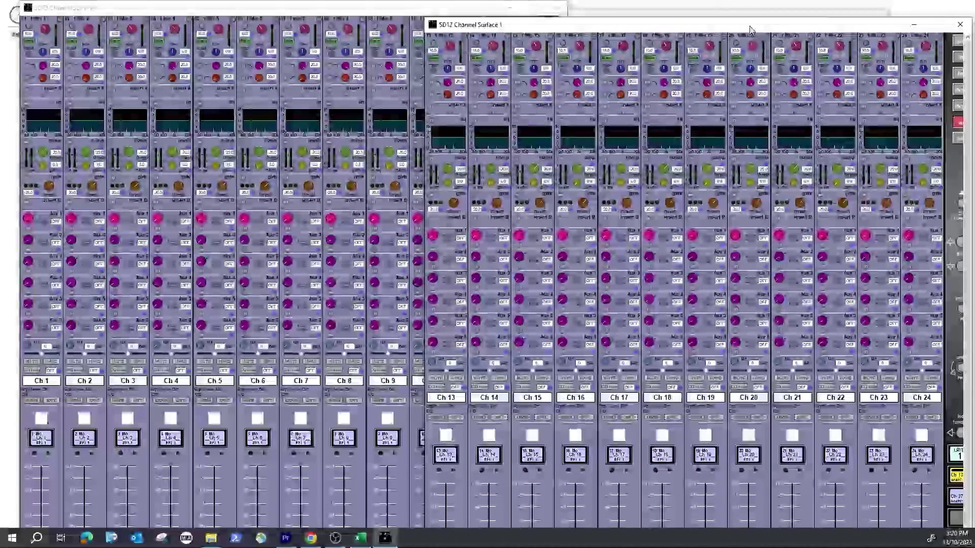
{"action": "left_click", "coordinate": [958, 454]}
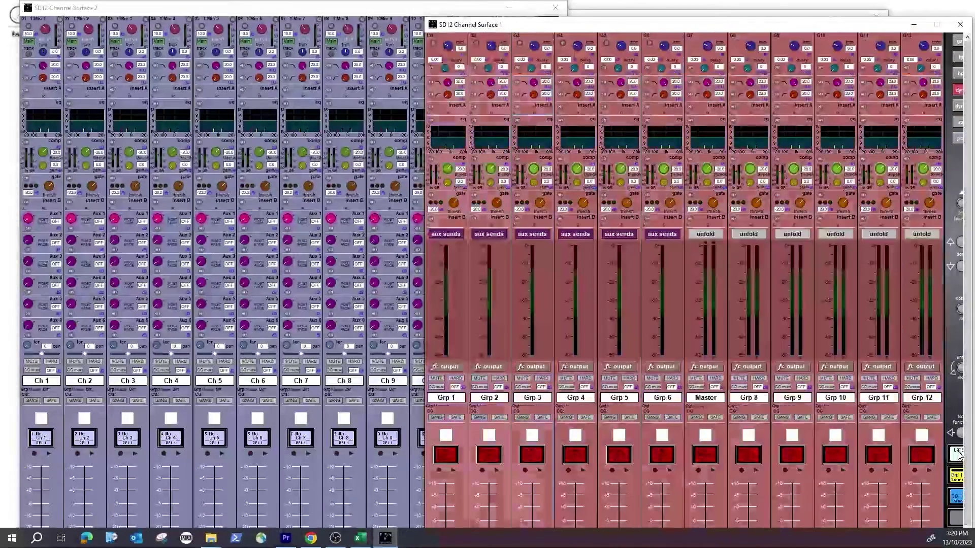
{"action": "left_click", "coordinate": [957, 453]}
{"action": "left_click", "coordinate": [958, 454]}
{"action": "left_click", "coordinate": [958, 453]}
{"action": "left_click", "coordinate": [957, 454]}
- Rearrange the windows so all of Channel Surface 1's group strips are in front, with the Master screen moved aside
{"action": "mouse_move", "coordinate": [630, 27]}
{"action": "left_mouse_down"}
{"action": "mouse_move", "coordinate": [183, 3]}
{"action": "mouse_move", "coordinate": [216, 21]}
{"action": "mouse_move", "coordinate": [634, 74]}
{"action": "mouse_move", "coordinate": [655, 9]}
{"action": "mouse_move", "coordinate": [626, 15]}
{"action": "left_mouse_up"}
{"action": "left_click_drag", "start_coordinate": [316, 22], "coordinate": [295, 14]}
{"action": "mouse_move", "coordinate": [633, 21]}
{"action": "left_mouse_down"}
{"action": "mouse_move", "coordinate": [662, 21]}
{"action": "mouse_move", "coordinate": [634, 39]}
{"action": "left_mouse_up"}
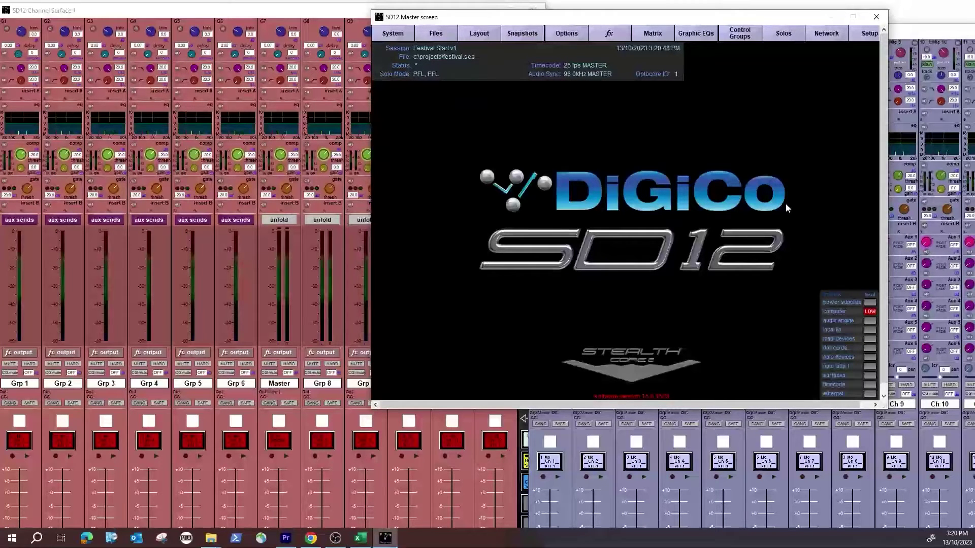
{"action": "left_click_drag", "start_coordinate": [670, 20], "coordinate": [797, 6]}
{"action": "left_click", "coordinate": [378, 14]}
{"action": "left_click_drag", "start_coordinate": [327, 10], "coordinate": [531, 16]}
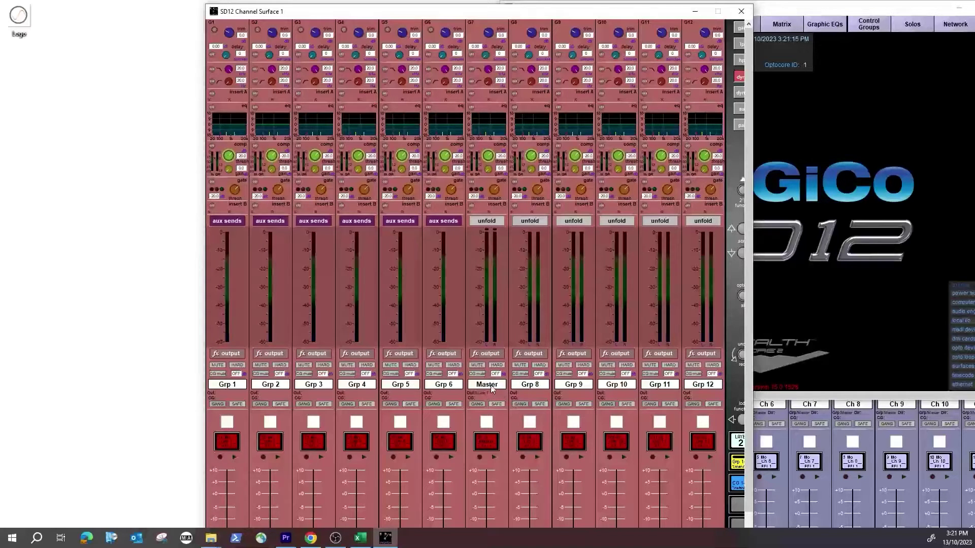
- Rename the seventh group, labelled Master, to "Grp 07" in its outputs settings
{"action": "left_click", "coordinate": [483, 386]}
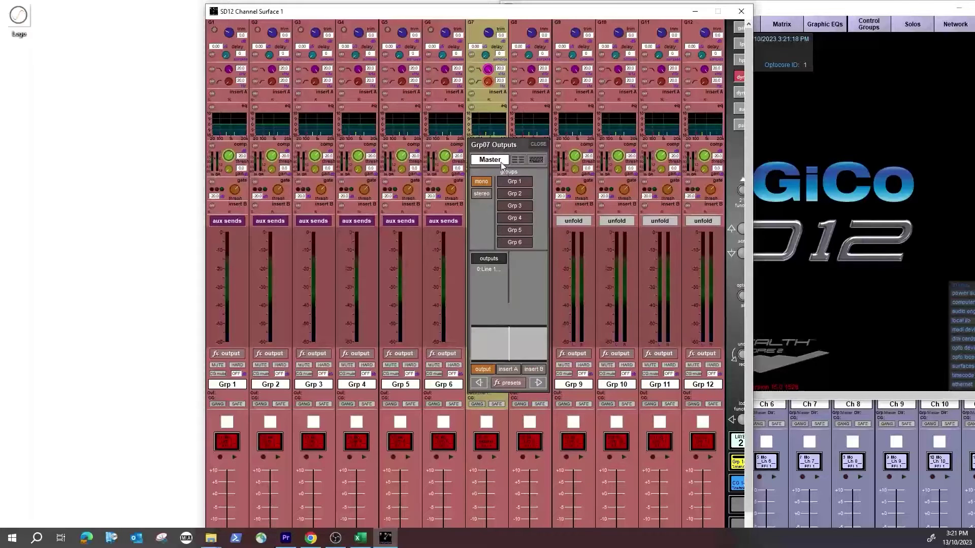
{"action": "left_click", "coordinate": [501, 161]}
{"action": "type", "text": "Grp 07"}
{"action": "key", "text": "Return"}
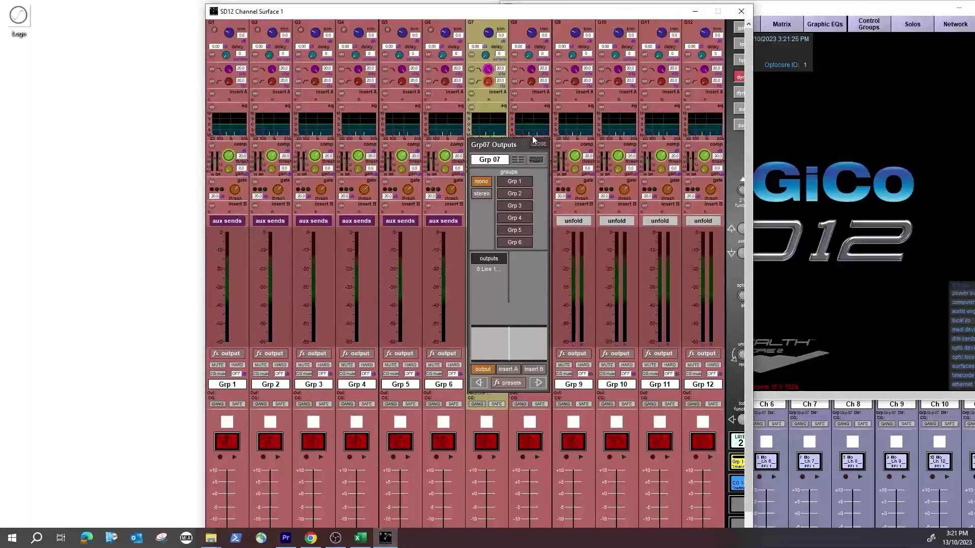
{"action": "left_click", "coordinate": [535, 143]}
- Rename the twelfth group to "MASTER" in its outputs settings
{"action": "left_click", "coordinate": [703, 387]}
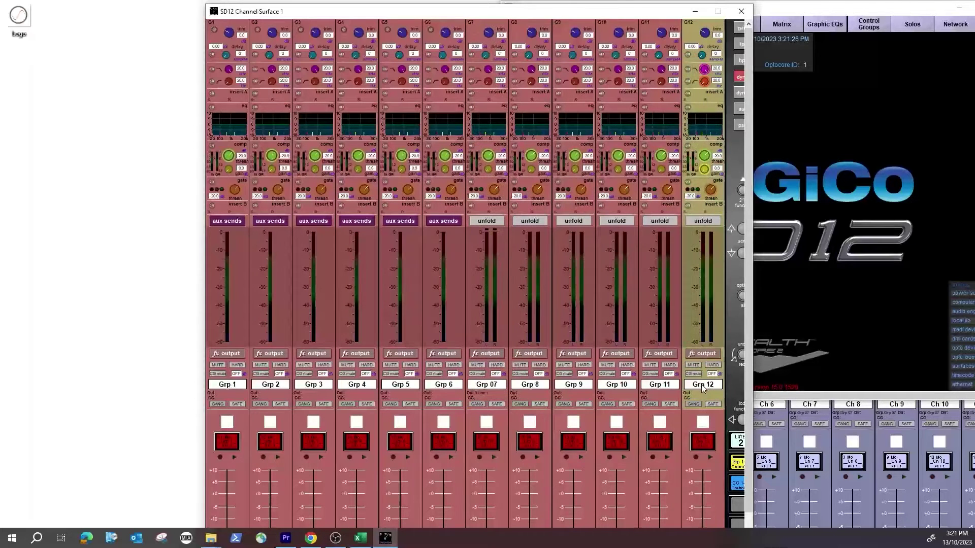
{"action": "left_click", "coordinate": [673, 160]}
{"action": "type", "text": "MASTER"}
{"action": "key", "text": "Return"}
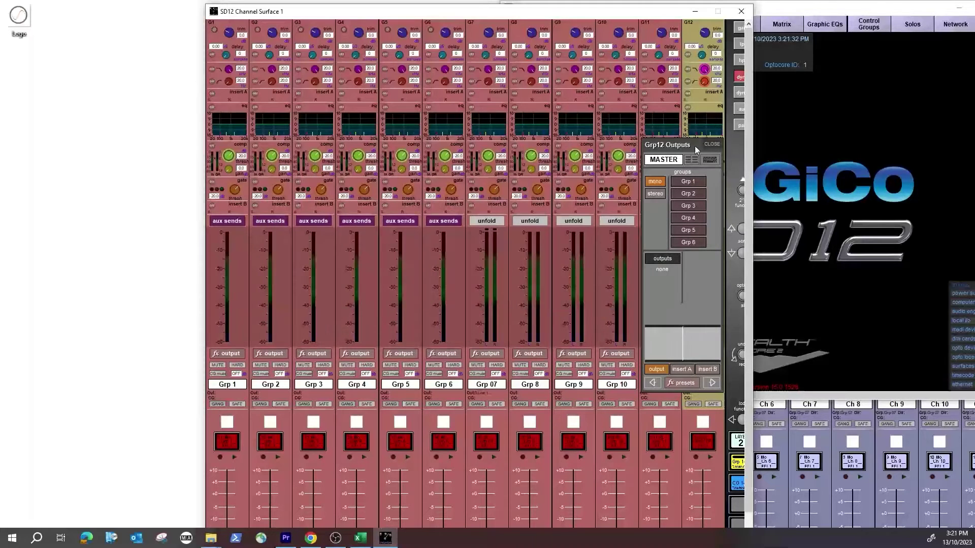
- Close group 12's outputs settings, bring Channel Surface 2 into full view, and show its layer 2 matrix output bank
{"action": "left_click", "coordinate": [710, 145]}
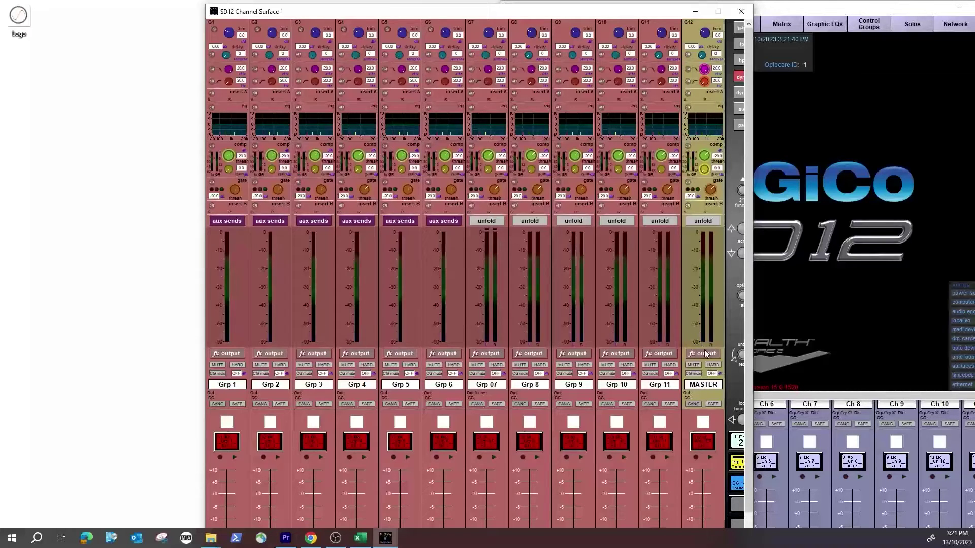
{"action": "left_click_drag", "start_coordinate": [525, 4], "coordinate": [330, 1]}
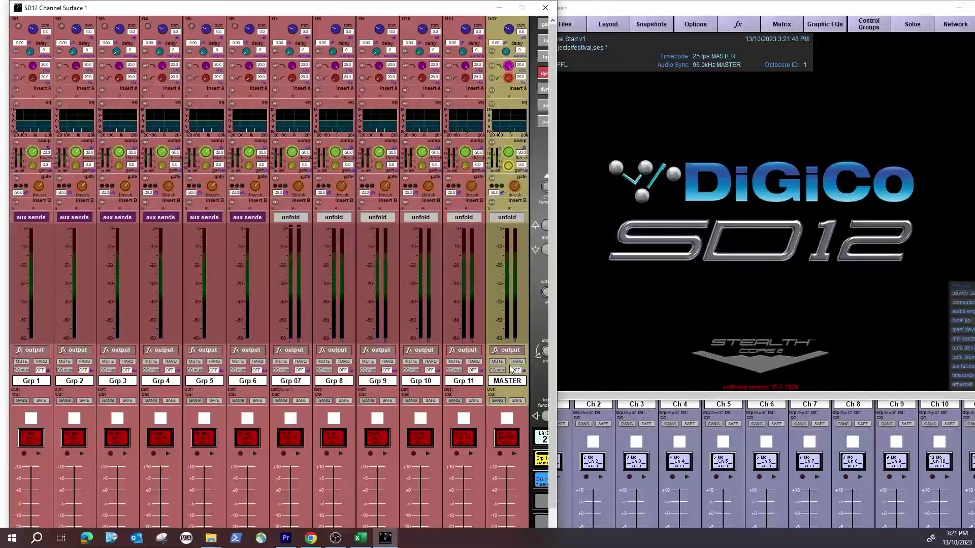
{"action": "left_click_drag", "start_coordinate": [733, 9], "coordinate": [272, 37]}
{"action": "left_click_drag", "start_coordinate": [692, 34], "coordinate": [417, 10]}
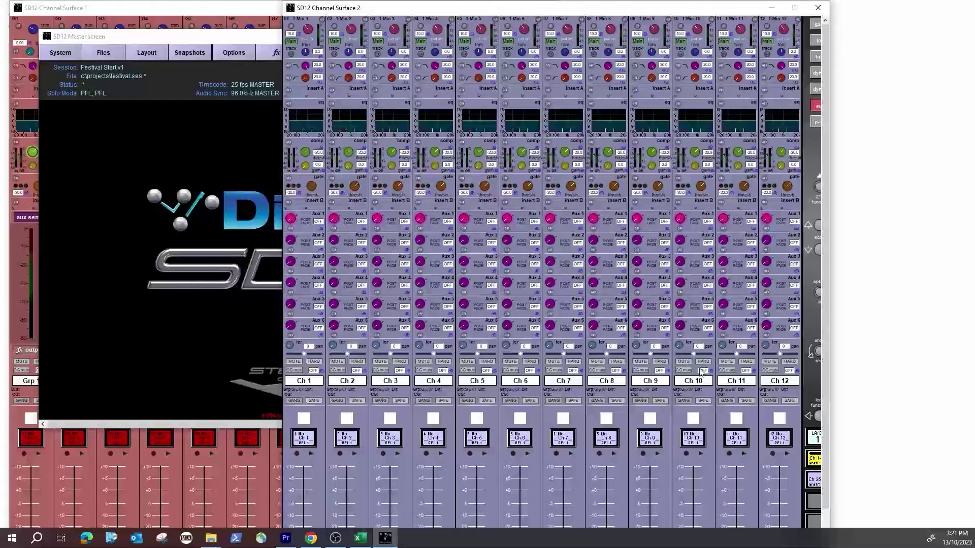
{"action": "left_click", "coordinate": [815, 437]}
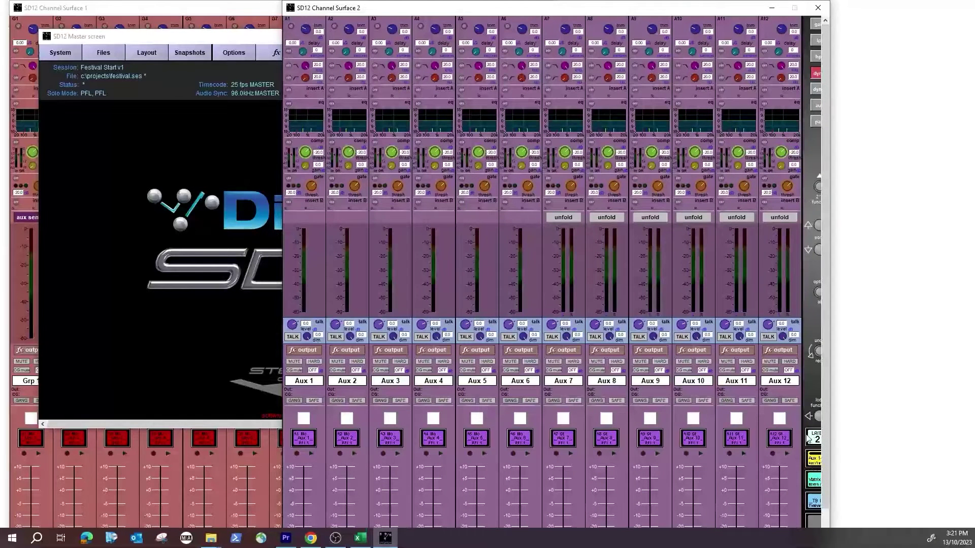
{"action": "left_click", "coordinate": [814, 481]}
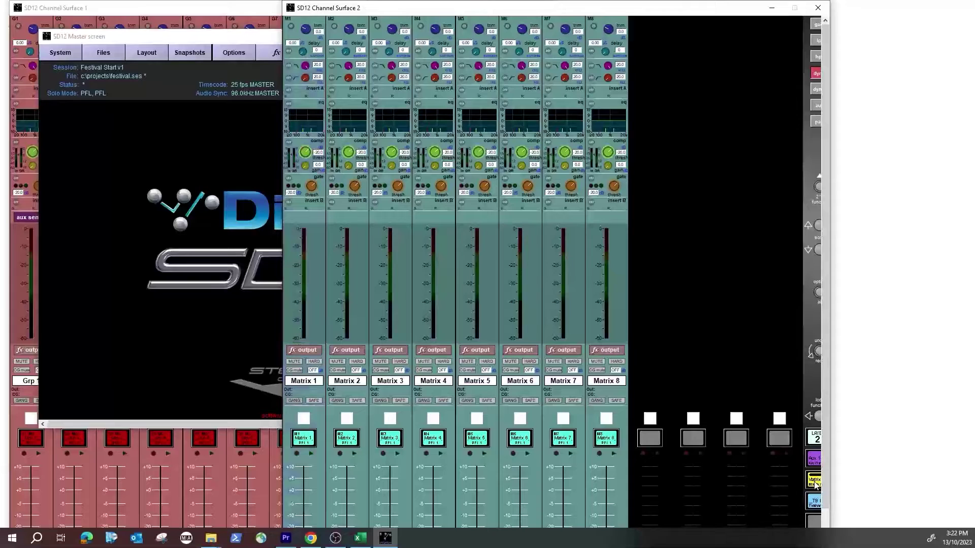
- Rename the first matrix output to "LEFT" in its outputs settings
{"action": "left_click", "coordinate": [314, 385]}
{"action": "left_click", "coordinate": [314, 385]}
{"action": "left_click", "coordinate": [315, 238]}
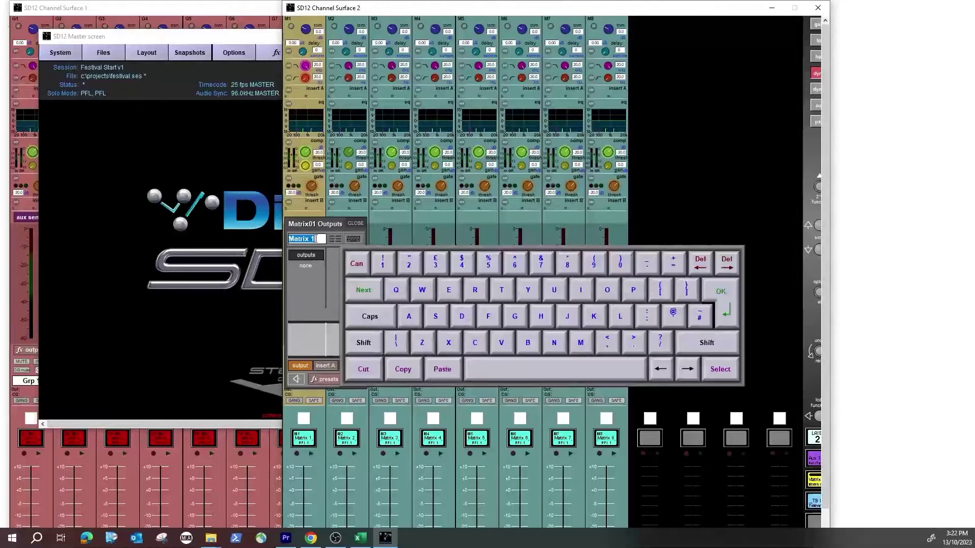
{"action": "type", "text": "LEFT"}
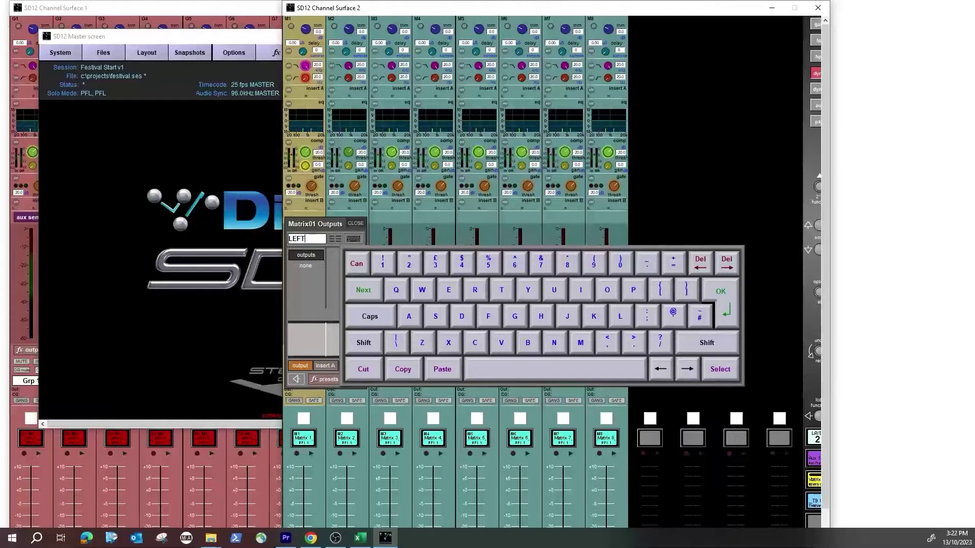
{"action": "left_click", "coordinate": [723, 309]}
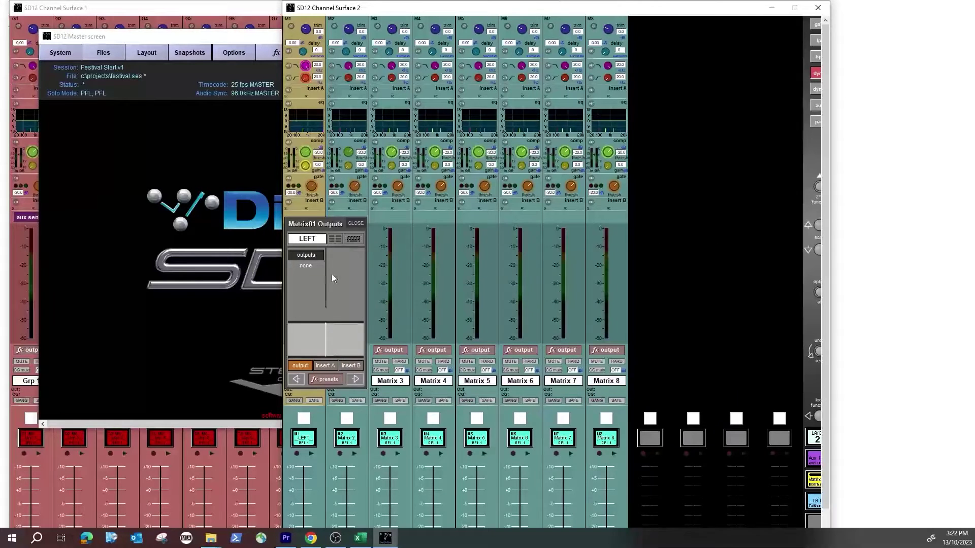
- Rename the second matrix output to "RIGHT" in its outputs settings
{"action": "left_click", "coordinate": [355, 379]}
{"action": "left_click", "coordinate": [362, 242]}
{"action": "type", "text": "RIGHT"}
{"action": "left_click", "coordinate": [727, 311]}
- Rename the third matrix output to "SUB" in its outputs settings
{"action": "left_click", "coordinate": [406, 380]}
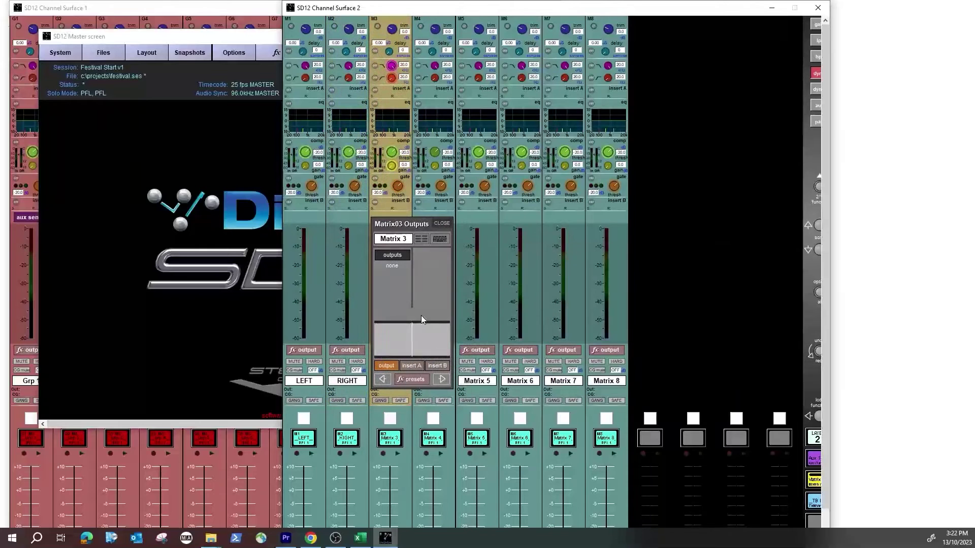
{"action": "left_click", "coordinate": [393, 239]}
{"action": "type", "text": "SU"}
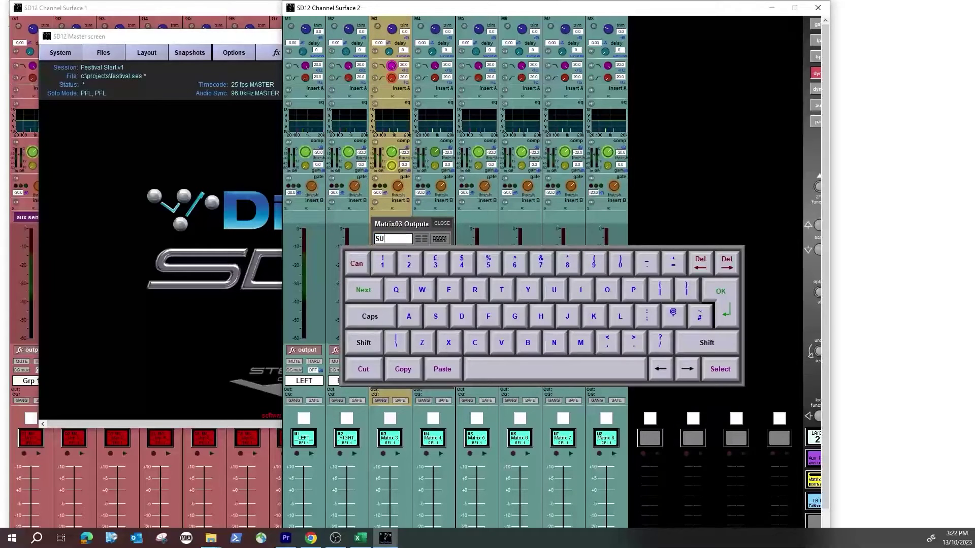
{"action": "type", "text": "B"}
{"action": "left_click", "coordinate": [726, 310]}
- Rename the fourth matrix output to "INFILL" and close its outputs settings
{"action": "left_click", "coordinate": [436, 382]}
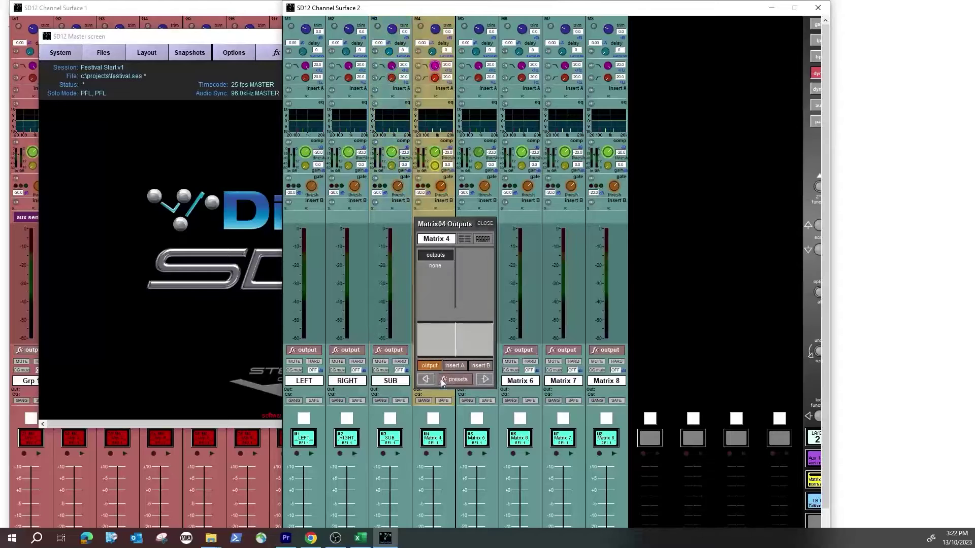
{"action": "left_click", "coordinate": [446, 238]}
{"action": "type", "text": "INFILL"}
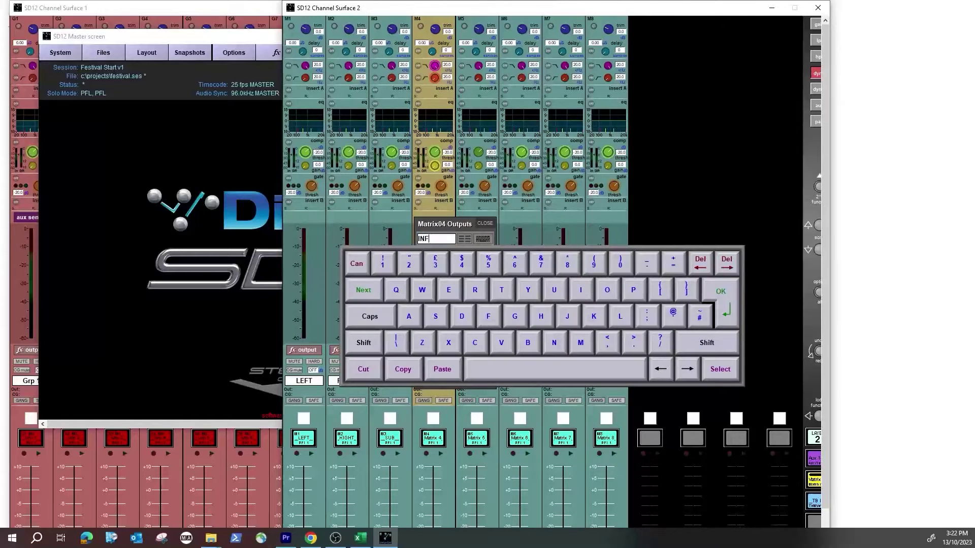
{"action": "left_click", "coordinate": [729, 311]}
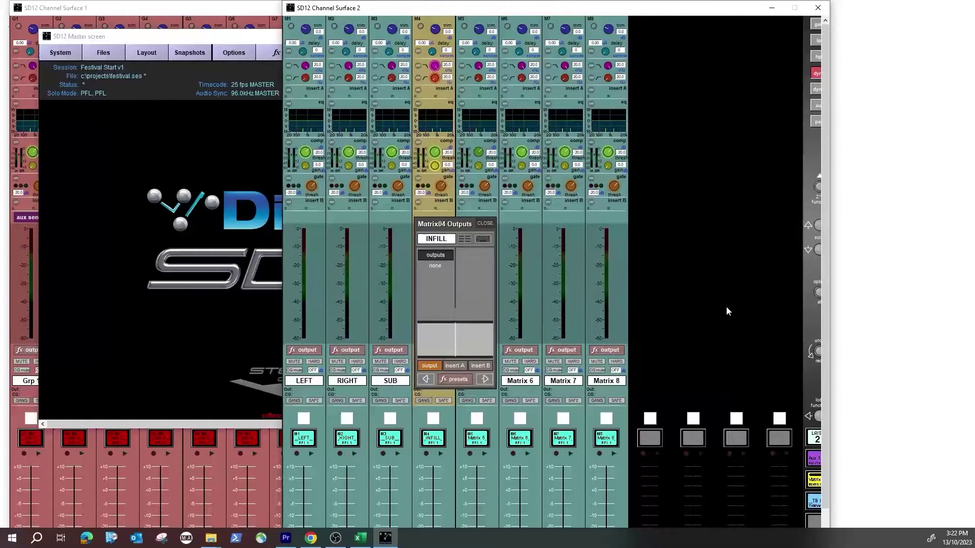
{"action": "left_click", "coordinate": [487, 224]}
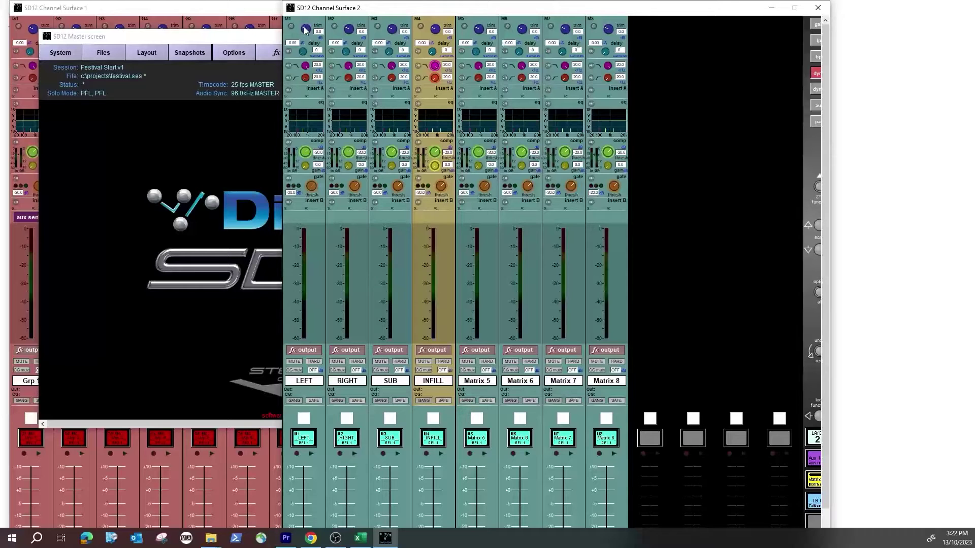
- Route the LEFT matrix output to Line out 15 on Rack 1
{"action": "left_click", "coordinate": [309, 388]}
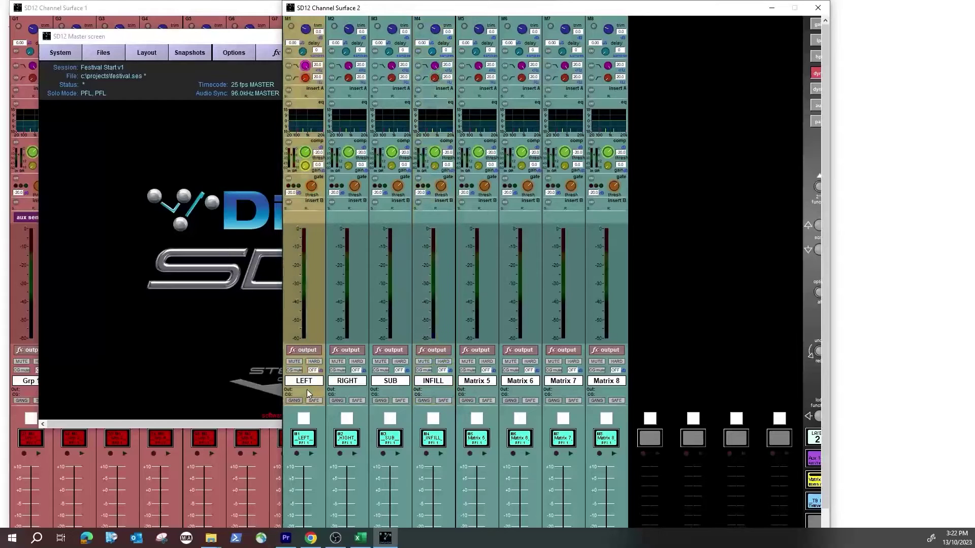
{"action": "left_click", "coordinate": [309, 389]}
{"action": "left_click", "coordinate": [306, 255]}
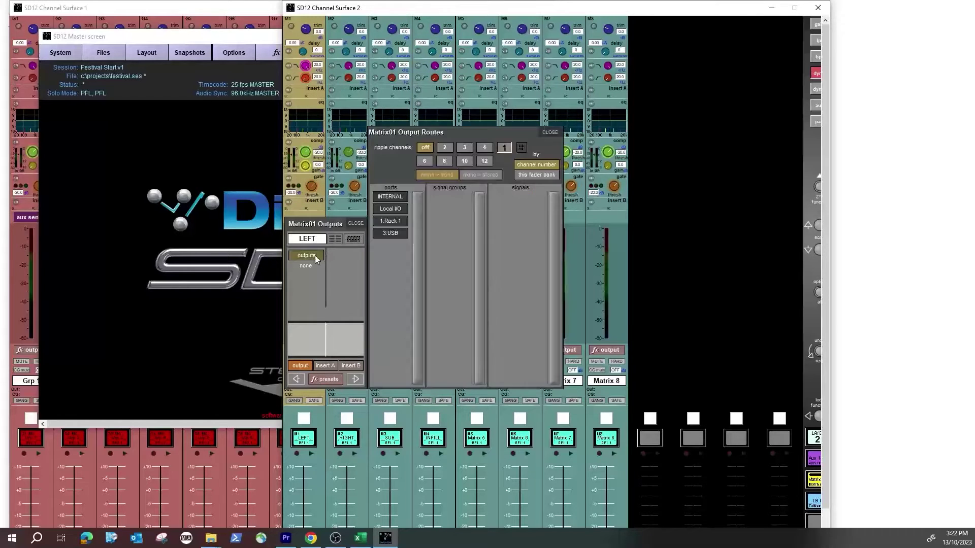
{"action": "left_click", "coordinate": [399, 222]}
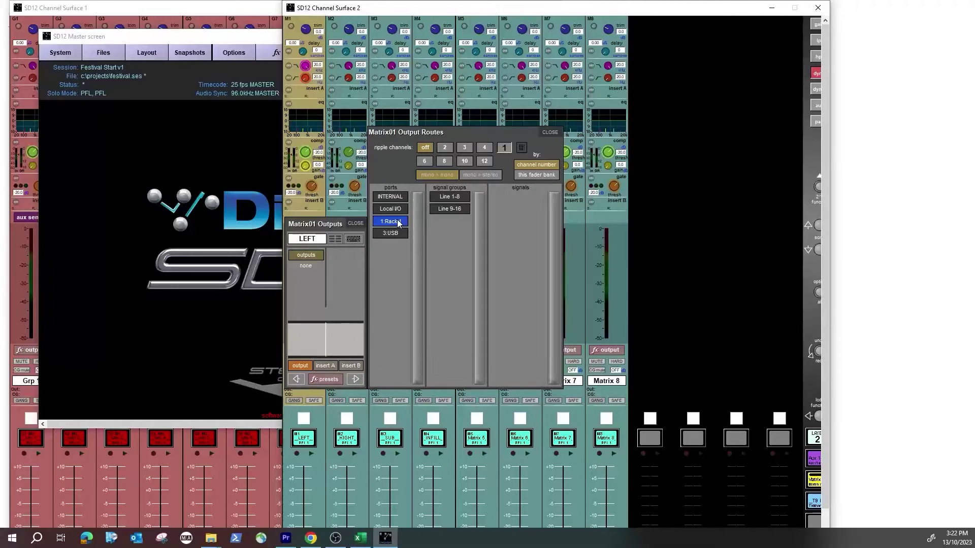
{"action": "left_click", "coordinate": [448, 209]}
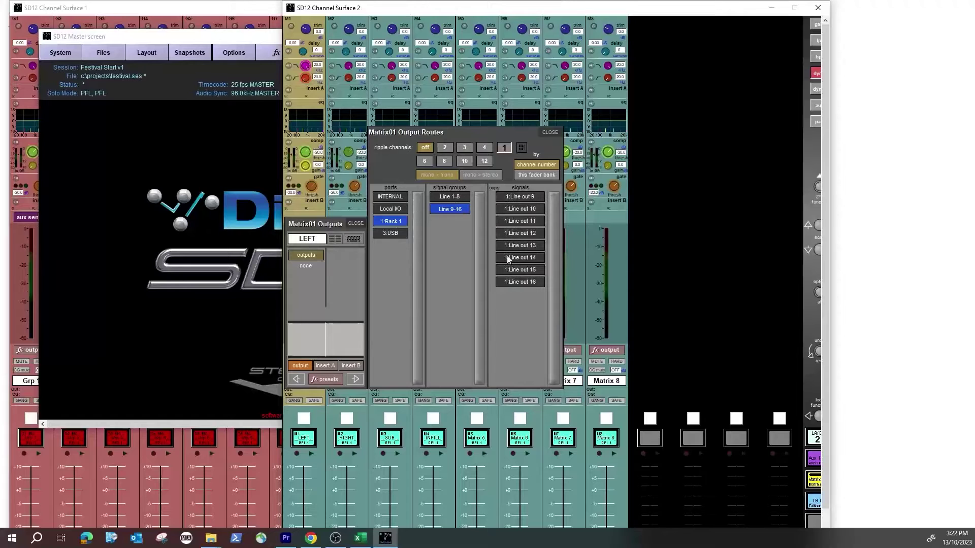
{"action": "left_click", "coordinate": [519, 273]}
- Route the RIGHT matrix output to Line out 16 on Rack 1
{"action": "left_click", "coordinate": [352, 379]}
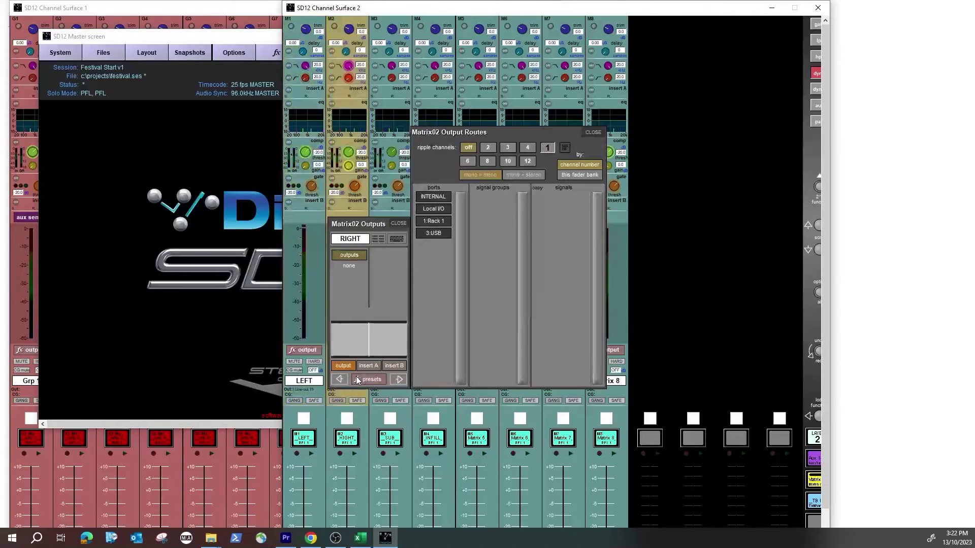
{"action": "left_click", "coordinate": [433, 224]}
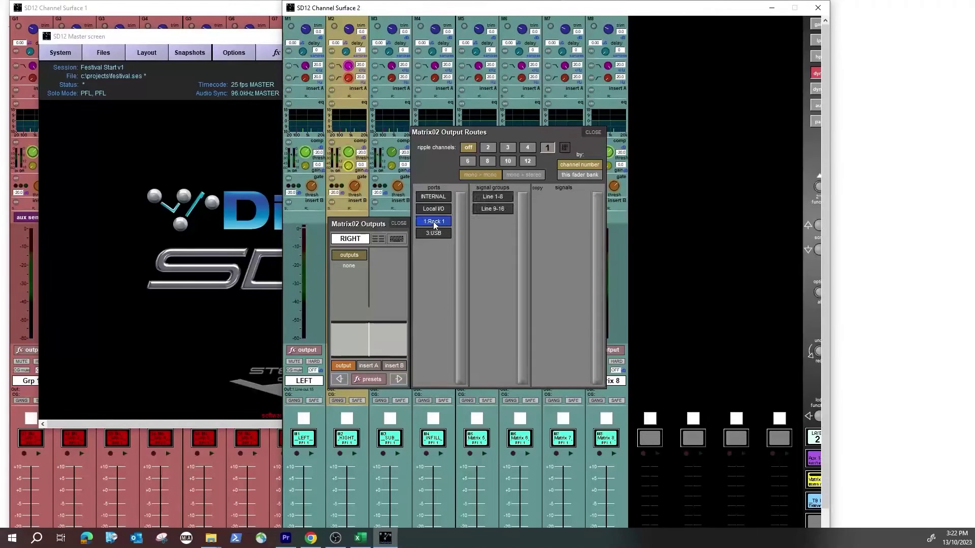
{"action": "left_click", "coordinate": [492, 209]}
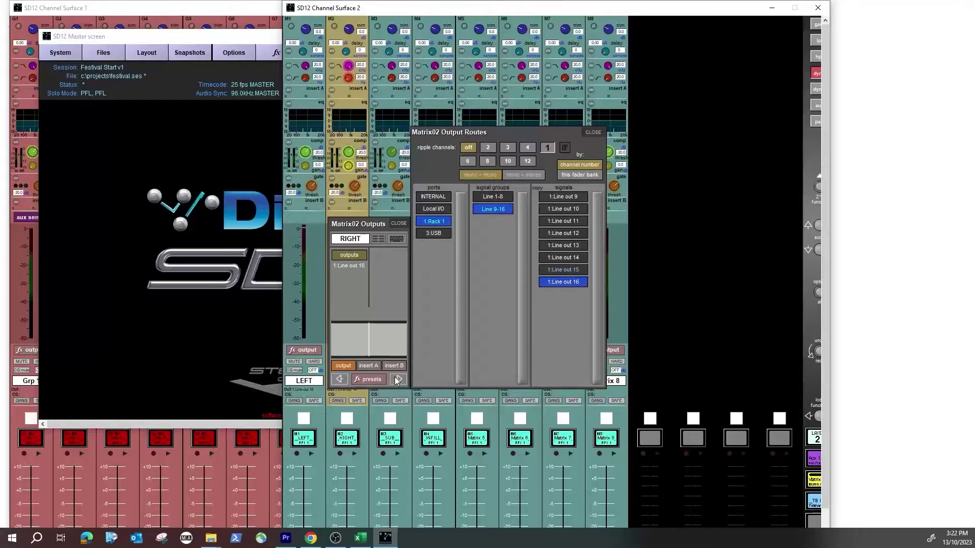
- Route the SUB matrix output to Line out 14 on Rack 1
{"action": "left_click", "coordinate": [398, 379]}
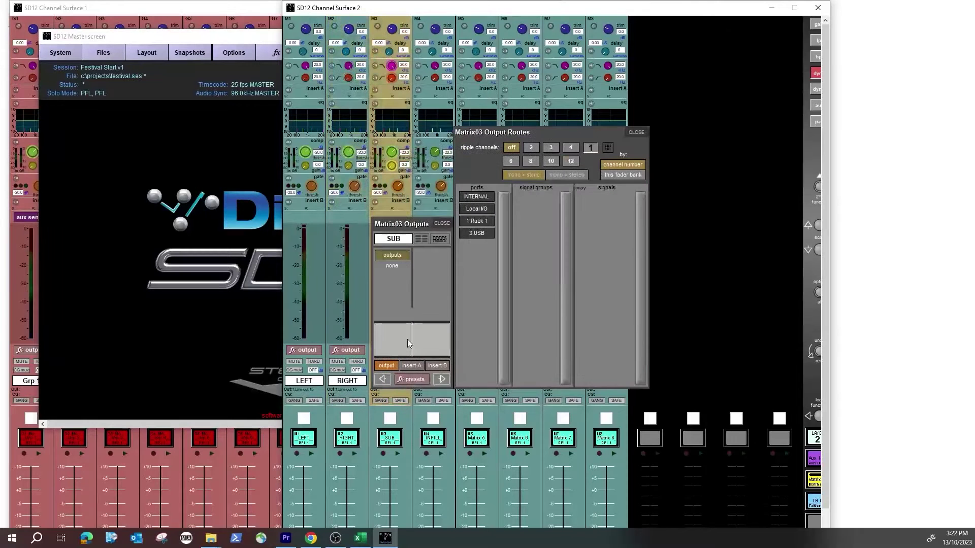
{"action": "left_click", "coordinate": [480, 222]}
{"action": "left_click", "coordinate": [535, 213]}
{"action": "left_click", "coordinate": [608, 257]}
- Route the INFILL matrix output to Line out 13 on Rack 1 and close its routing and outputs settings
{"action": "left_click", "coordinate": [441, 379]}
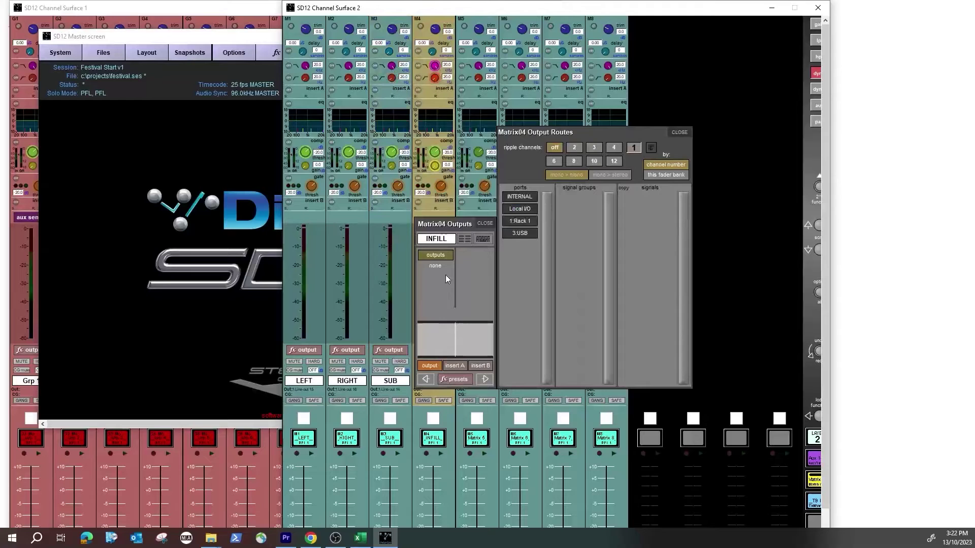
{"action": "left_click", "coordinate": [518, 220]}
{"action": "left_click", "coordinate": [580, 207]}
{"action": "left_click", "coordinate": [653, 245]}
{"action": "left_click", "coordinate": [678, 133]}
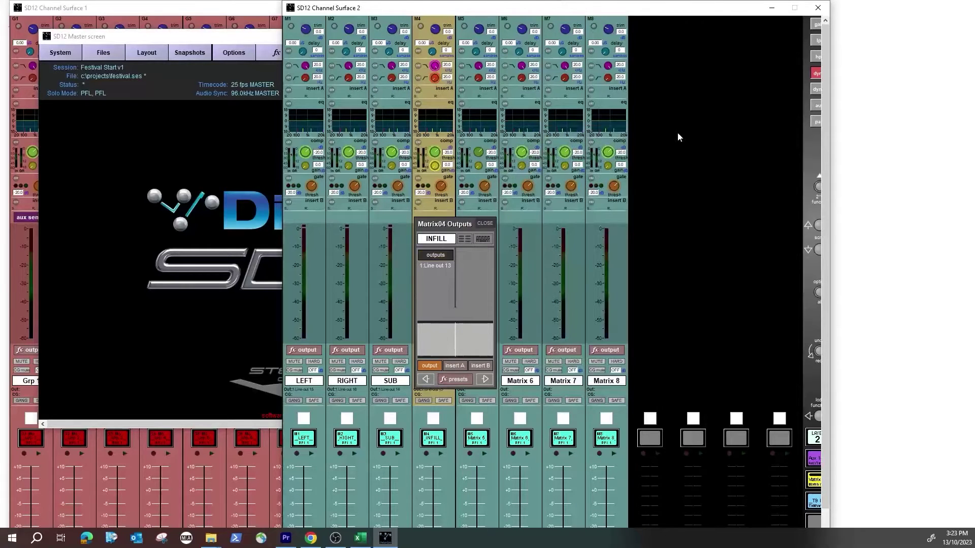
{"action": "left_click", "coordinate": [484, 223]}
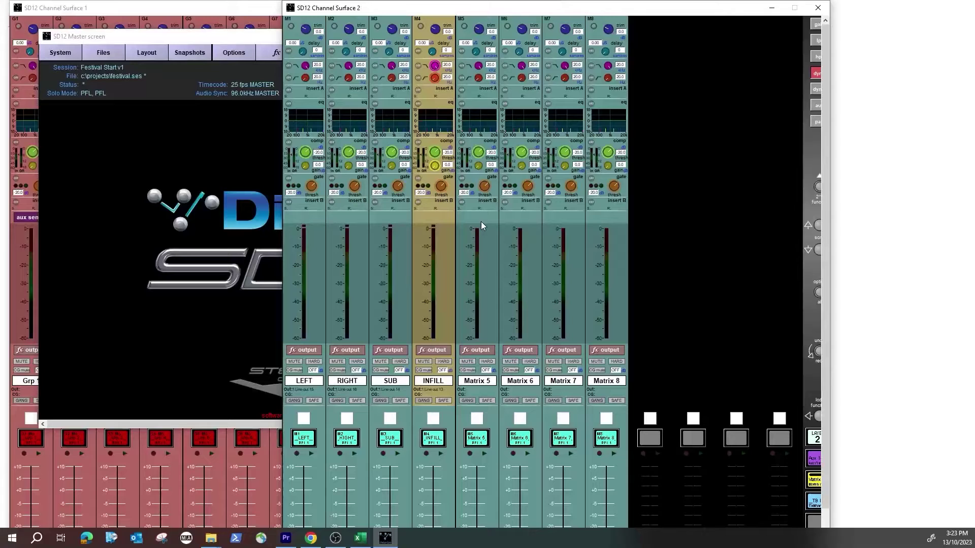
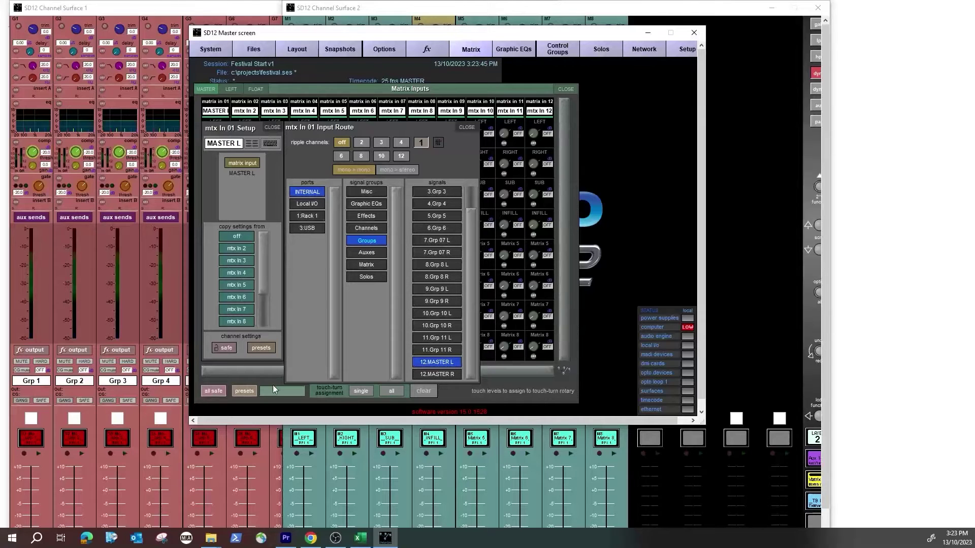
- Close matrix input 1's setup and assign the internal group signal 12.MASTER R to matrix input 2
{"action": "left_click", "coordinate": [465, 128]}
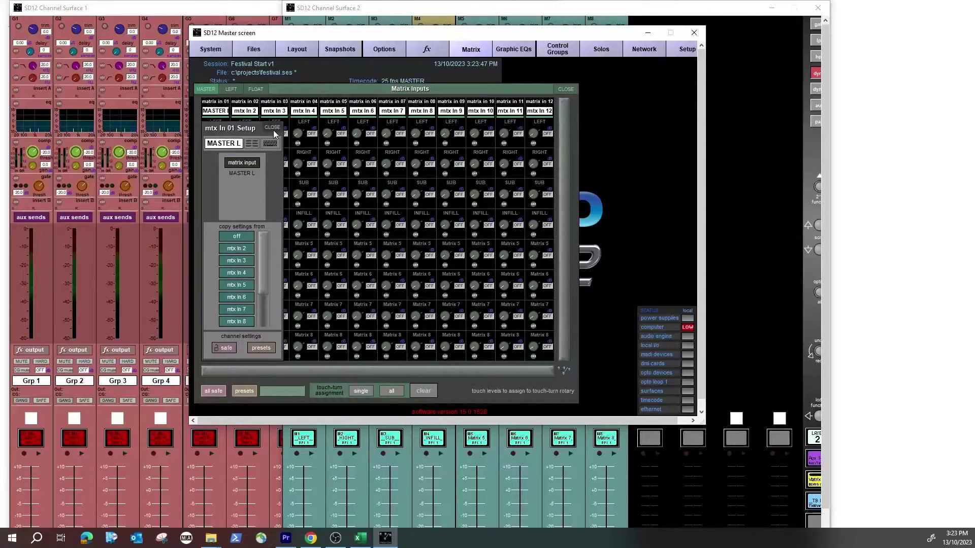
{"action": "left_click", "coordinate": [273, 127]}
{"action": "left_click", "coordinate": [248, 113]}
{"action": "left_click", "coordinate": [277, 162]}
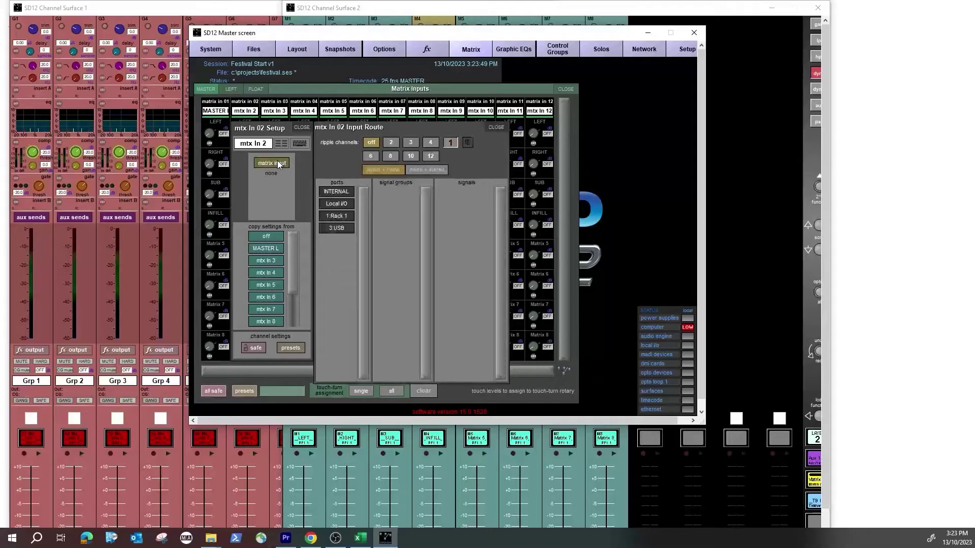
{"action": "left_click", "coordinate": [345, 192]}
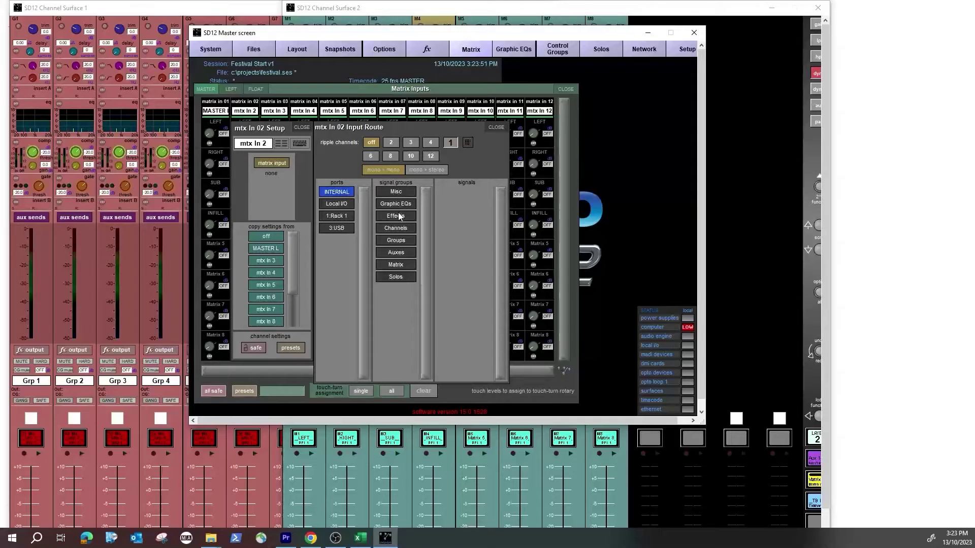
{"action": "left_click", "coordinate": [409, 241]}
{"action": "scroll", "coordinate": [499, 309], "scroll_direction": "down", "scroll_amount": 2}
{"action": "left_click", "coordinate": [466, 374]}
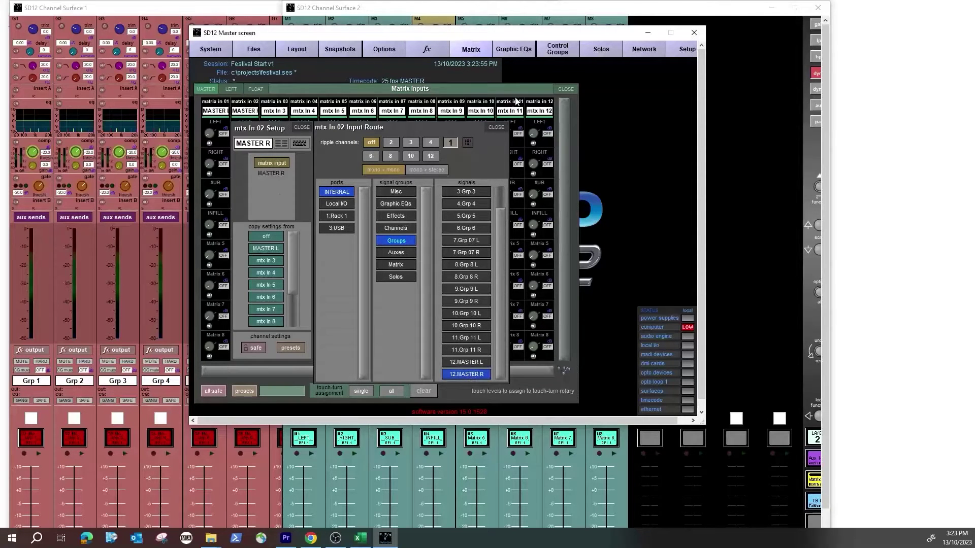
{"action": "left_click", "coordinate": [496, 128]}
{"action": "left_click", "coordinate": [302, 127]}
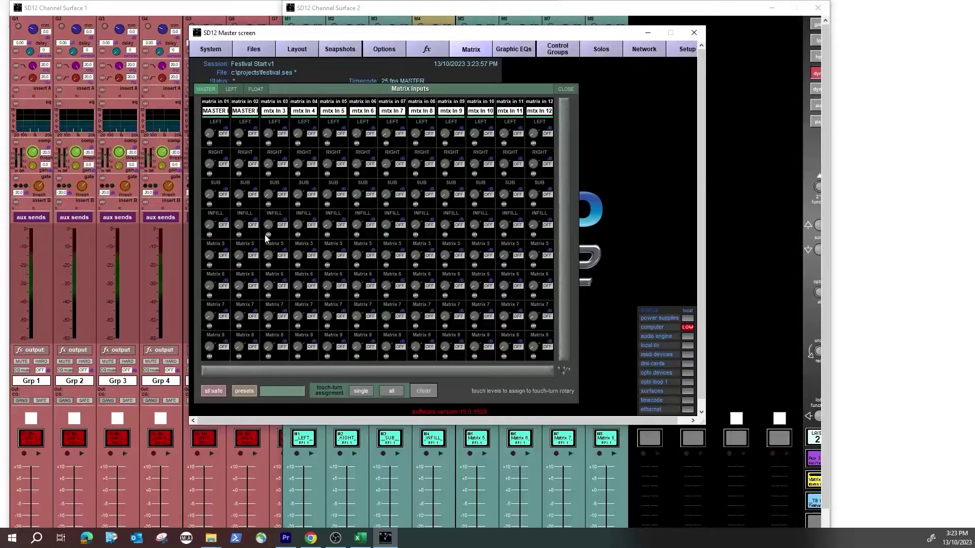
- Activate the MASTER R send to RIGHT, and set MASTER L to LEFT and both master inputs to SUB and INFILL at 0 dB
{"action": "left_click", "coordinate": [212, 134]}
{"action": "left_click", "coordinate": [240, 164]}
{"action": "left_click", "coordinate": [208, 195]}
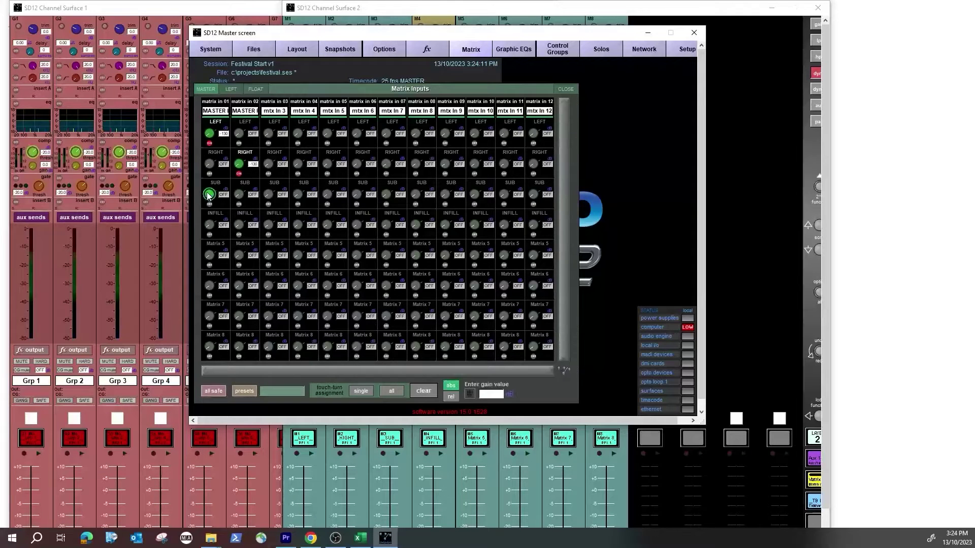
{"action": "left_click", "coordinate": [239, 197]}
{"action": "left_click", "coordinate": [209, 225]}
{"action": "left_click", "coordinate": [239, 225]}
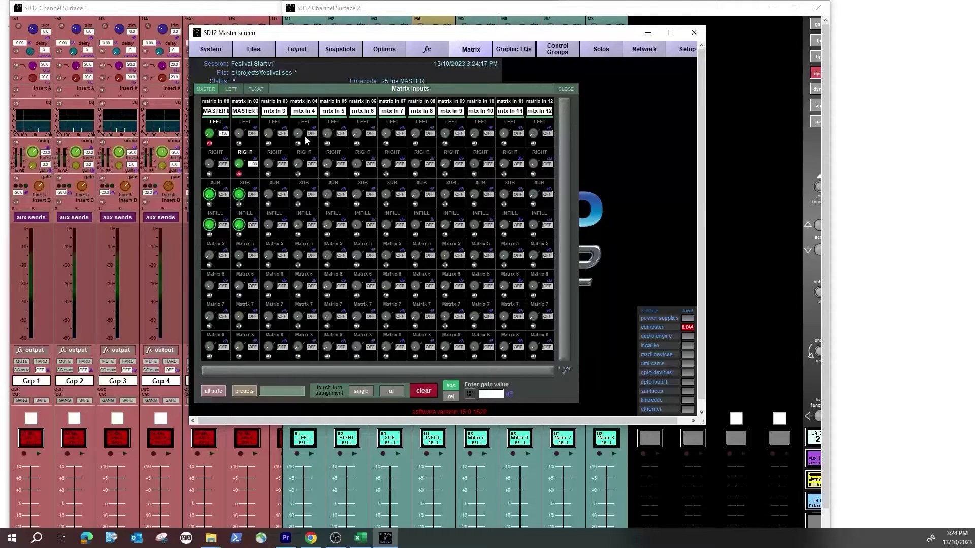
{"action": "left_click", "coordinate": [209, 133]}
{"action": "left_click", "coordinate": [471, 392]}
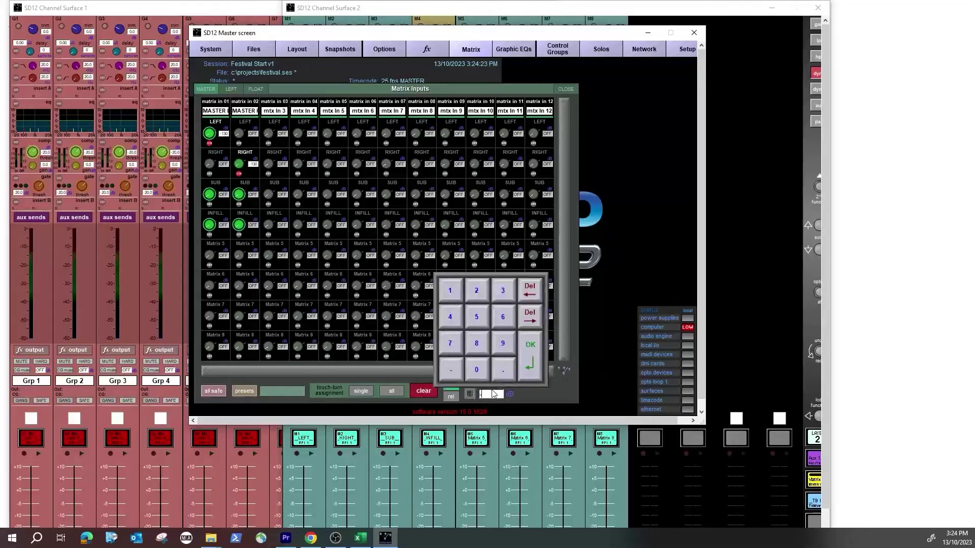
{"action": "type", "text": "0"}
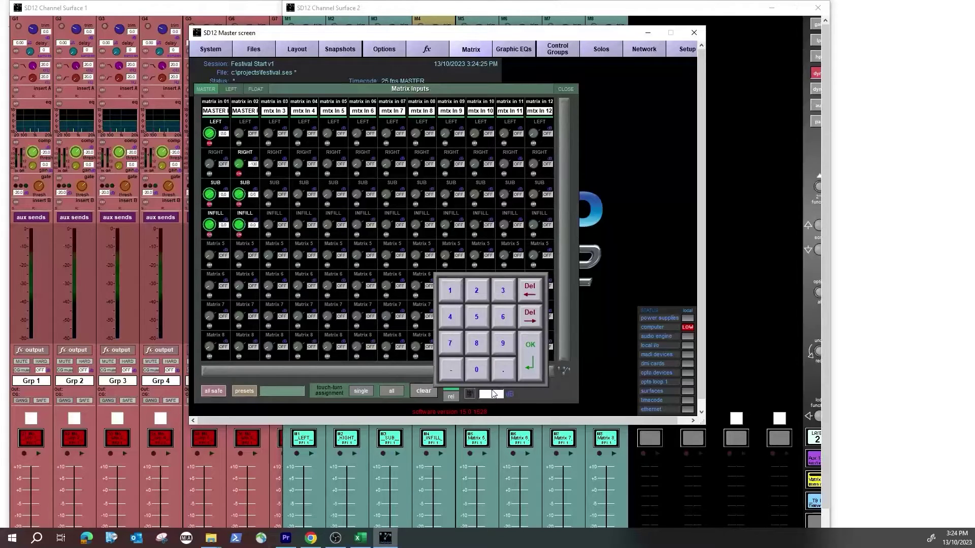
- Clear the matrix send selection, set the MASTER R send to RIGHT to 0 dB, and close the matrix inputs
{"action": "key", "text": "Return"}
{"action": "left_click", "coordinate": [239, 134]}
{"action": "left_click", "coordinate": [256, 165]}
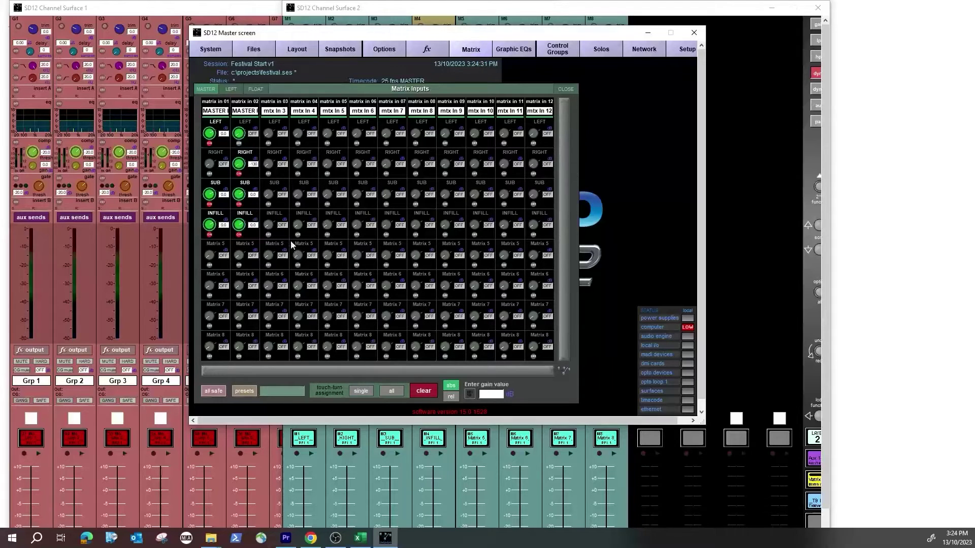
{"action": "left_click", "coordinate": [424, 392]}
{"action": "left_click", "coordinate": [241, 165]}
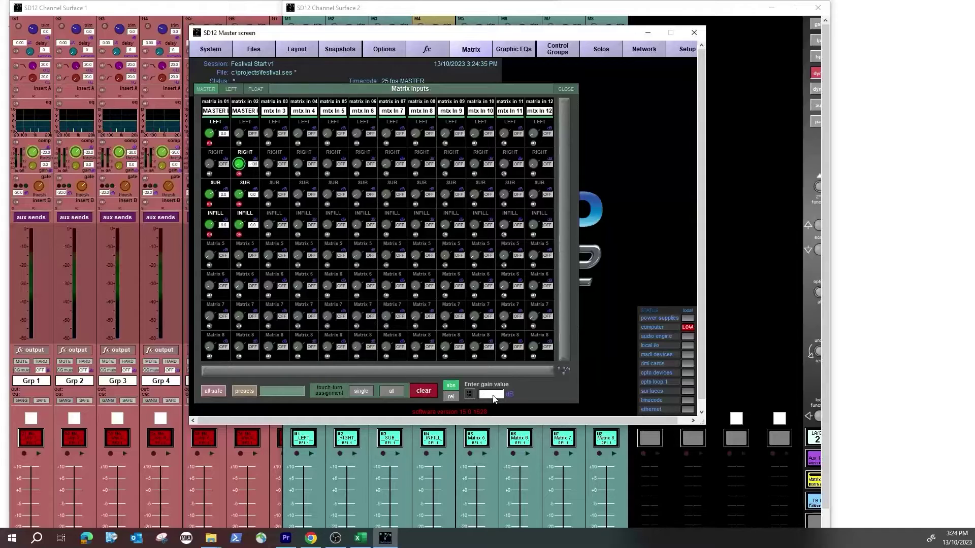
{"action": "left_click", "coordinate": [495, 395]}
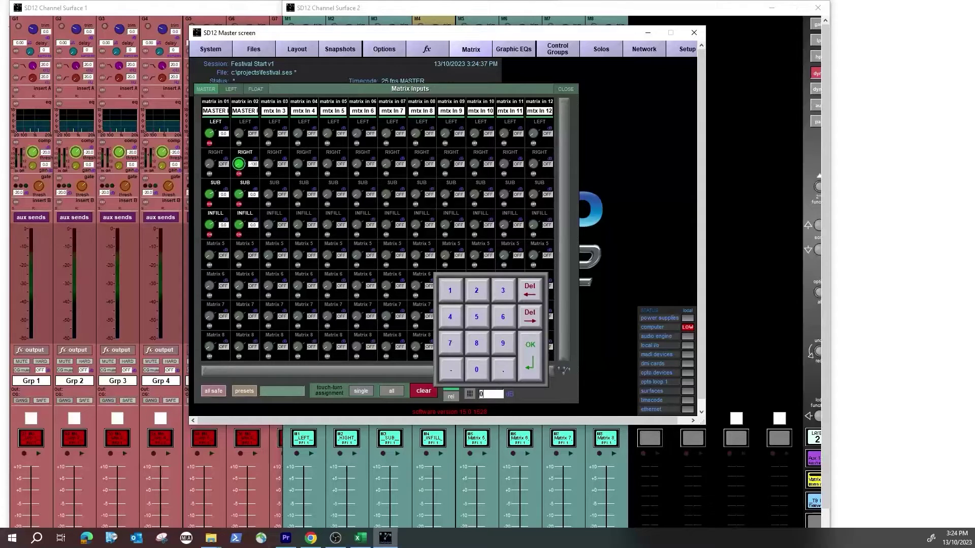
{"action": "key", "text": "Return"}
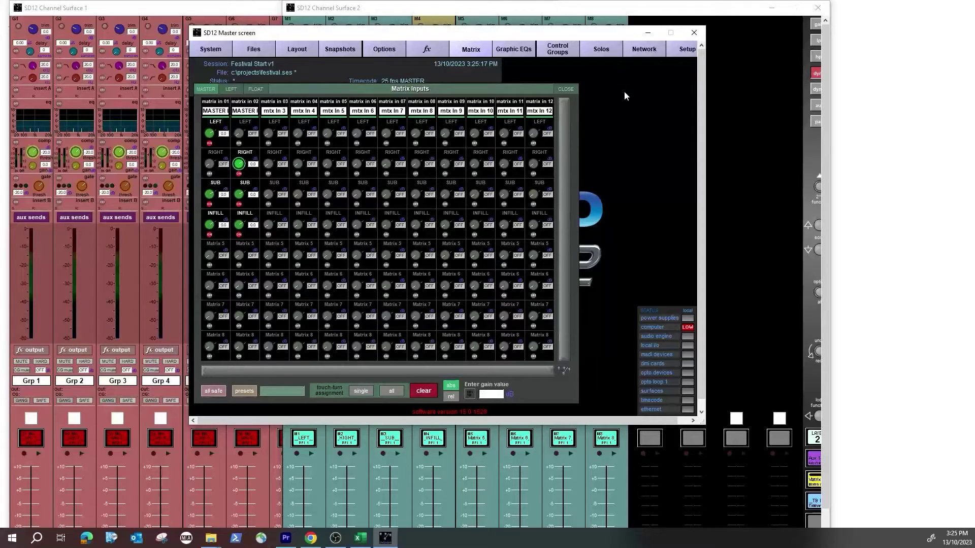
{"action": "left_click", "coordinate": [561, 90]}
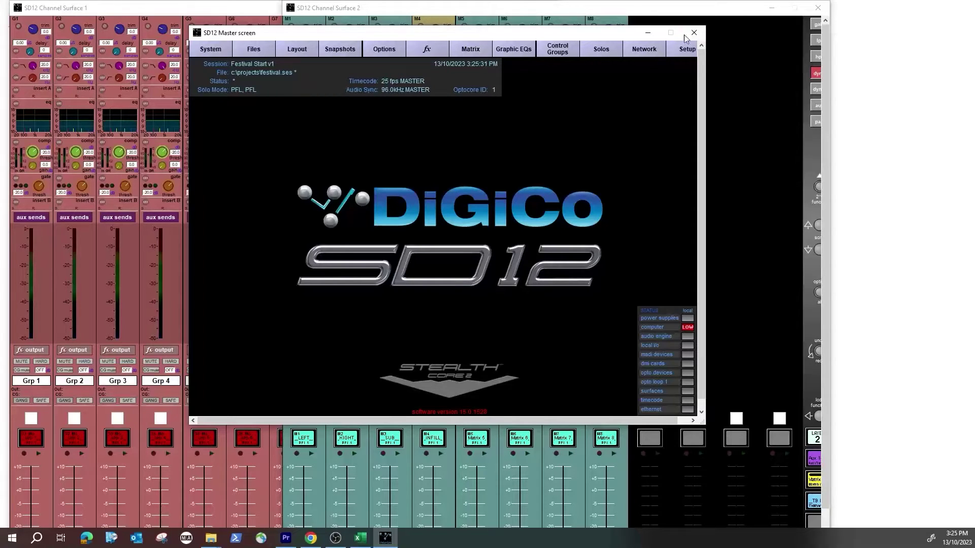
- Display the graphic equalisers on the master screen and bring Channel Surface 2 to the front
{"action": "left_click", "coordinate": [523, 49]}
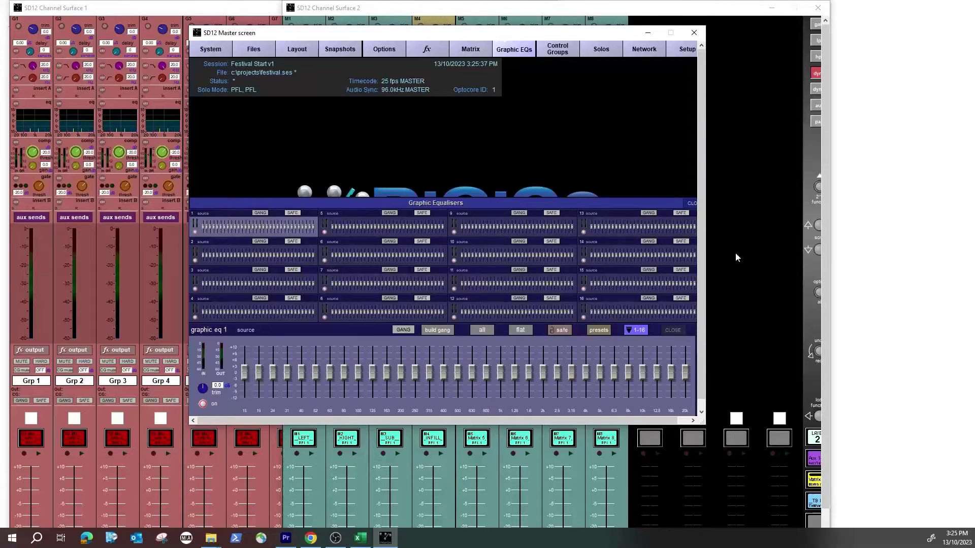
{"action": "left_click", "coordinate": [648, 34]}
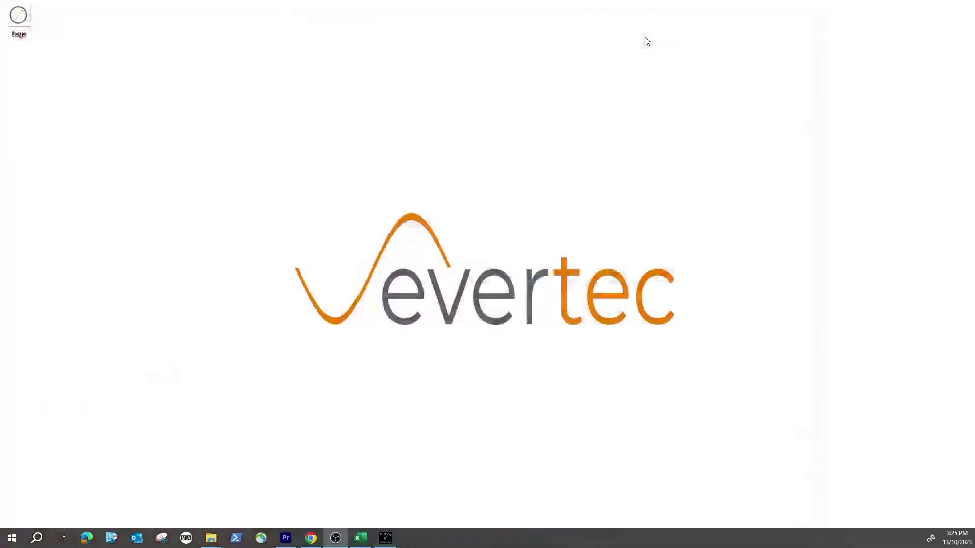
{"action": "left_click", "coordinate": [386, 537]}
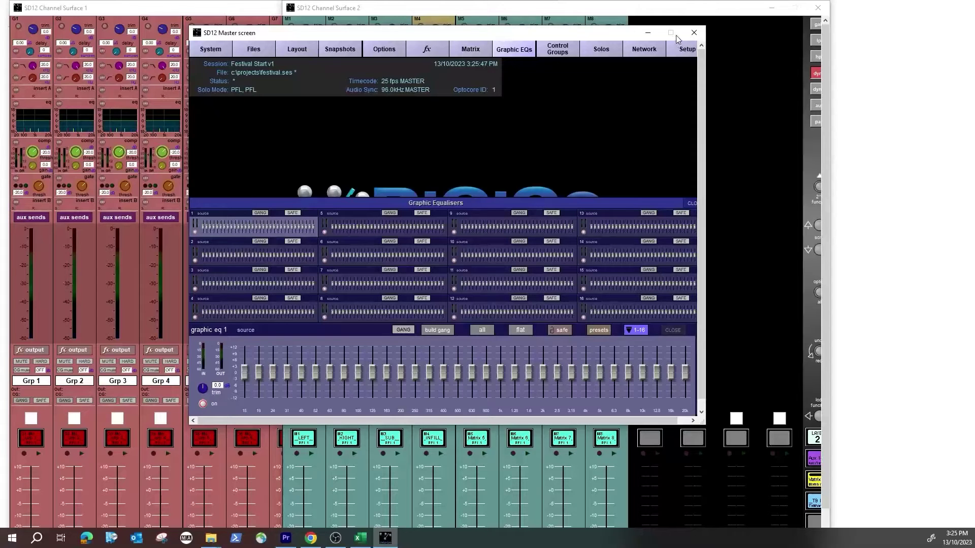
{"action": "left_click", "coordinate": [646, 33]}
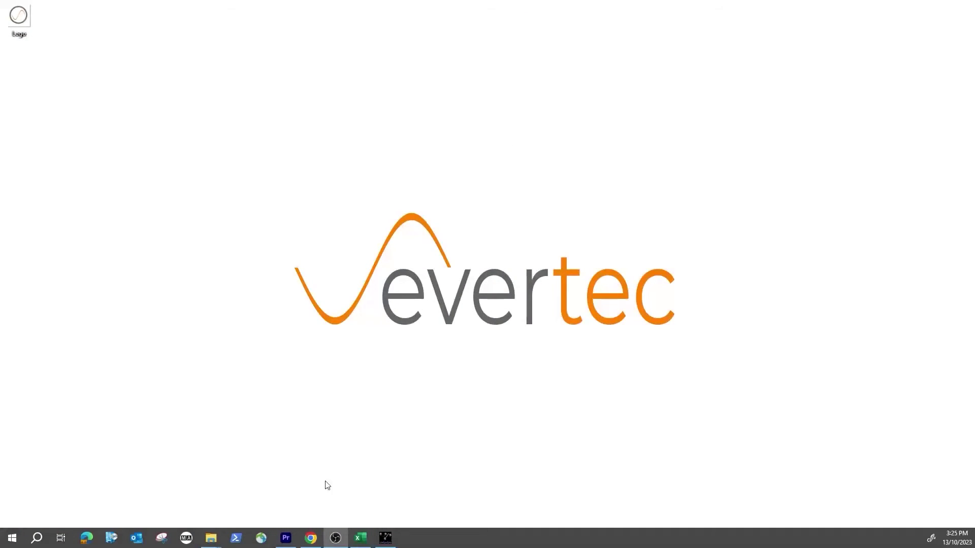
{"action": "left_click", "coordinate": [385, 538]}
{"action": "left_click", "coordinate": [463, 470]}
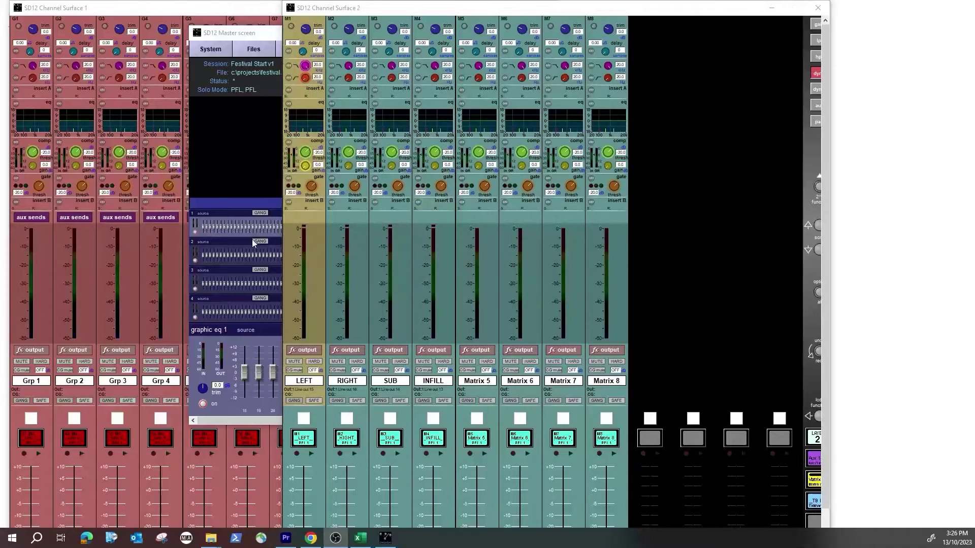
{"action": "left_click", "coordinate": [298, 329]}
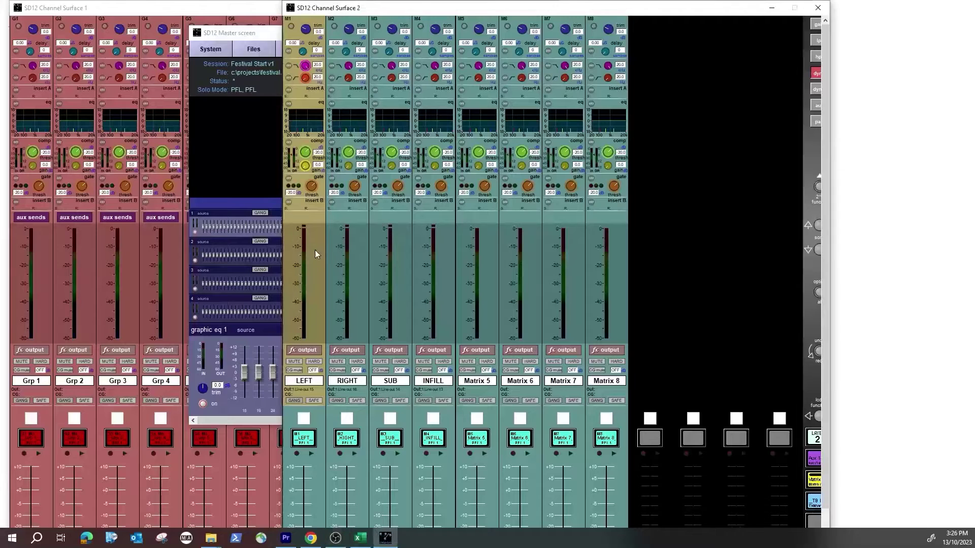
- Route the LEFT matrix output's insert A send to the internal Graphic 15 equaliser
{"action": "left_click", "coordinate": [304, 203]}
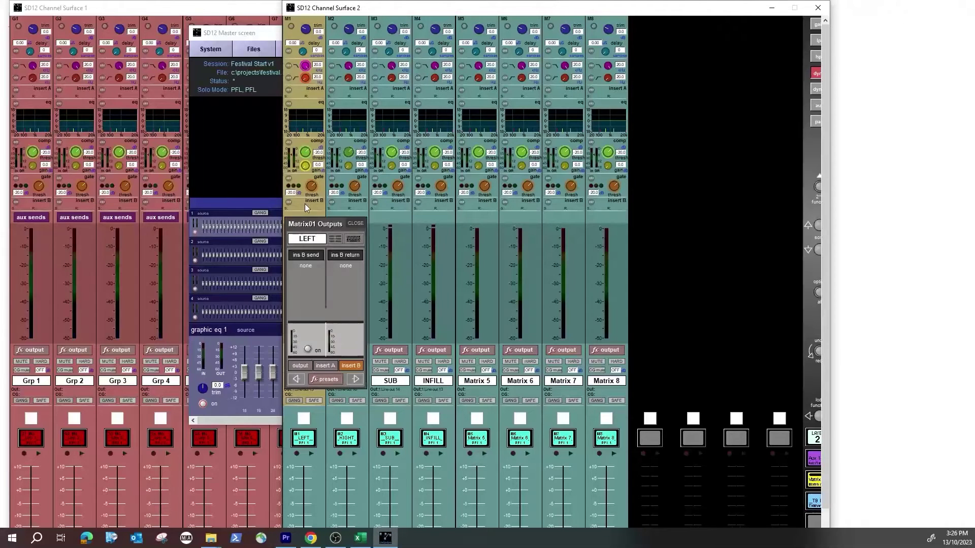
{"action": "left_click", "coordinate": [325, 366]}
{"action": "left_click", "coordinate": [309, 256]}
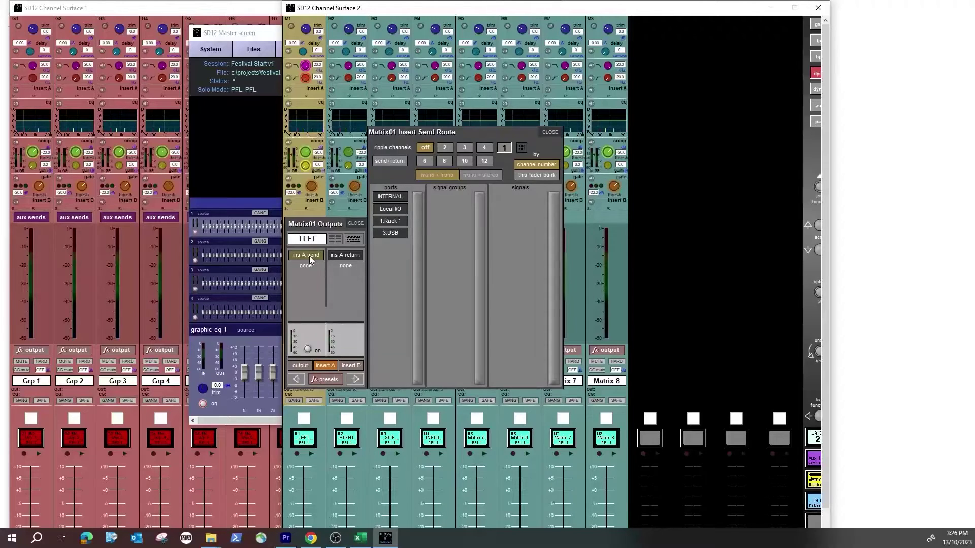
{"action": "left_click", "coordinate": [391, 197]}
{"action": "left_click", "coordinate": [460, 197]}
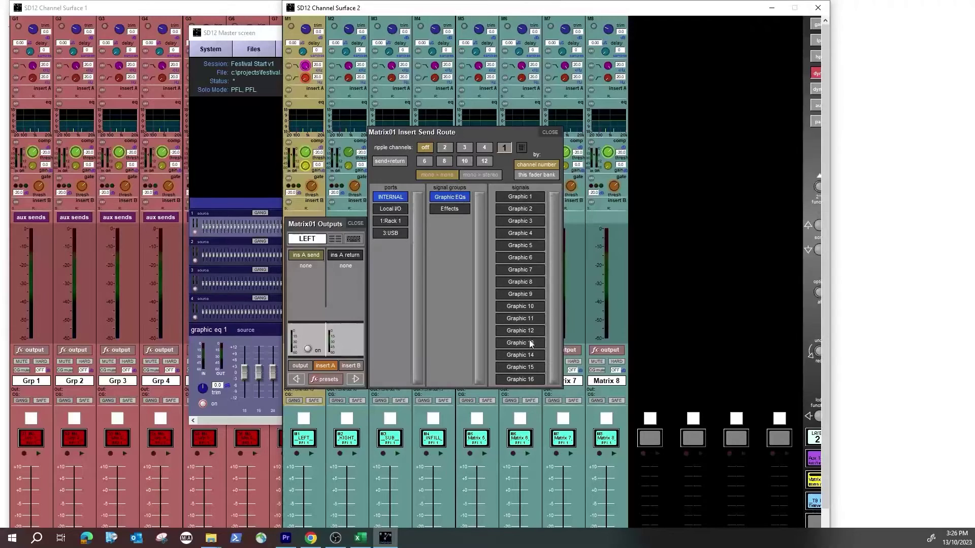
{"action": "left_click", "coordinate": [526, 366]}
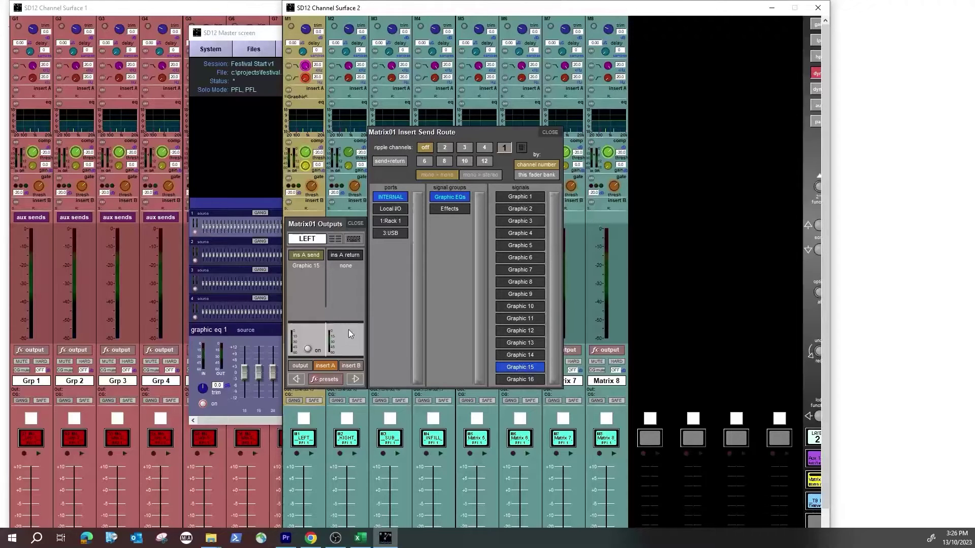
- Set LEFT's insert A return to the internal Graphic 15 equaliser and switch the insert on
{"action": "left_click", "coordinate": [347, 256]}
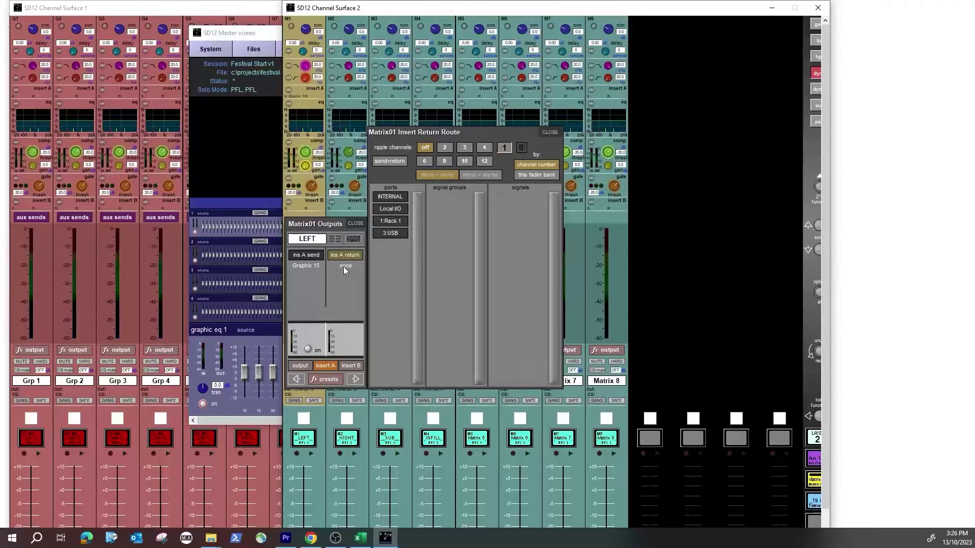
{"action": "left_click", "coordinate": [346, 256]}
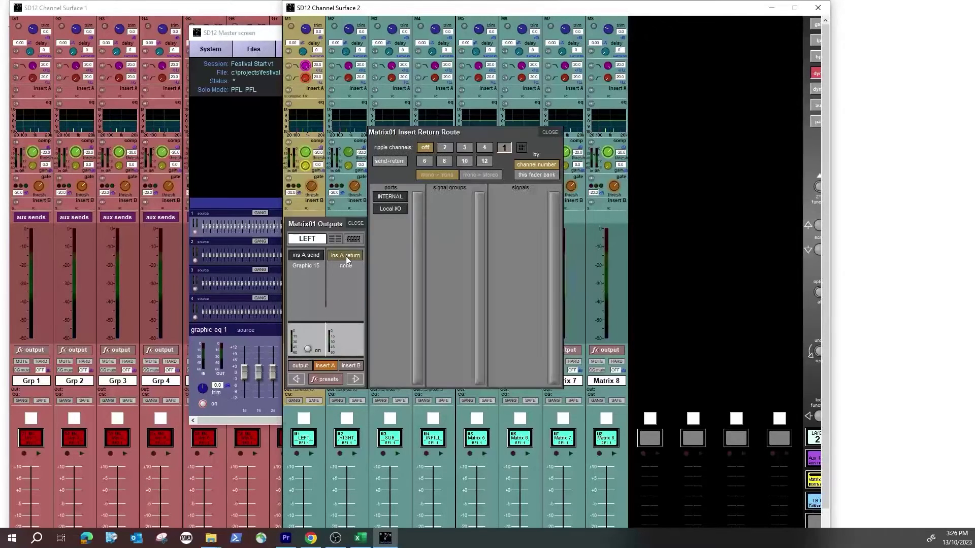
{"action": "left_click", "coordinate": [392, 198]}
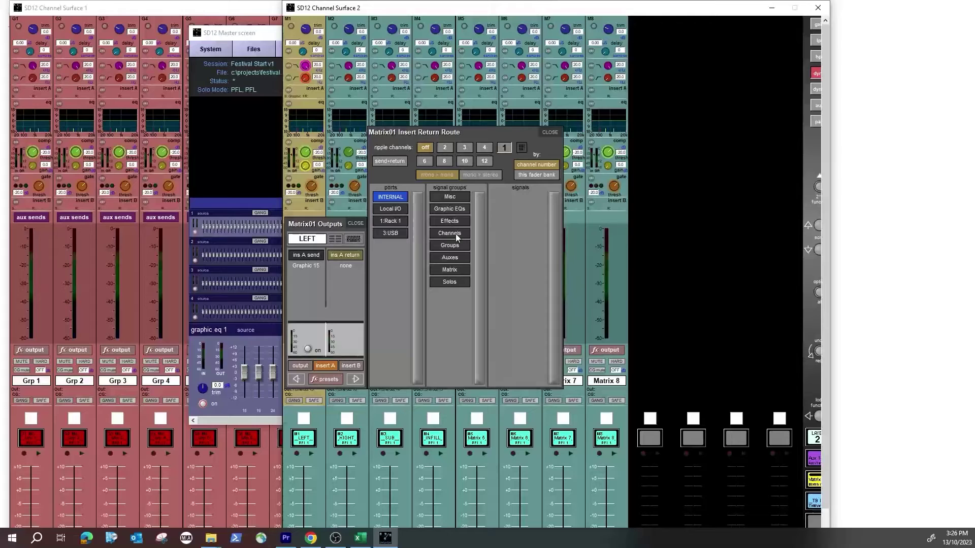
{"action": "left_click", "coordinate": [458, 209]}
{"action": "left_click", "coordinate": [521, 367]}
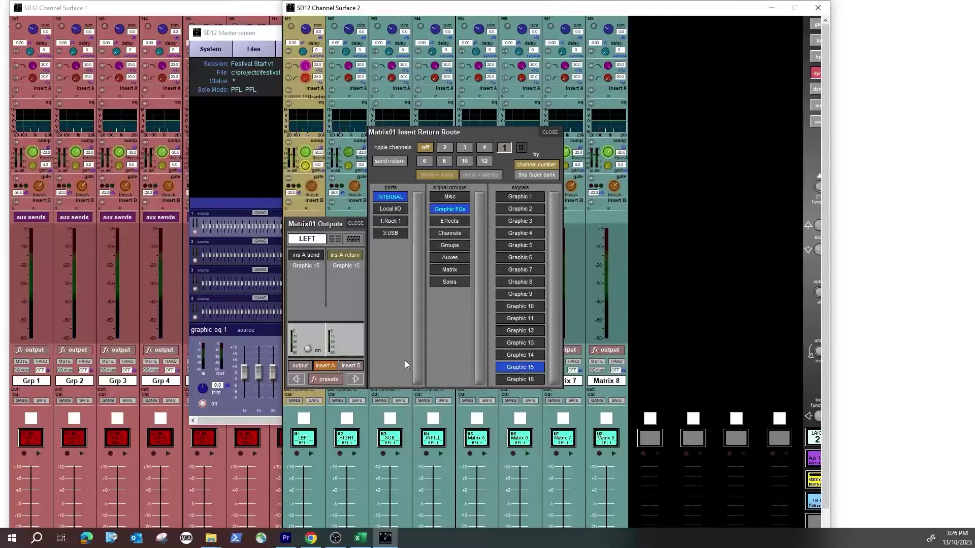
{"action": "left_click", "coordinate": [307, 350]}
- Move to the RIGHT matrix output and route its insert A send to the internal Graphic 16 equaliser
{"action": "left_click", "coordinate": [355, 379]}
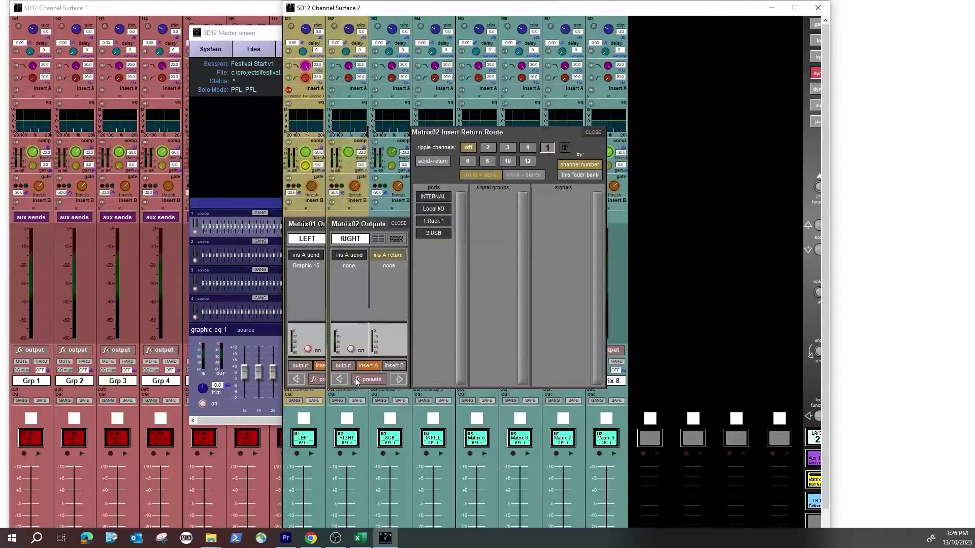
{"action": "left_click", "coordinate": [354, 257]}
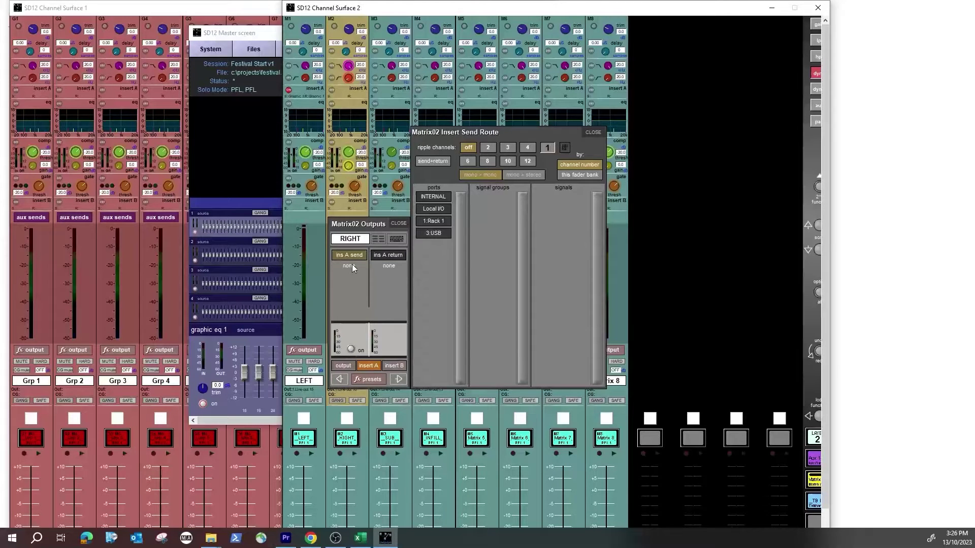
{"action": "left_click", "coordinate": [439, 197]}
{"action": "left_click", "coordinate": [508, 198]}
{"action": "left_click", "coordinate": [560, 378]}
- Set RIGHT's insert A return to the internal Graphic 16 equaliser and close its routing and outputs settings
{"action": "left_click", "coordinate": [390, 255]}
{"action": "left_click", "coordinate": [433, 198]}
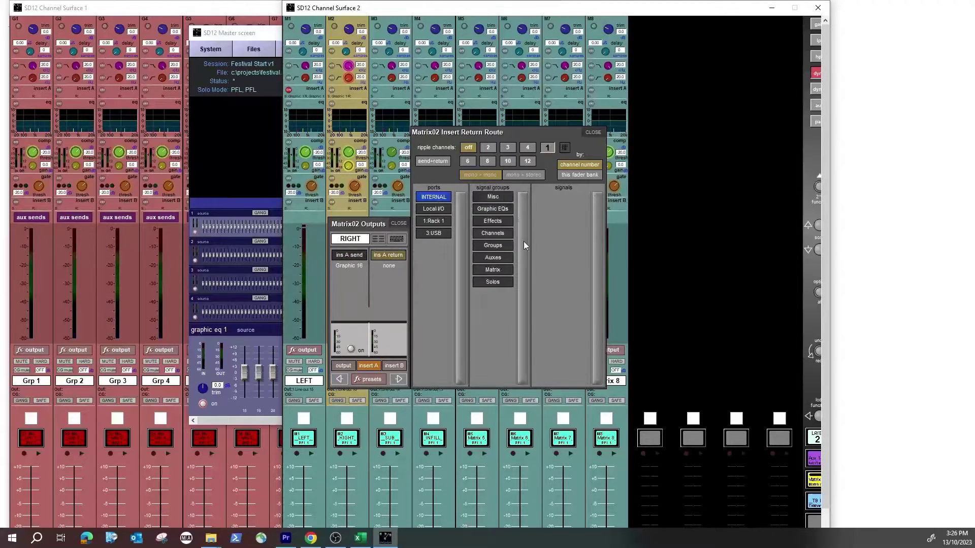
{"action": "left_click", "coordinate": [496, 211]}
{"action": "left_click", "coordinate": [578, 378]}
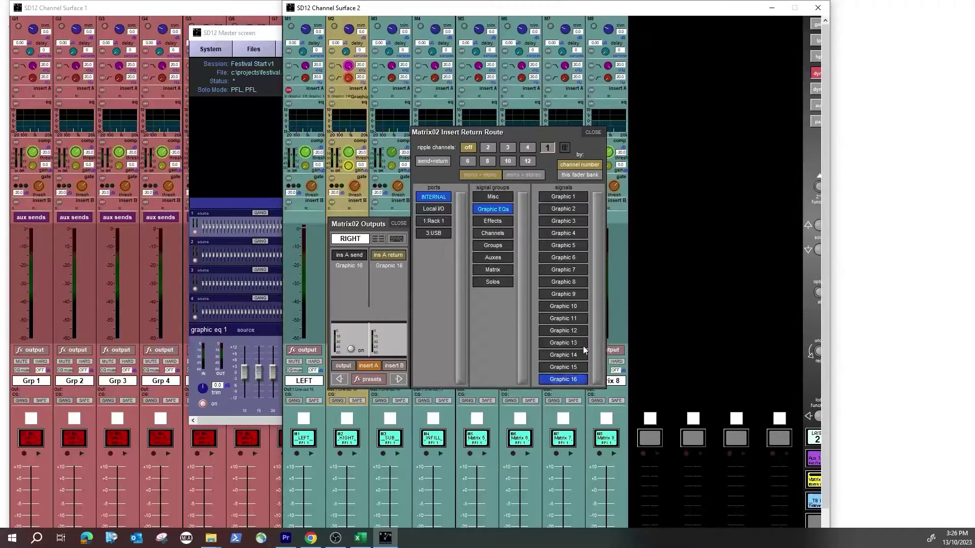
{"action": "left_click", "coordinate": [593, 133]}
{"action": "left_click", "coordinate": [397, 224]}
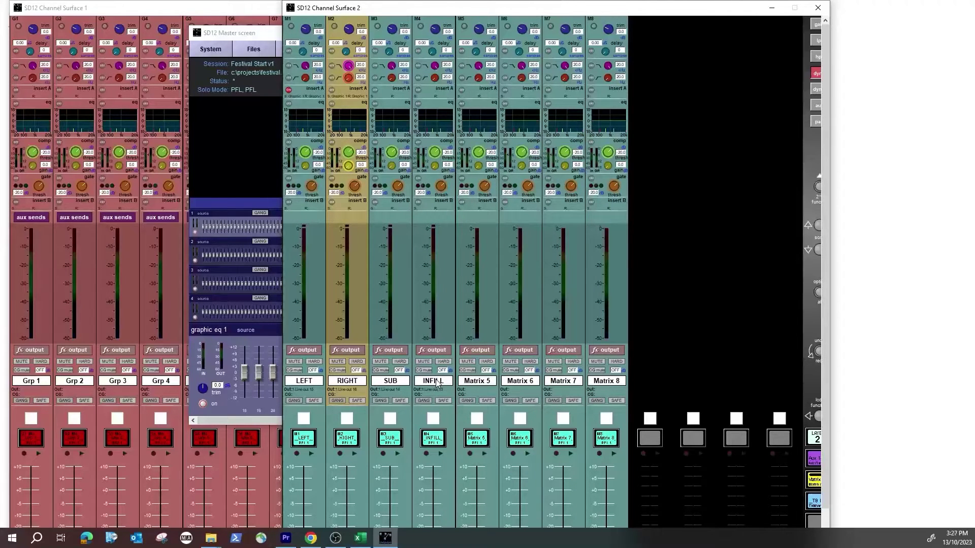
- Route the INFILL matrix output's insert A send to the internal Graphic 14 equaliser
{"action": "left_click", "coordinate": [433, 202]}
{"action": "left_click", "coordinate": [454, 366]}
{"action": "left_click", "coordinate": [439, 257]}
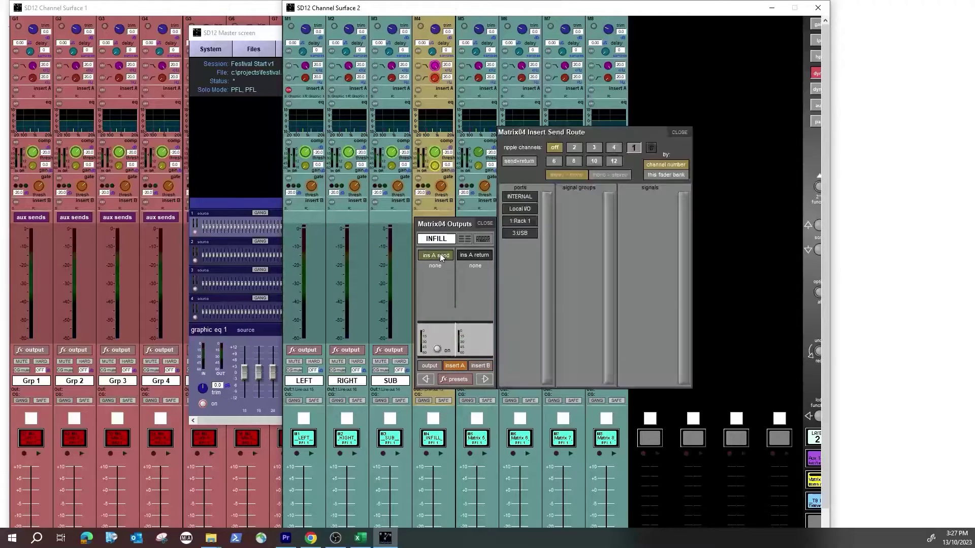
{"action": "left_click", "coordinate": [522, 197]}
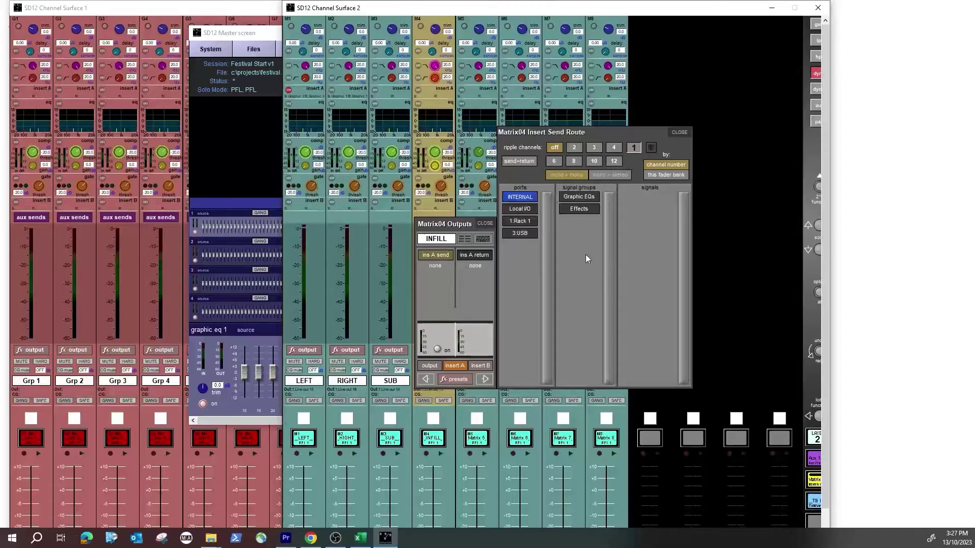
{"action": "left_click", "coordinate": [580, 196]}
{"action": "left_click", "coordinate": [660, 355]}
- Set INFILL's insert A return to the internal Graphic 14 equaliser and close its routing and outputs settings
{"action": "left_click", "coordinate": [480, 256]}
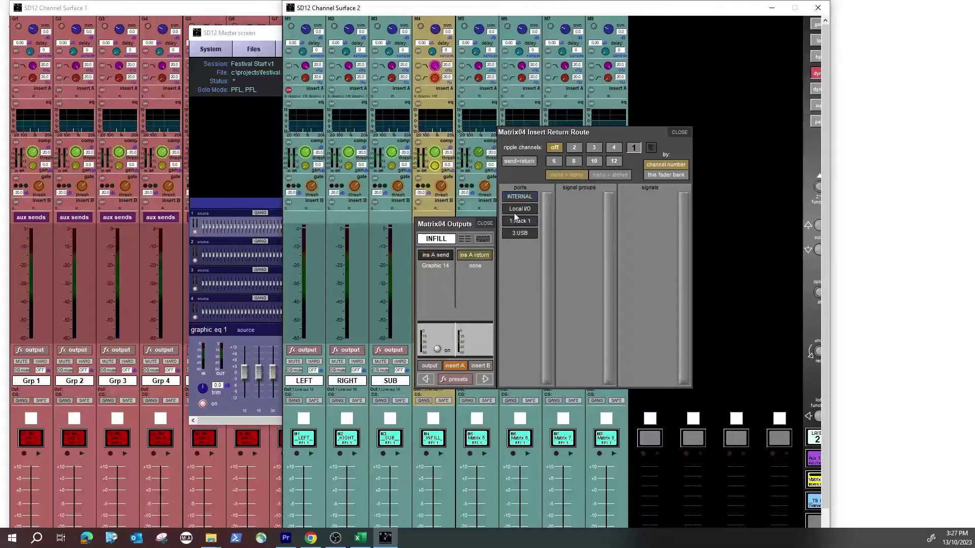
{"action": "left_click", "coordinate": [526, 198]}
{"action": "left_click", "coordinate": [589, 209]}
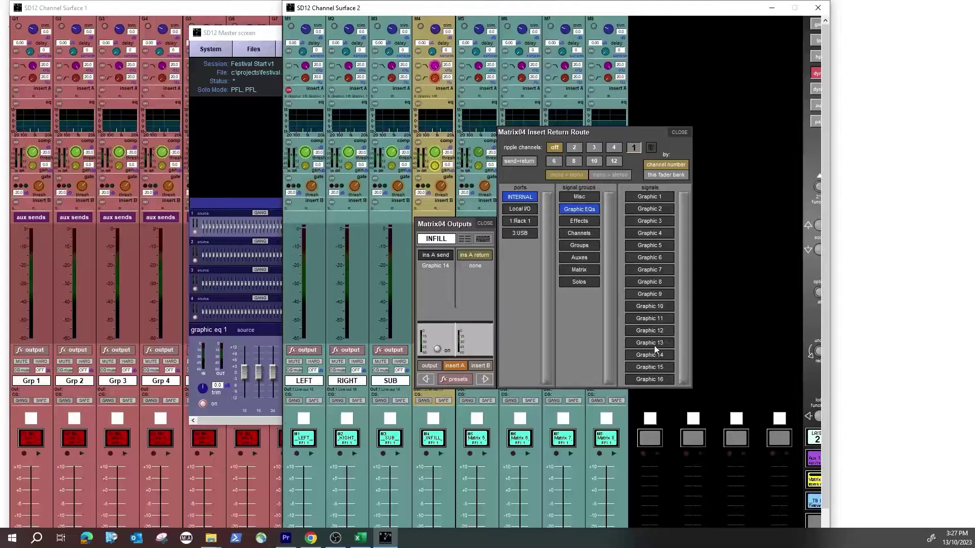
{"action": "left_click", "coordinate": [652, 353]}
{"action": "left_click", "coordinate": [679, 132]}
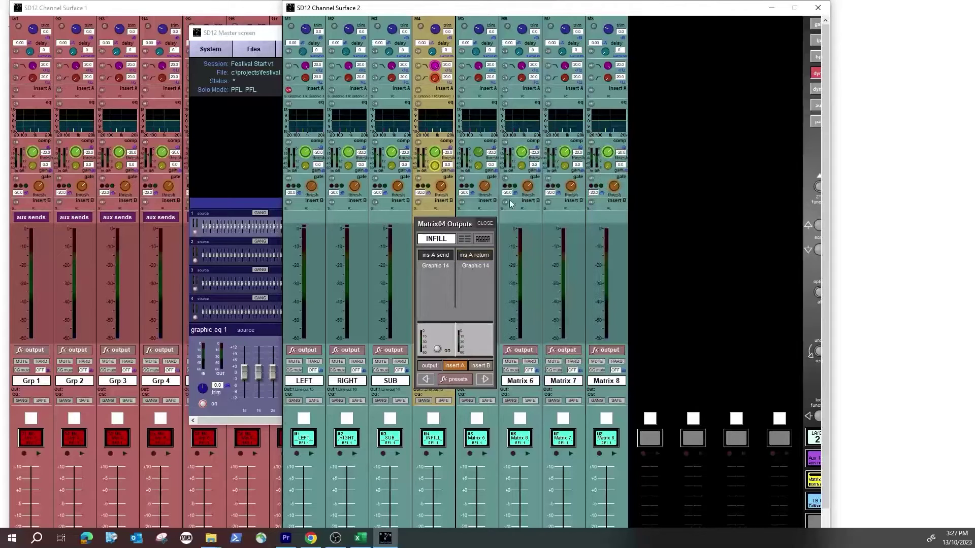
{"action": "left_click", "coordinate": [484, 224]}
- Return to the master screen, gang graphic equalisers 15 LEFT and 16 RIGHT, and close the graphic equalisers
{"action": "left_click", "coordinate": [203, 163]}
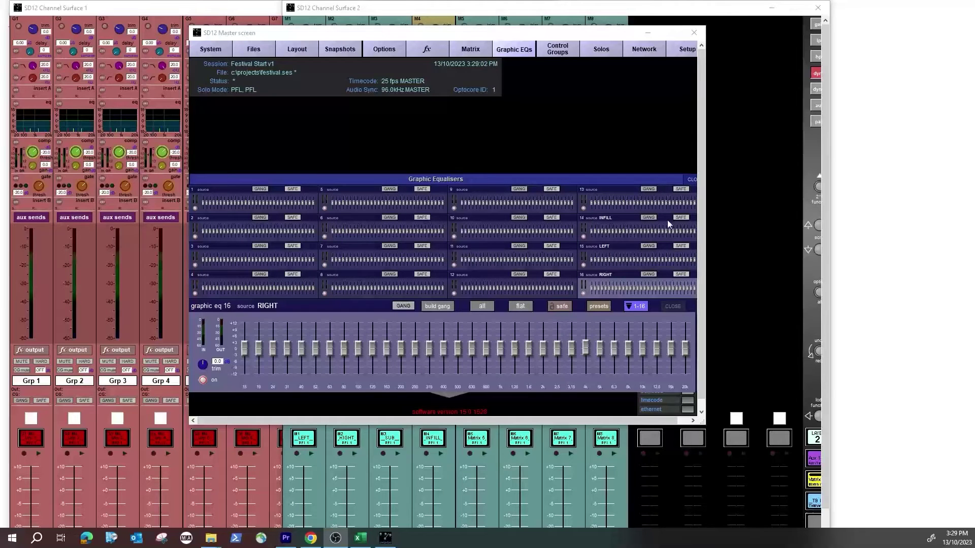
{"action": "left_click", "coordinate": [635, 255]}
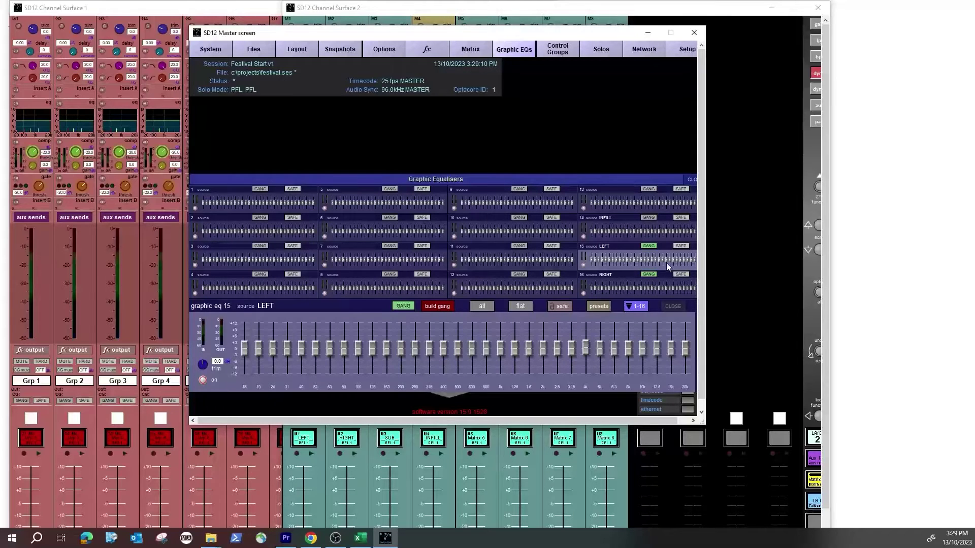
{"action": "mouse_move", "coordinate": [653, 260]}
{"action": "left_mouse_down"}
{"action": "mouse_move", "coordinate": [660, 298]}
{"action": "mouse_move", "coordinate": [662, 258]}
{"action": "left_mouse_up"}
{"action": "left_click", "coordinate": [692, 179]}
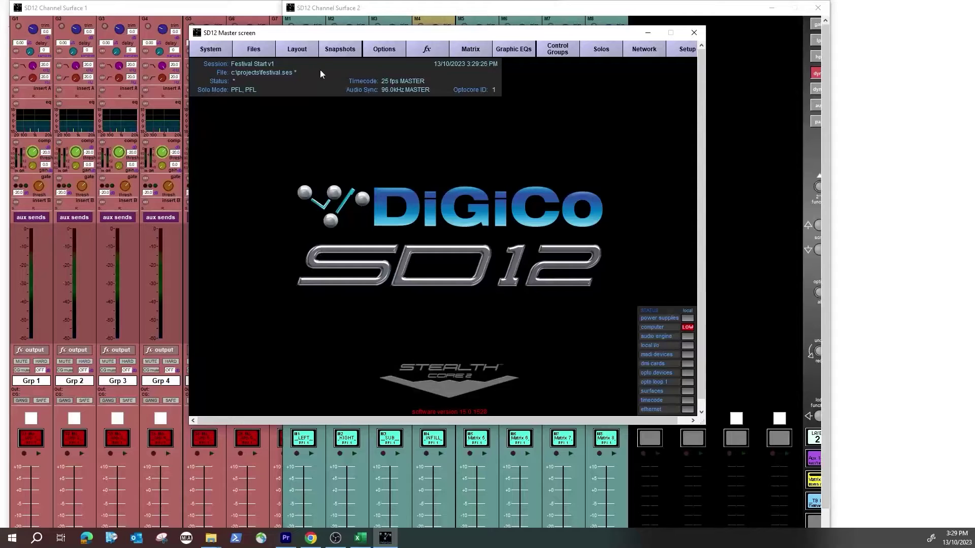
- Open the channel list, expand the Input Channels section to review its routing, and minimise the master screen
{"action": "left_click", "coordinate": [303, 53]}
{"action": "left_click", "coordinate": [306, 87]}
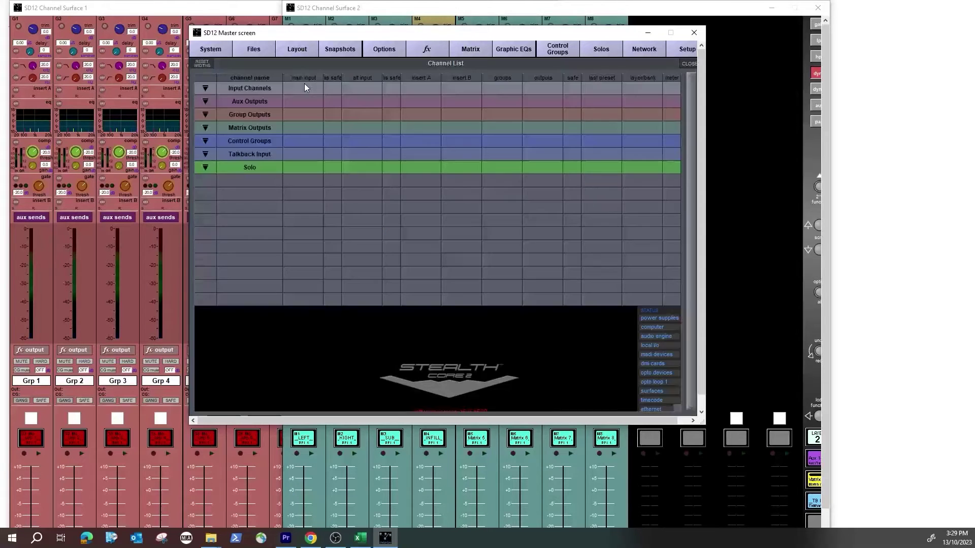
{"action": "left_click", "coordinate": [205, 88]}
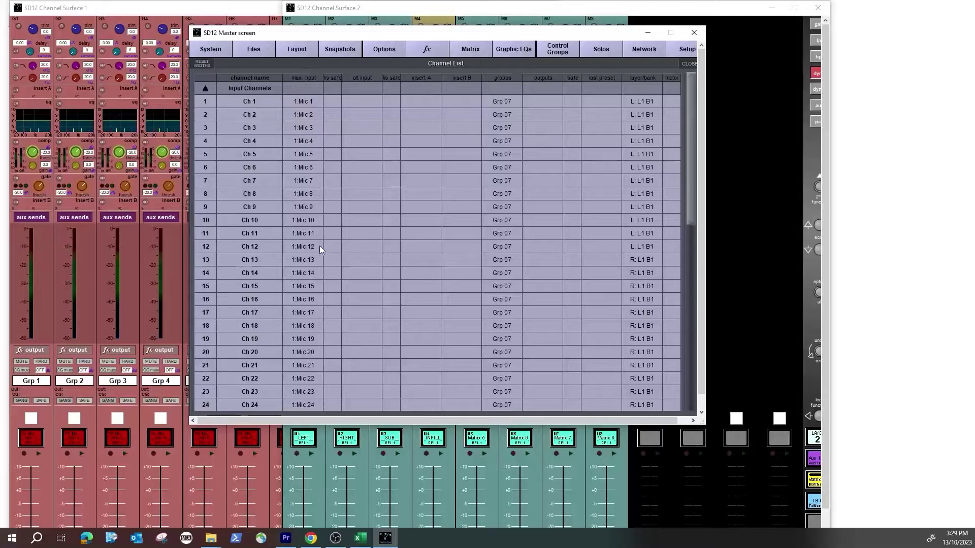
{"action": "left_click", "coordinate": [647, 33]}
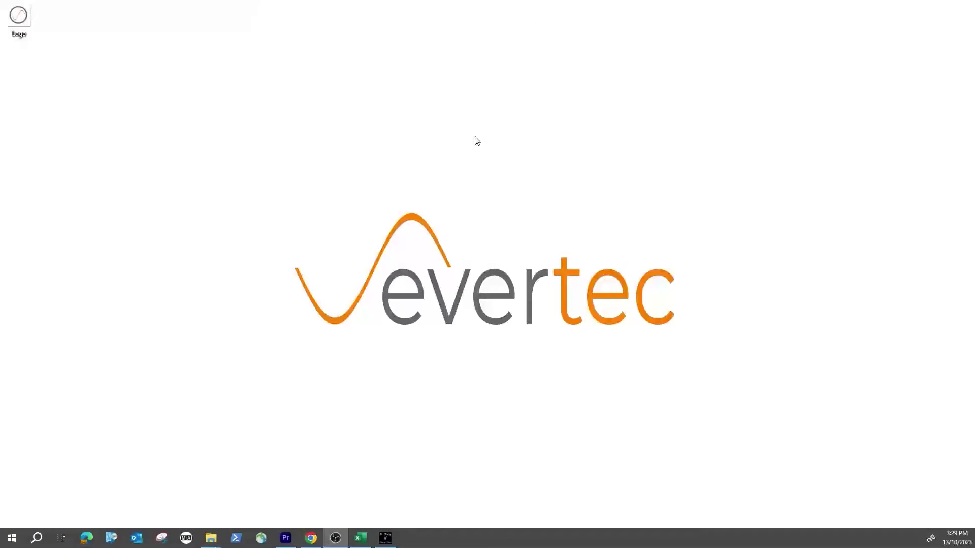
- Return to the SD12 console, show input channels 1 to 12 on Channel Surface 2 beside the channel list, and consult the Excel festival input list
{"action": "left_click", "coordinate": [385, 538]}
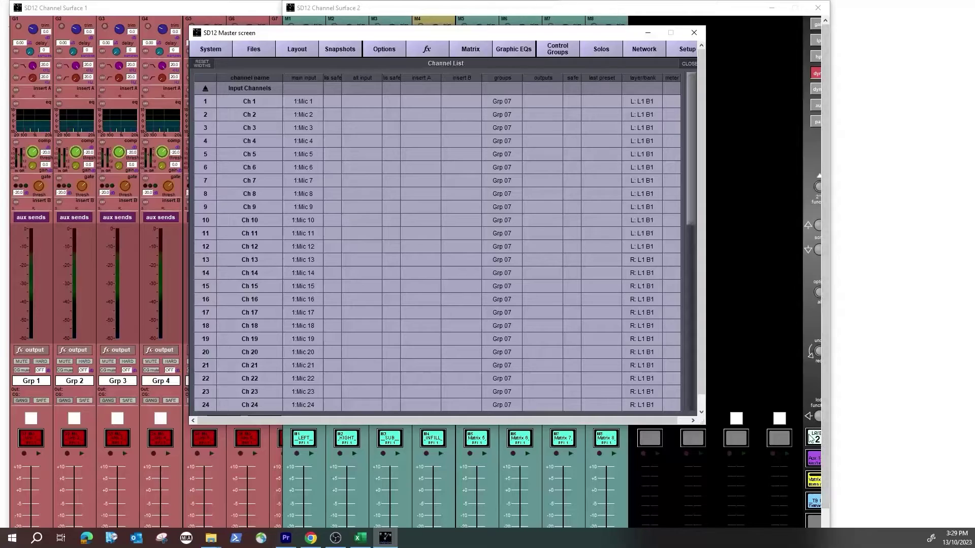
{"action": "left_click", "coordinate": [815, 437]}
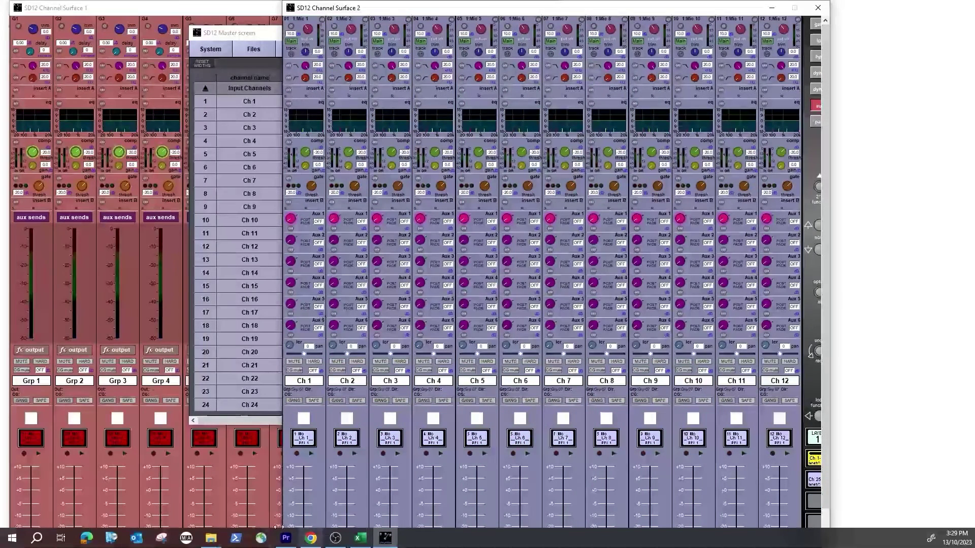
{"action": "left_click_drag", "start_coordinate": [422, 9], "coordinate": [572, 9]}
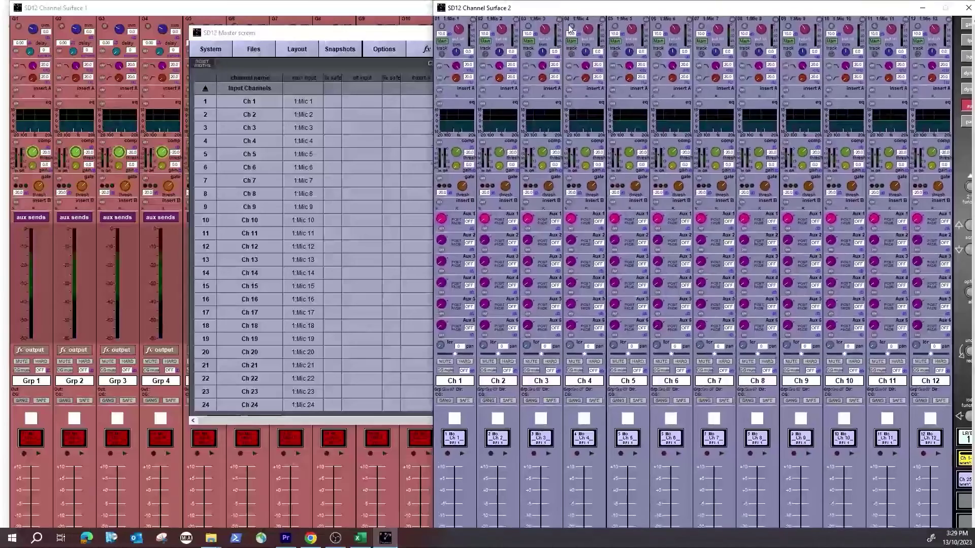
{"action": "left_click", "coordinate": [360, 538]}
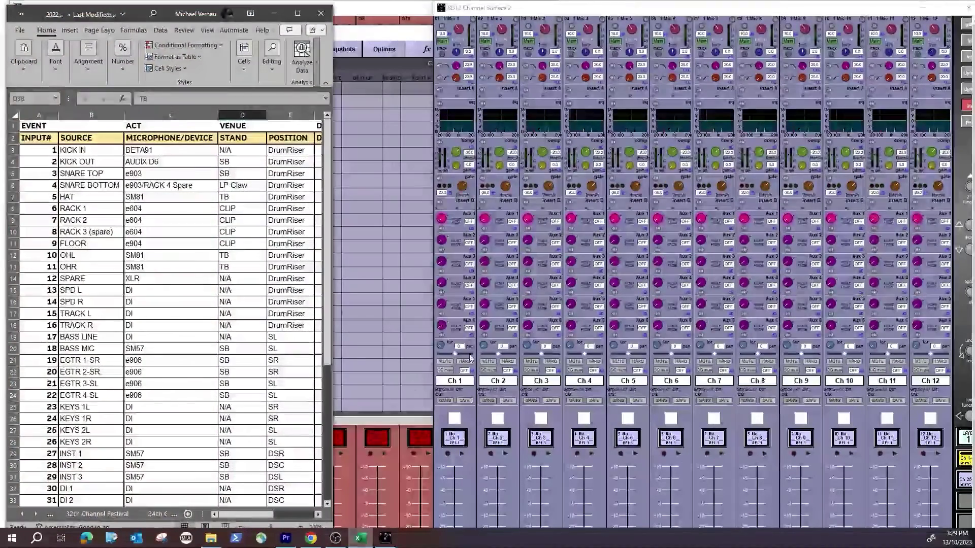
- Name input channel 1 KIK IN and input channel 2 KIK O
{"action": "left_click", "coordinate": [464, 384]}
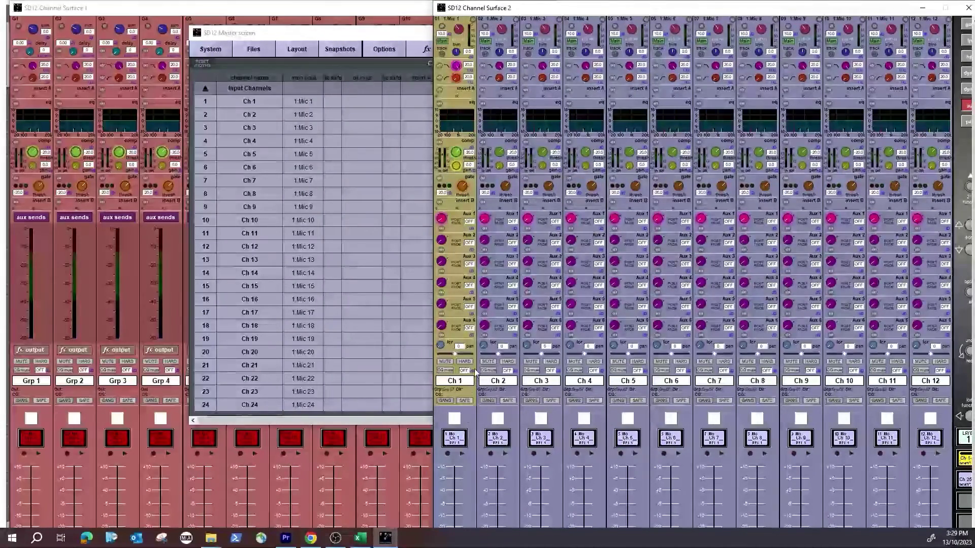
{"action": "left_click", "coordinate": [456, 381]}
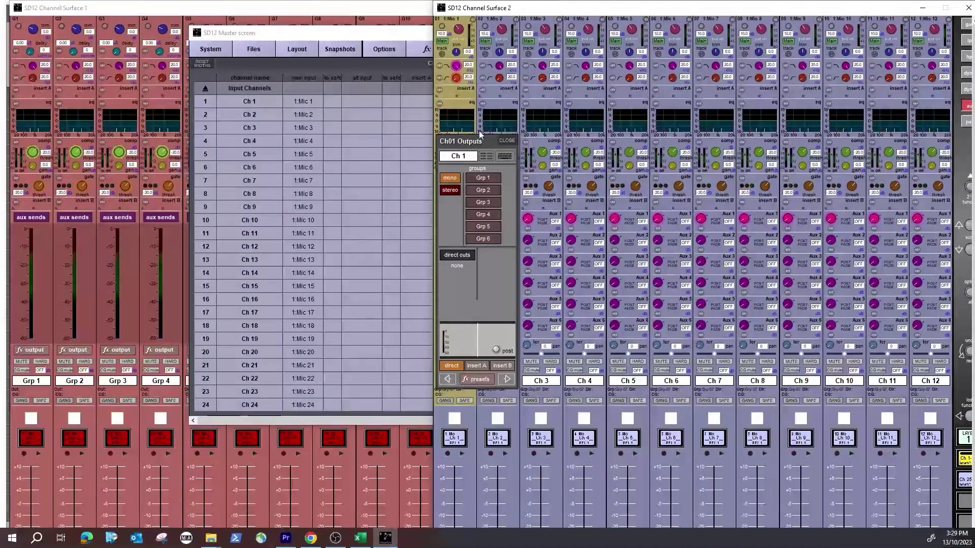
{"action": "left_click", "coordinate": [458, 157]}
{"action": "type", "text": "KIK IN"}
{"action": "key", "text": "Return"}
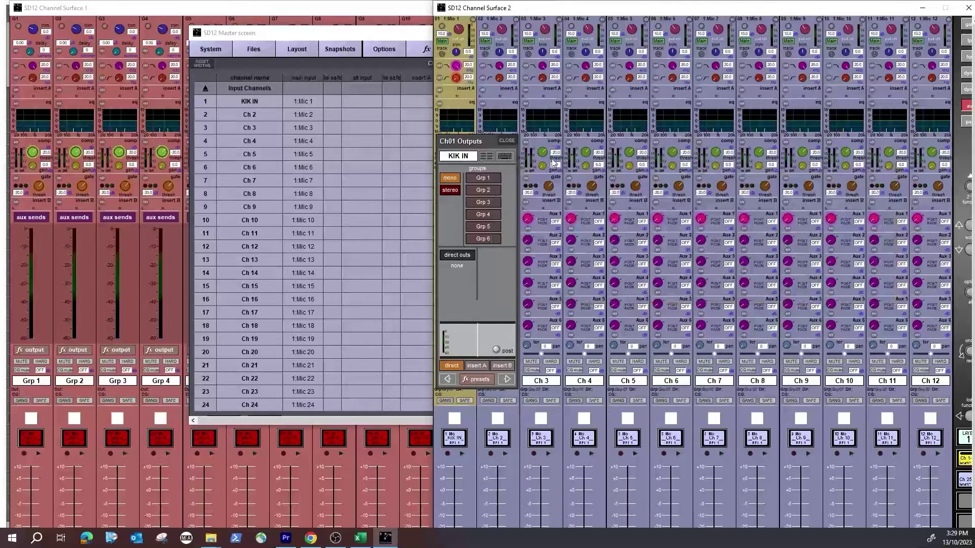
{"action": "left_click", "coordinate": [505, 380]}
{"action": "left_click", "coordinate": [509, 155]}
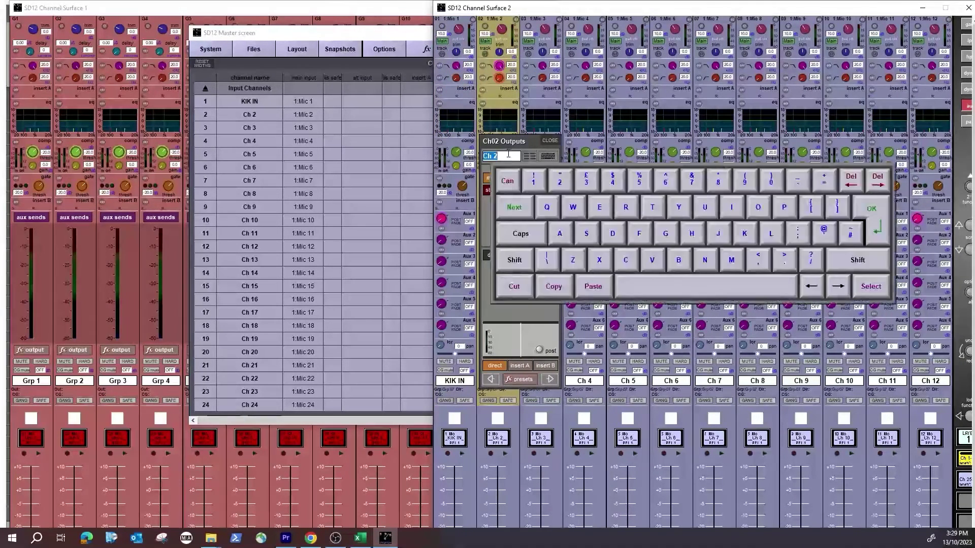
{"action": "type", "text": "KIK O"}
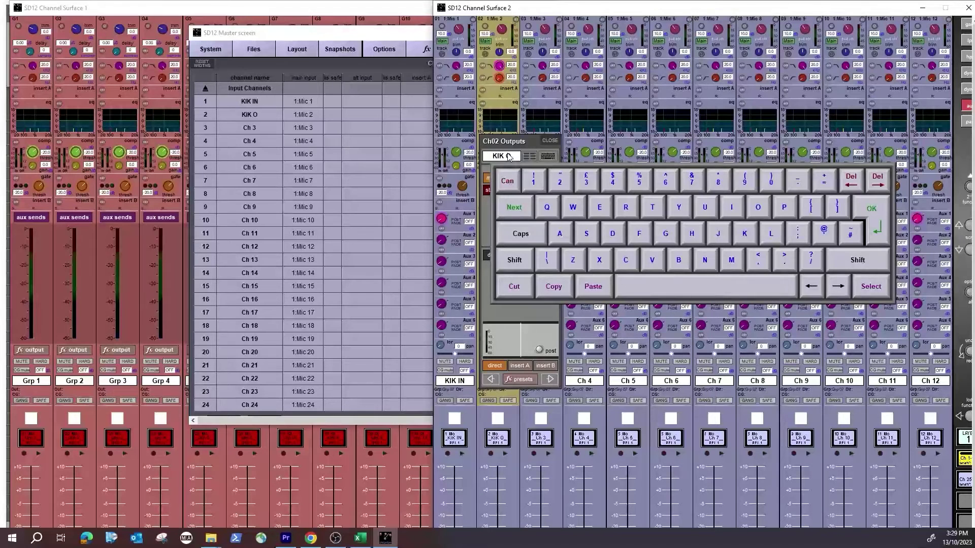
{"action": "key", "text": "Return"}
- Name input channel 3 SNAREt and input channel 4 SNR B
{"action": "left_click", "coordinate": [547, 381]}
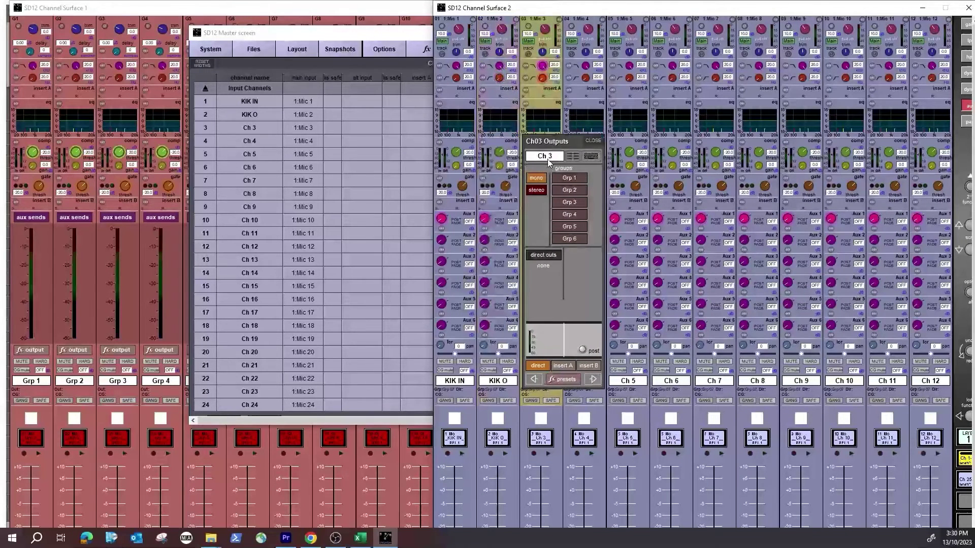
{"action": "left_click", "coordinate": [548, 158]}
{"action": "type", "text": "SNARE"}
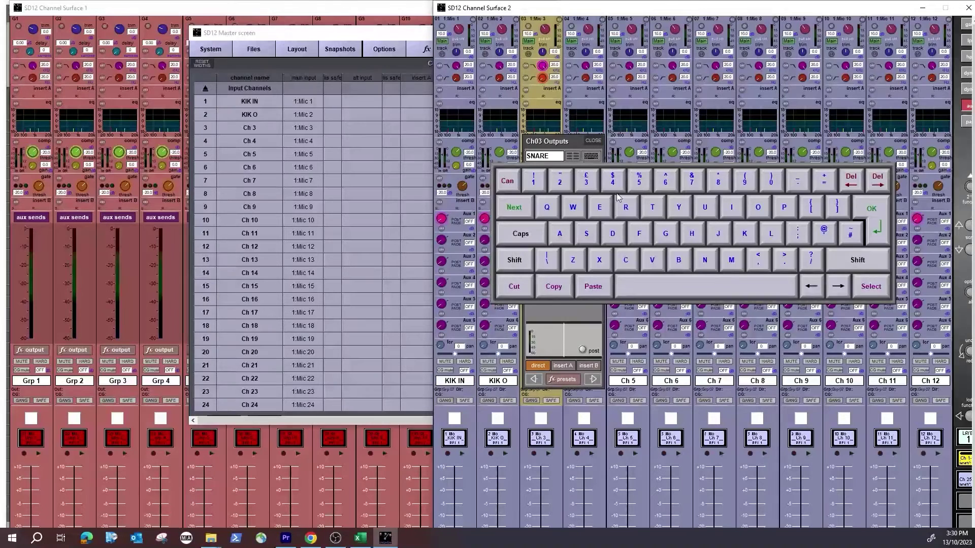
{"action": "left_click", "coordinate": [650, 205]}
{"action": "left_click", "coordinate": [877, 230]}
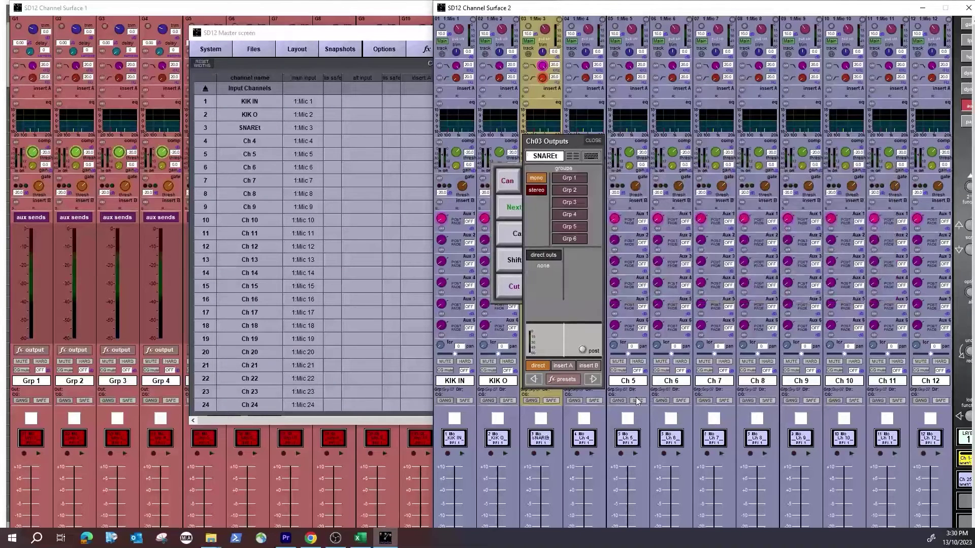
{"action": "left_click", "coordinate": [589, 382]}
{"action": "left_click", "coordinate": [601, 156]}
{"action": "type", "text": "SNR B"}
{"action": "left_click", "coordinate": [877, 229]}
- Name input channel 5 HAT and input channel 6 RAK 1, and close the channel outputs settings
{"action": "left_click", "coordinate": [636, 380]}
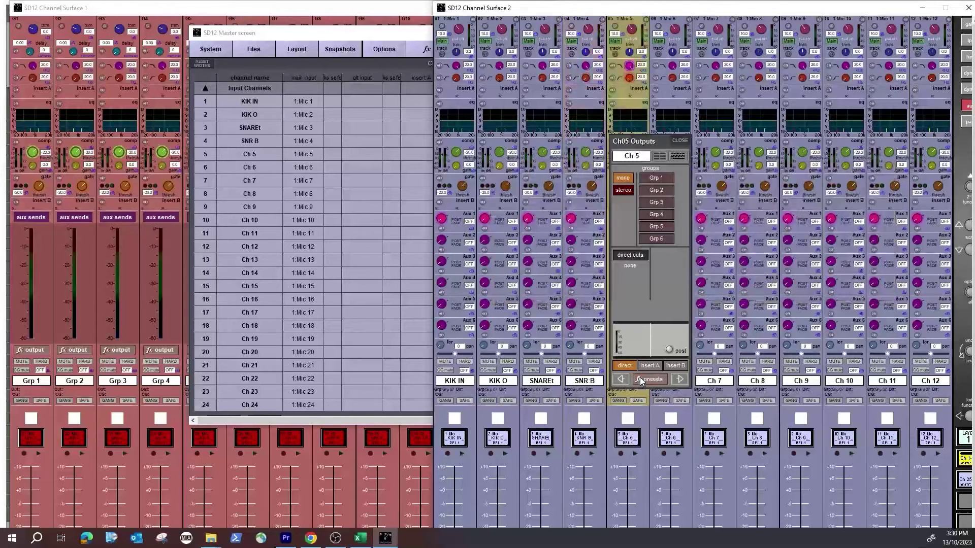
{"action": "left_click", "coordinate": [631, 156]}
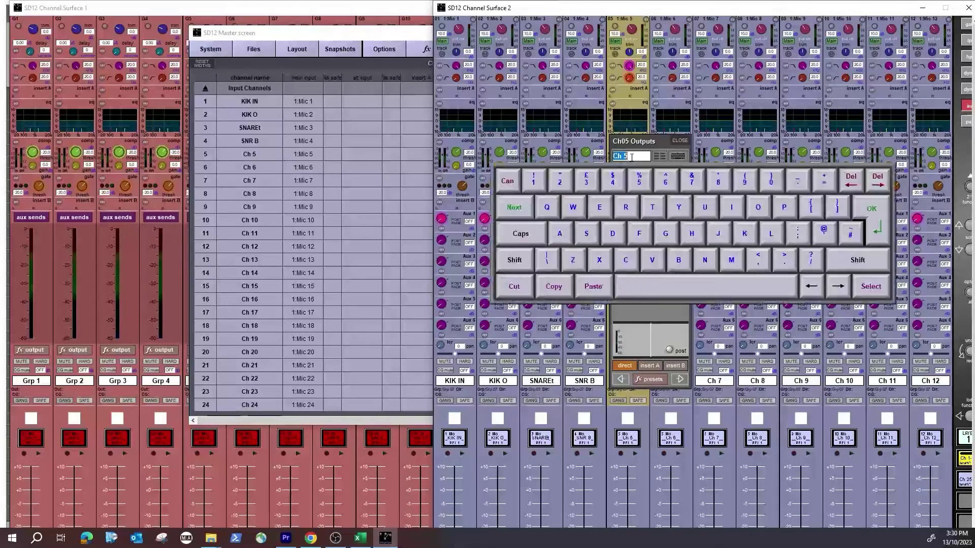
{"action": "type", "text": "HAT"}
{"action": "key", "text": "Return"}
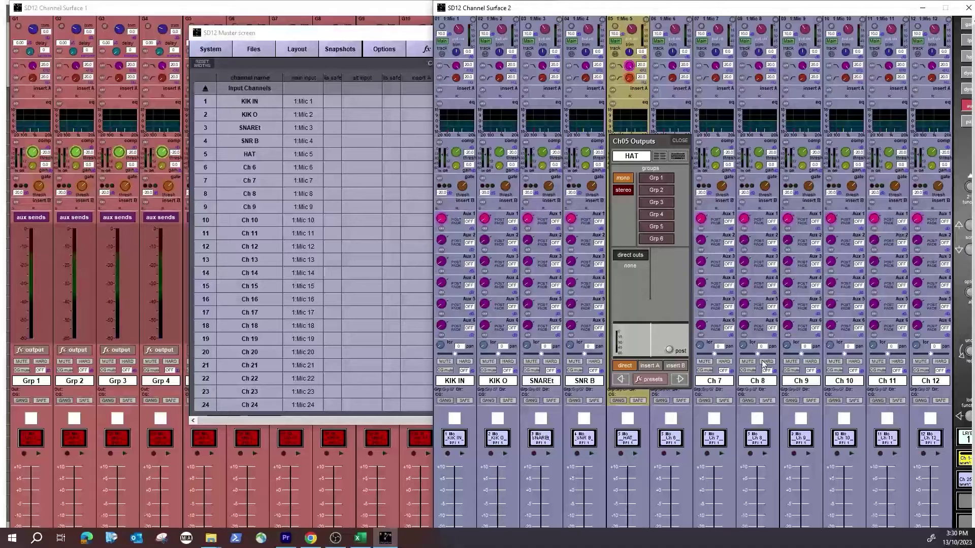
{"action": "left_click", "coordinate": [675, 380]}
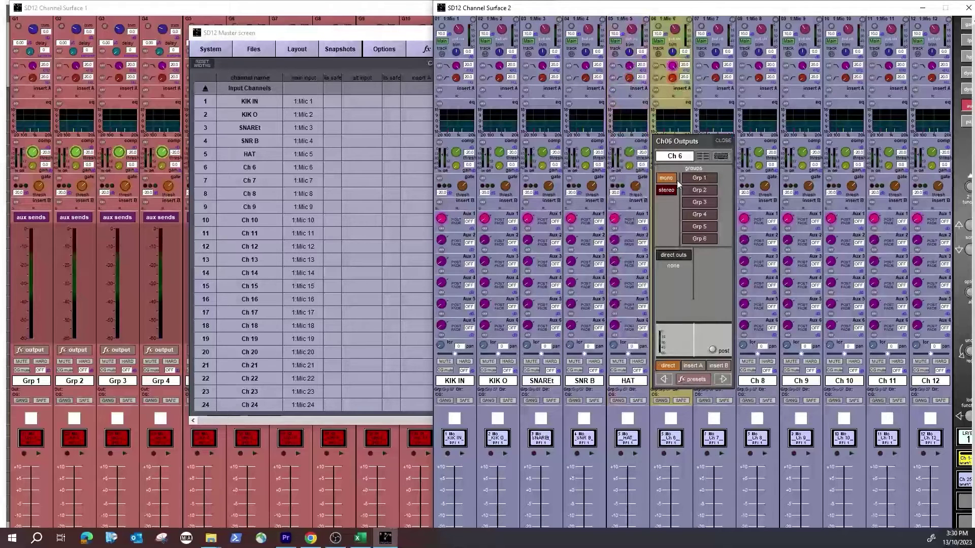
{"action": "left_click", "coordinate": [675, 156]}
{"action": "type", "text": "RA"}
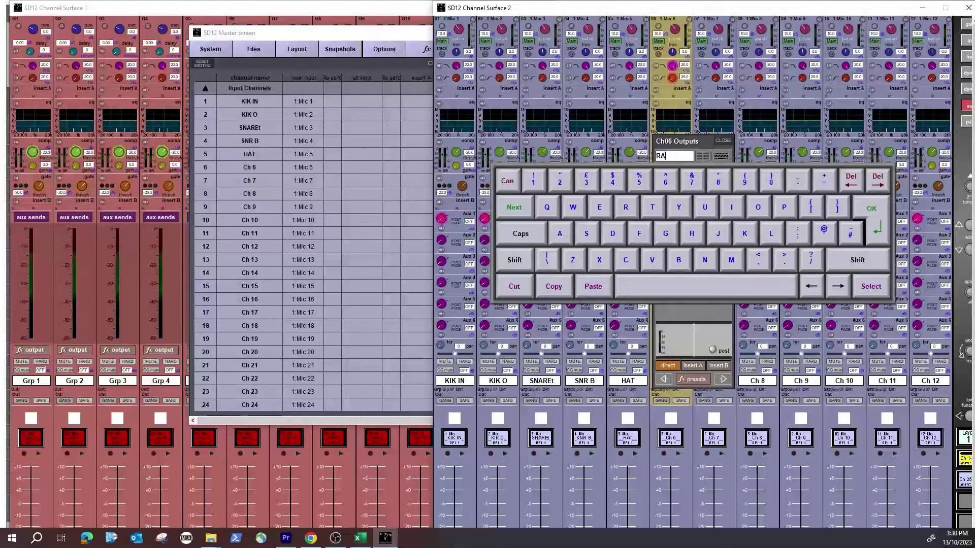
{"action": "type", "text": "K 1"}
{"action": "key", "text": "Return"}
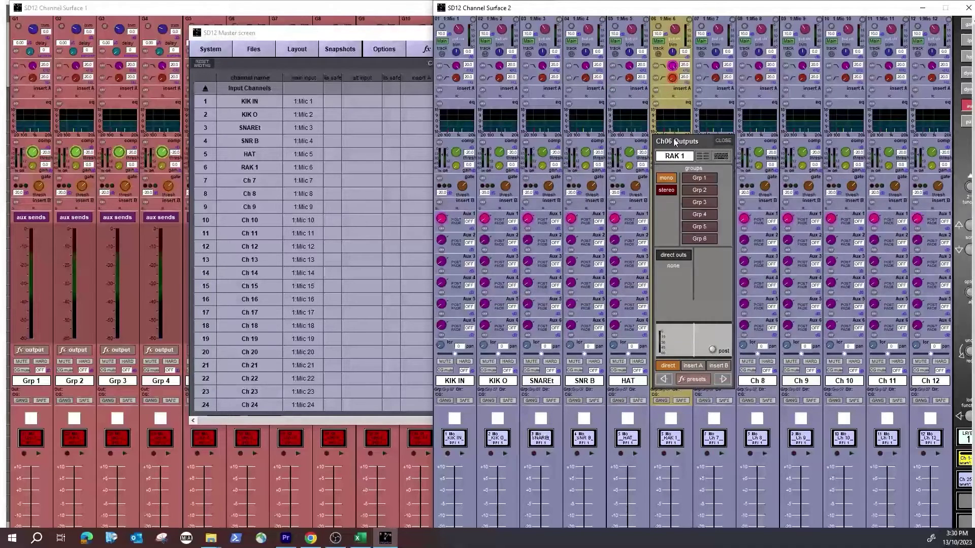
{"action": "left_click", "coordinate": [720, 140]}
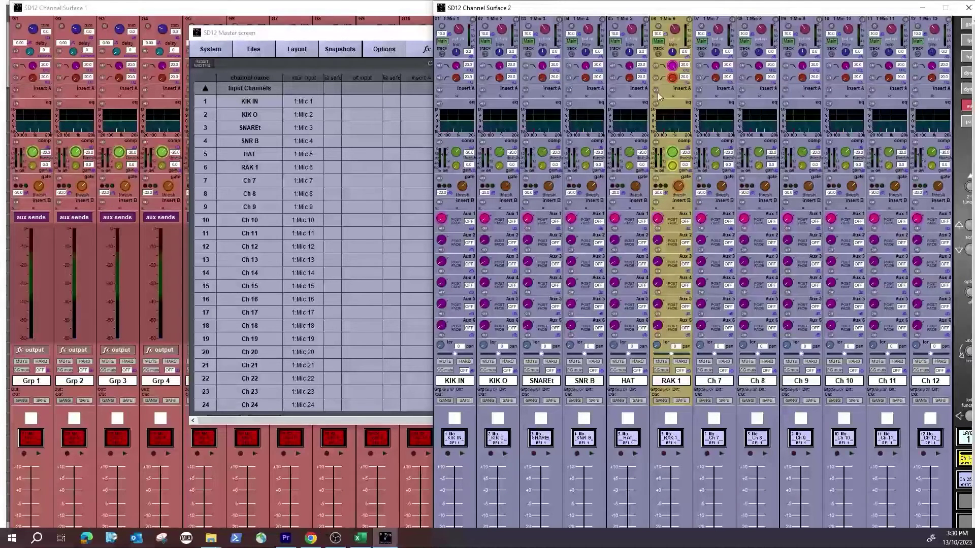
- Reassign KIK IN's main input to Rack 1 Mic 1, rippled across 12 channels by channel number, and close its routing and setup
{"action": "left_click", "coordinate": [461, 34]}
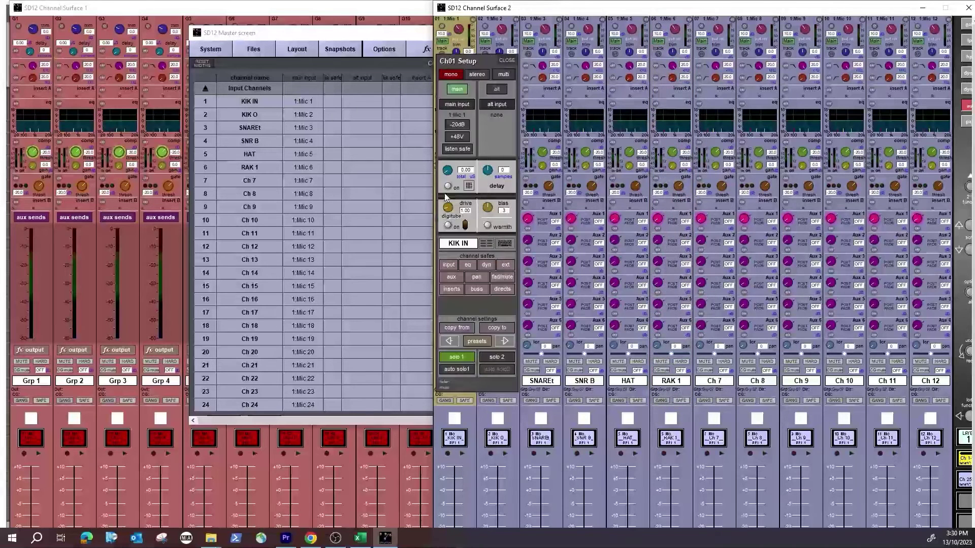
{"action": "left_click", "coordinate": [460, 105]}
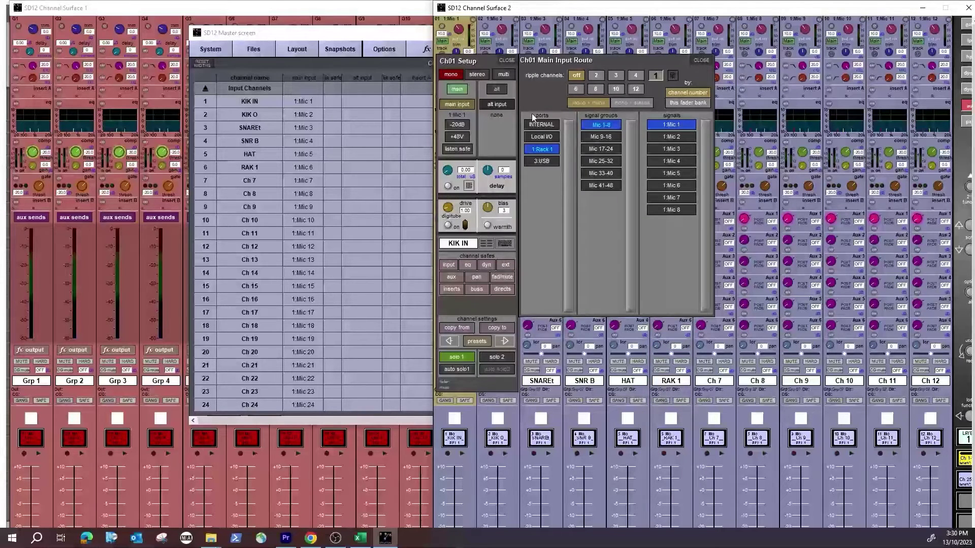
{"action": "left_click", "coordinate": [542, 150]}
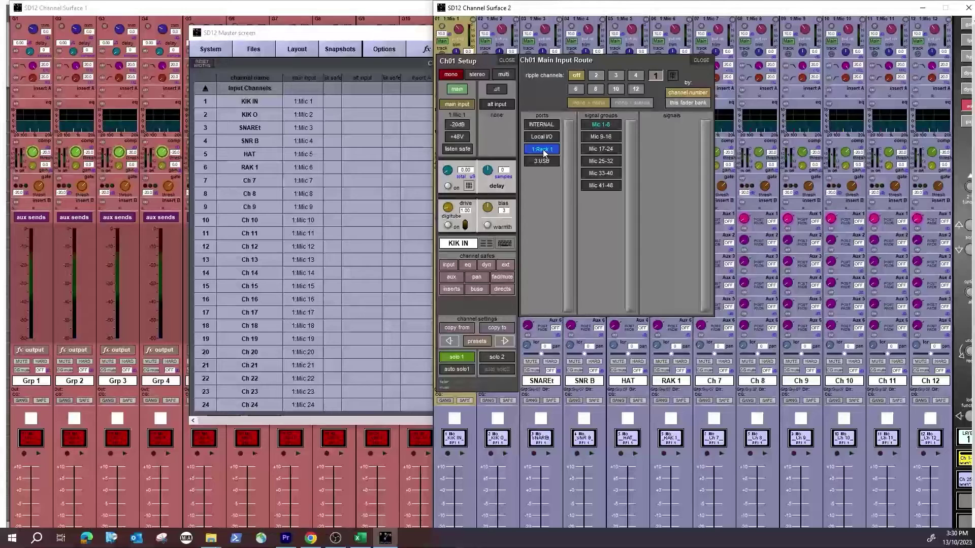
{"action": "left_click", "coordinate": [601, 126]}
{"action": "left_click", "coordinate": [676, 126]}
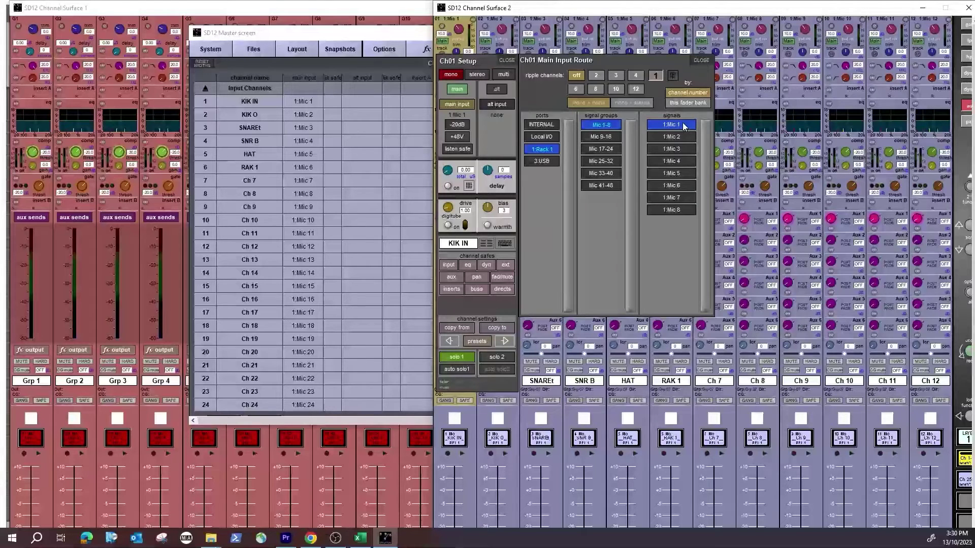
{"action": "left_click", "coordinate": [636, 90]}
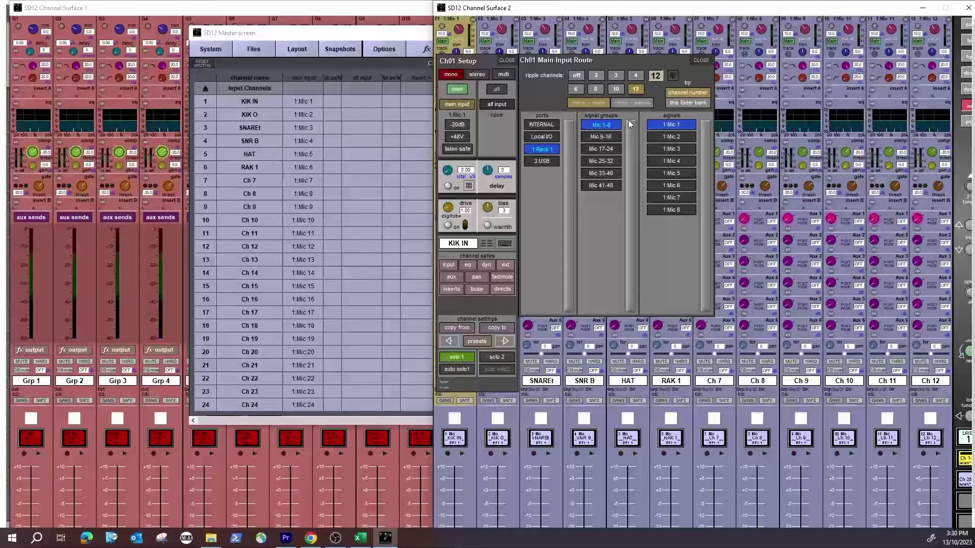
{"action": "left_click", "coordinate": [672, 125]}
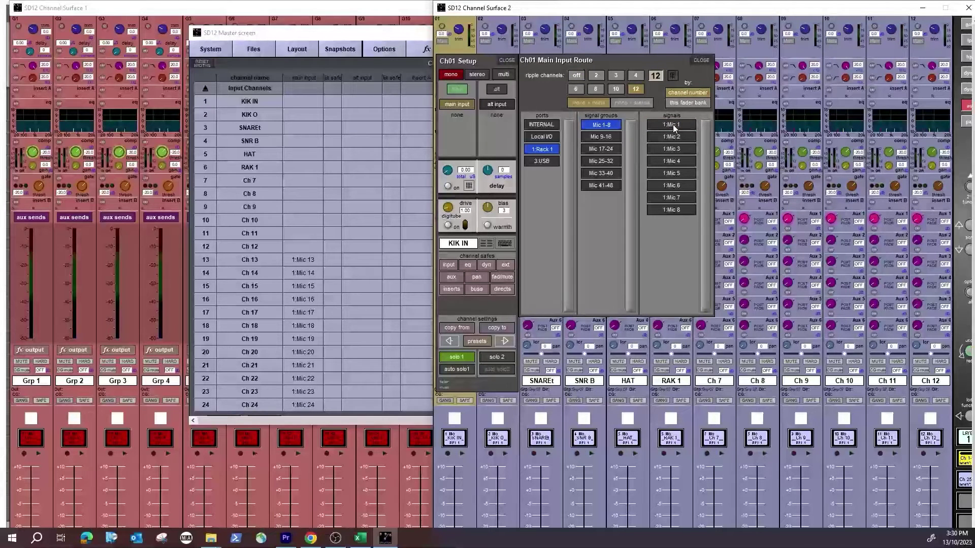
{"action": "left_click", "coordinate": [672, 124]}
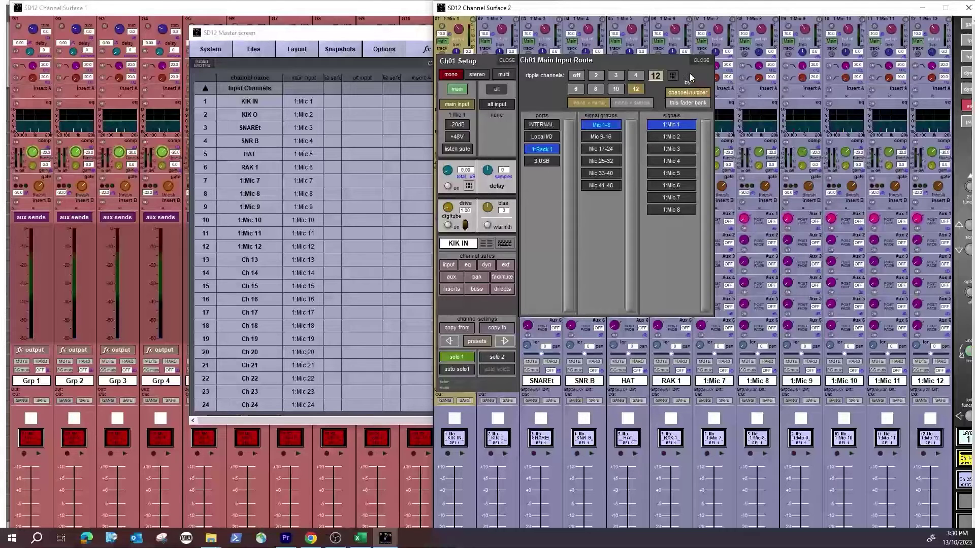
{"action": "left_click", "coordinate": [701, 61]}
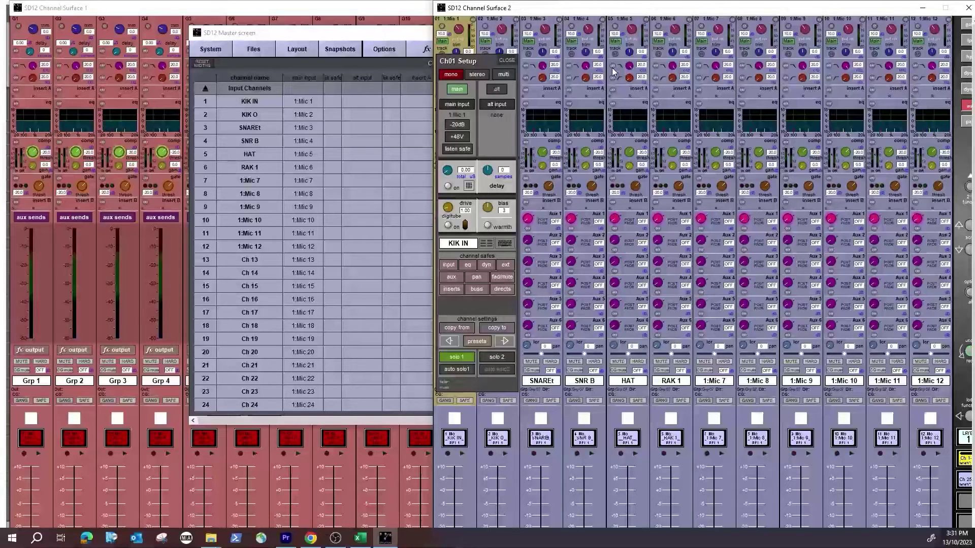
{"action": "left_click", "coordinate": [507, 61]}
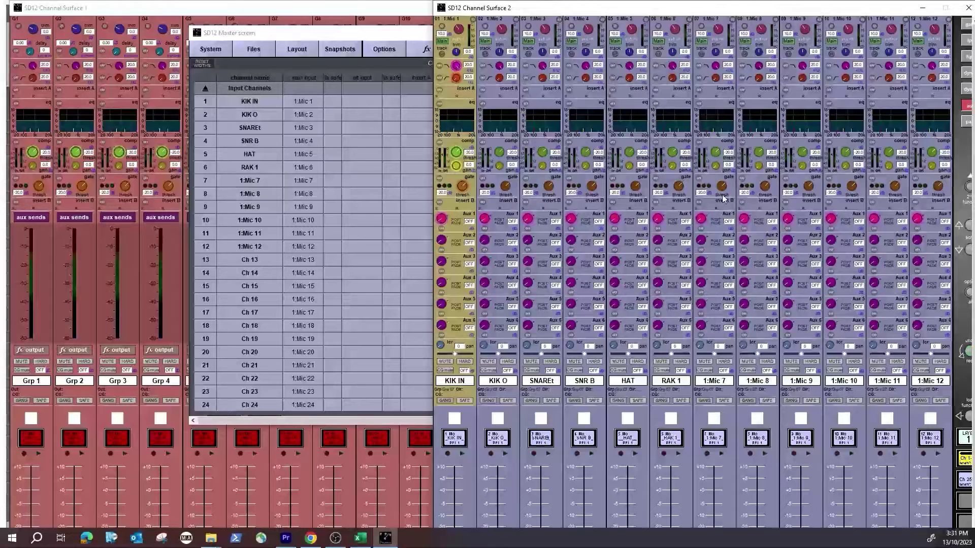
- Show input channels 25 to 36 on Channel Surface 2 and channels 37 to 48 on a widened Channel Surface 1
{"action": "left_click", "coordinate": [966, 481]}
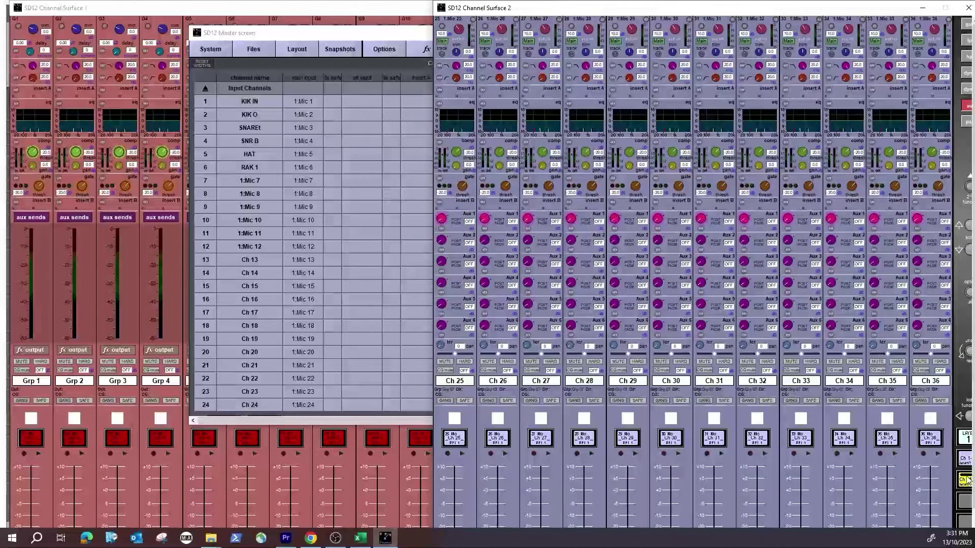
{"action": "left_click", "coordinate": [365, 440]}
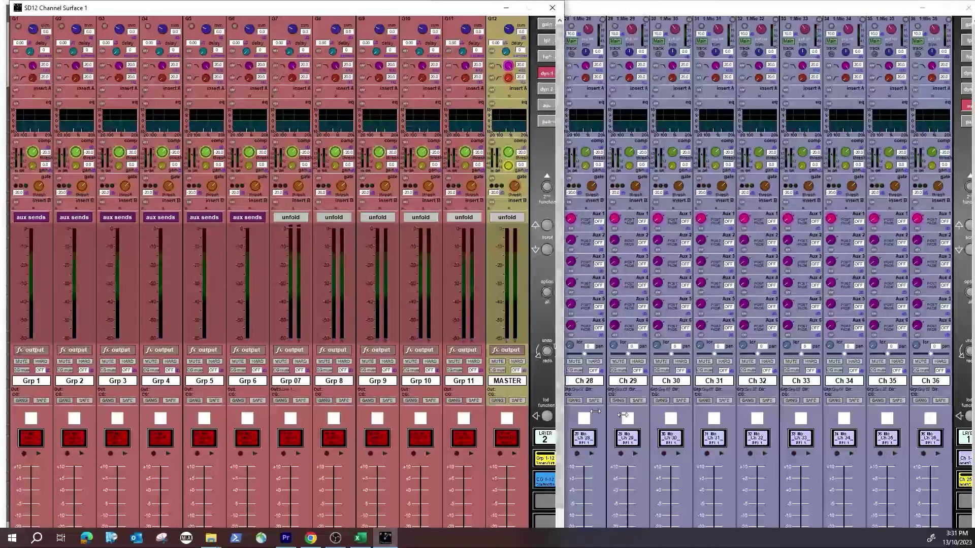
{"action": "left_click_drag", "start_coordinate": [556, 408], "coordinate": [689, 413]}
{"action": "left_click", "coordinate": [667, 440]}
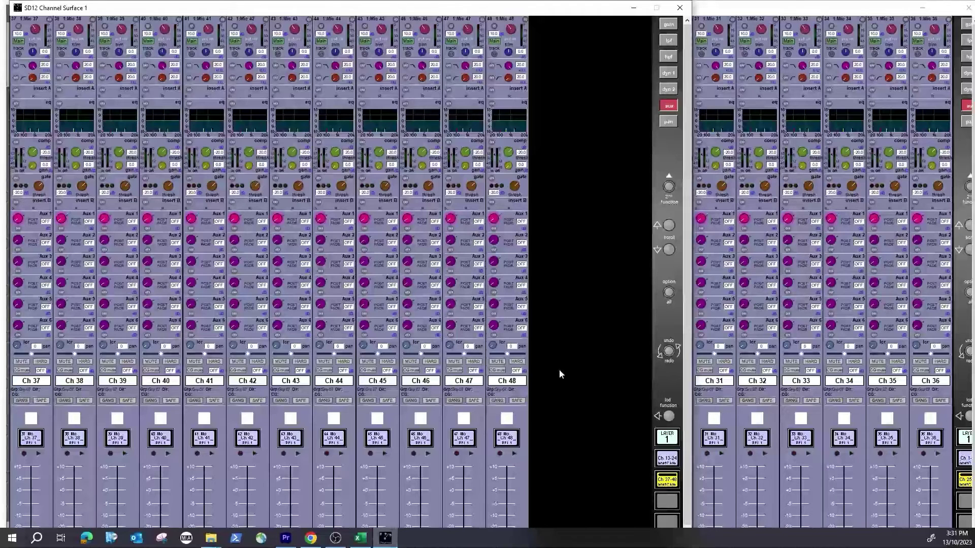
- Set input channels 47 and 48 to stereo and close their setup settings
{"action": "left_click", "coordinate": [468, 31]}
{"action": "left_click", "coordinate": [467, 31]}
{"action": "left_click", "coordinate": [483, 78]}
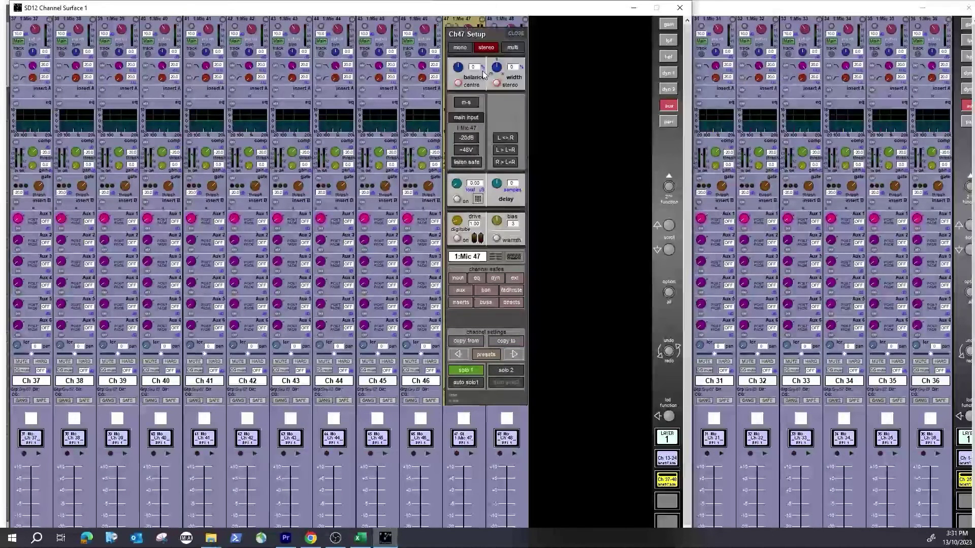
{"action": "left_click", "coordinate": [515, 34]}
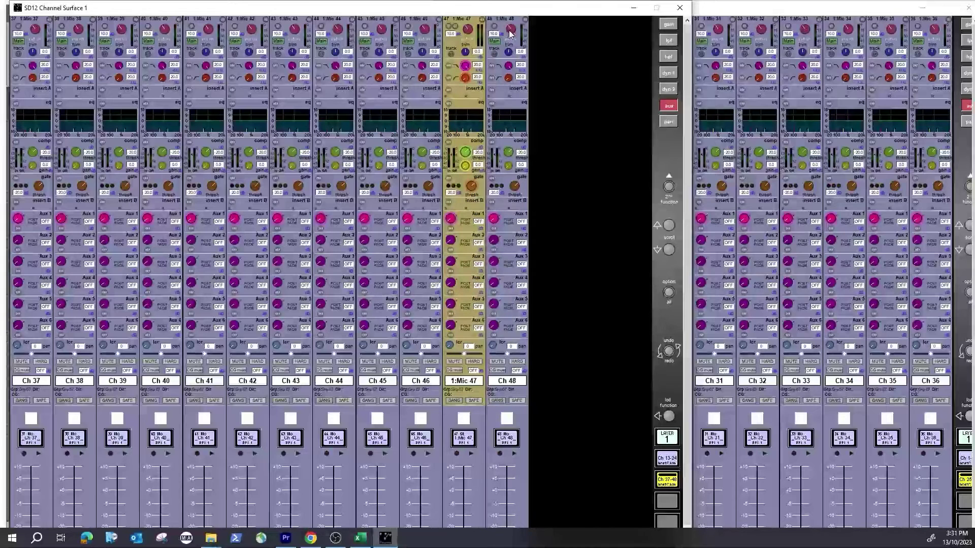
{"action": "left_click", "coordinate": [510, 33]}
{"action": "left_click", "coordinate": [510, 34]}
{"action": "left_click", "coordinate": [502, 76]}
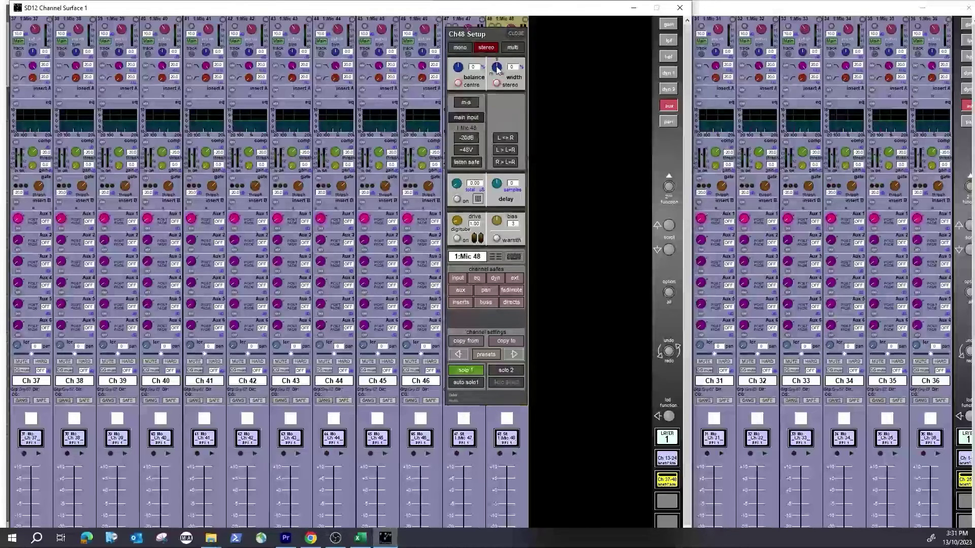
{"action": "left_click", "coordinate": [517, 34]}
- Check the stereo setup settings of input channel 47 and close them
{"action": "left_click", "coordinate": [467, 33]}
{"action": "left_click", "coordinate": [467, 33]}
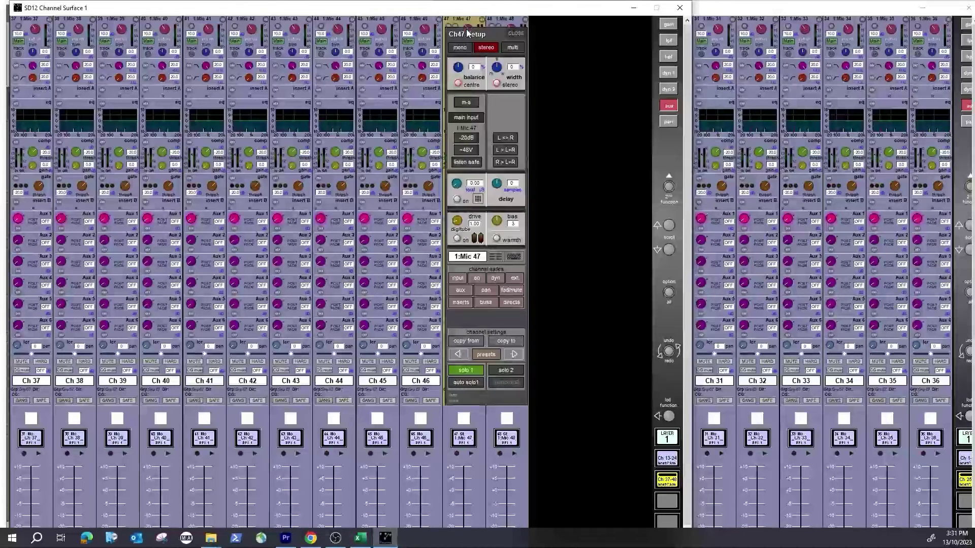
{"action": "left_click", "coordinate": [516, 34]}
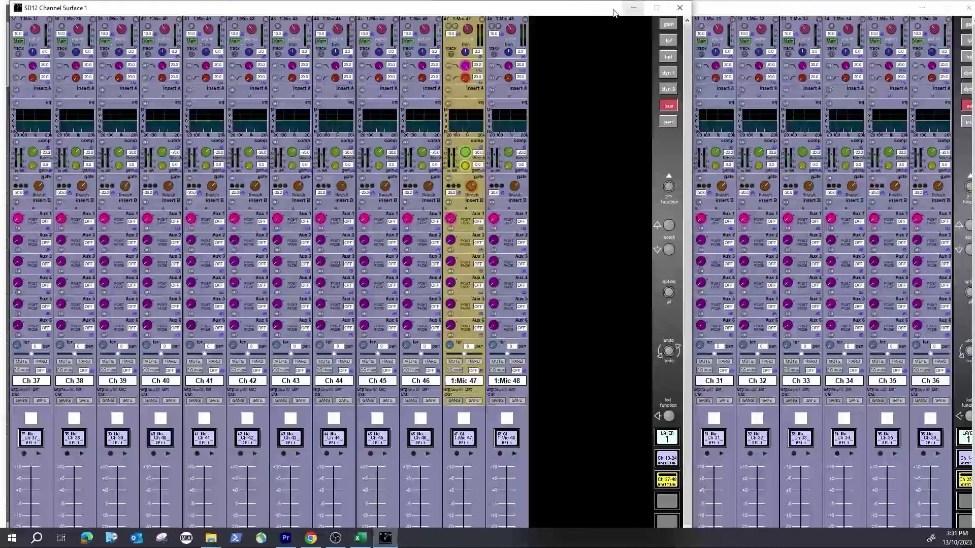
- Add the Vocal Plate preset from Plate Reverbs as the first effect in the Master screen's fx rack
{"action": "left_click_drag", "start_coordinate": [587, 10], "coordinate": [624, 108]}
{"action": "left_click", "coordinate": [339, 34]}
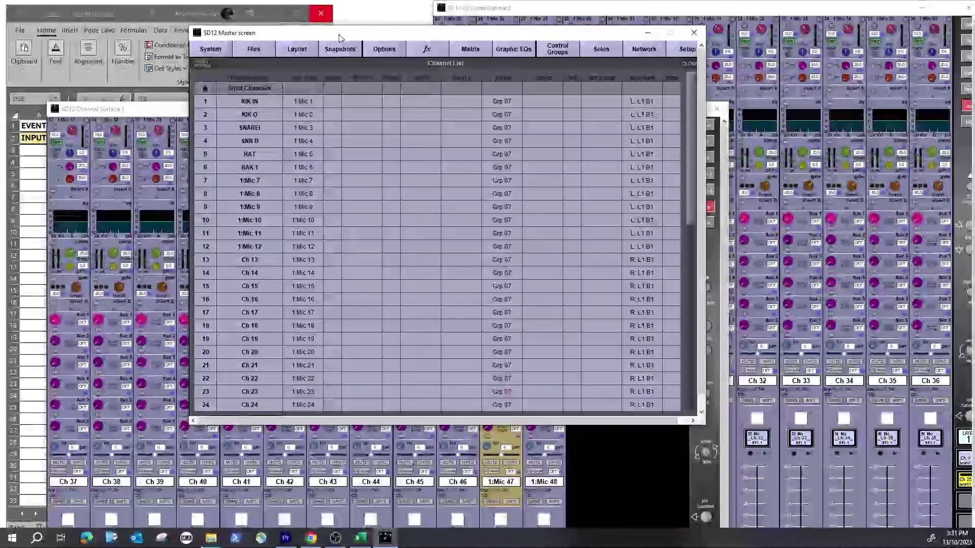
{"action": "left_click", "coordinate": [427, 49]}
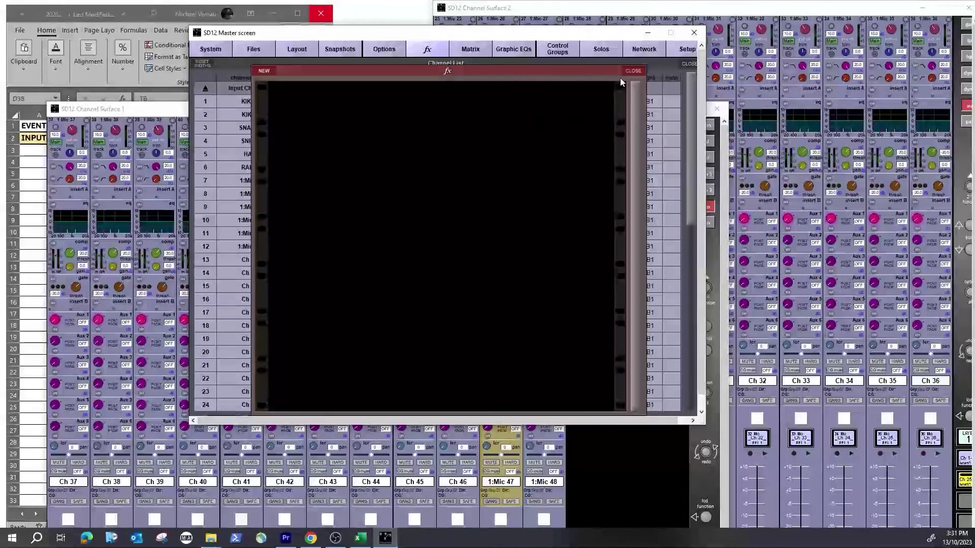
{"action": "left_click", "coordinate": [264, 71]}
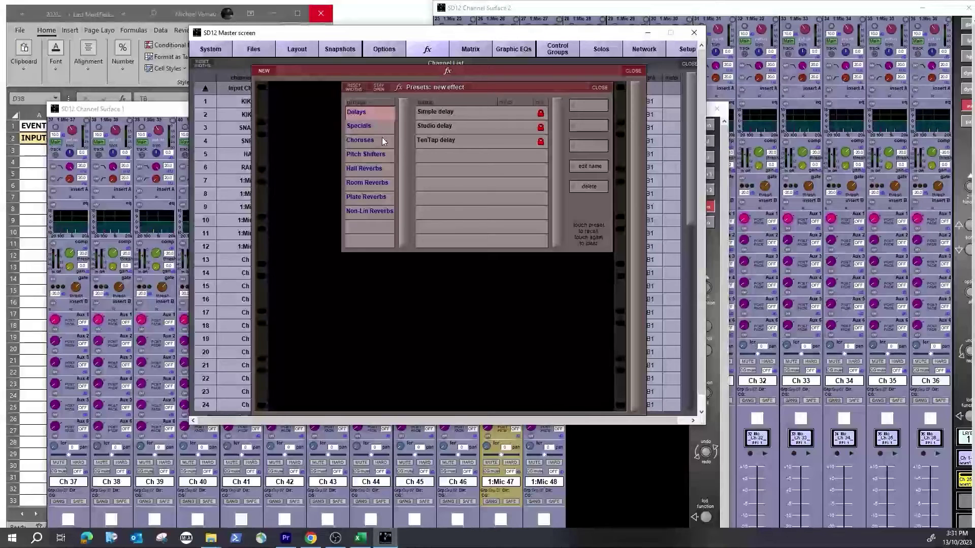
{"action": "left_click", "coordinate": [376, 187]}
{"action": "left_click", "coordinate": [374, 197]}
{"action": "left_click", "coordinate": [442, 170]}
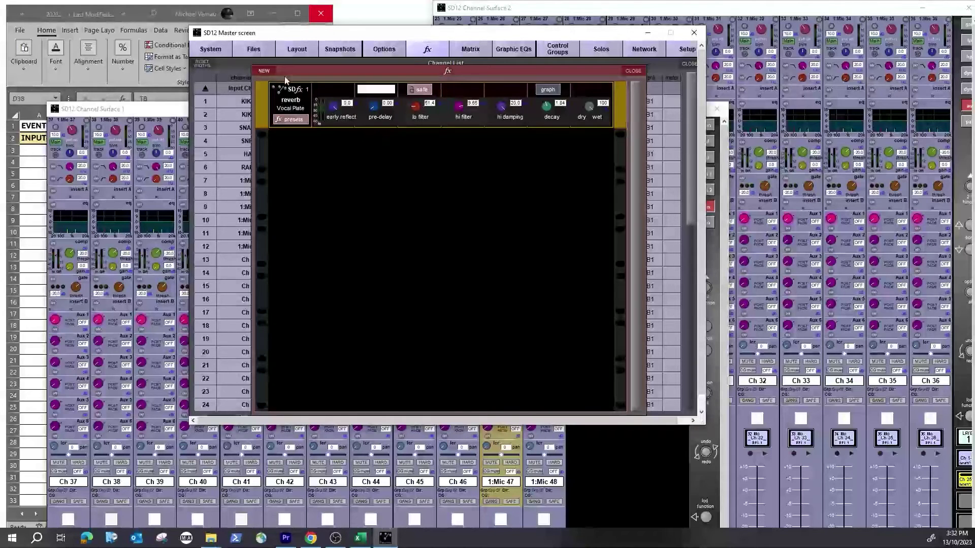
- Add a Studio delay as the second effect, recall the Simple delay preset for it, and close the fx rack
{"action": "left_click", "coordinate": [291, 119]}
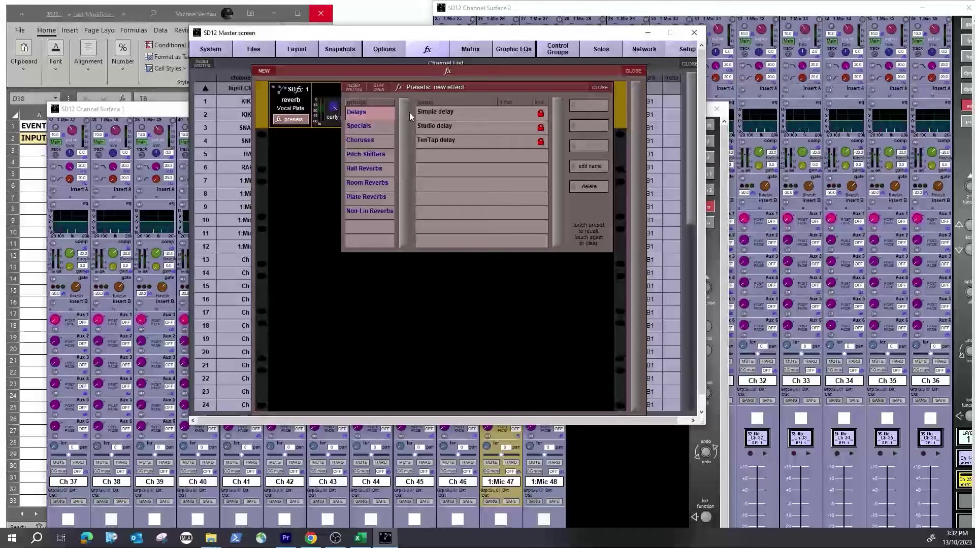
{"action": "left_click", "coordinate": [454, 125]}
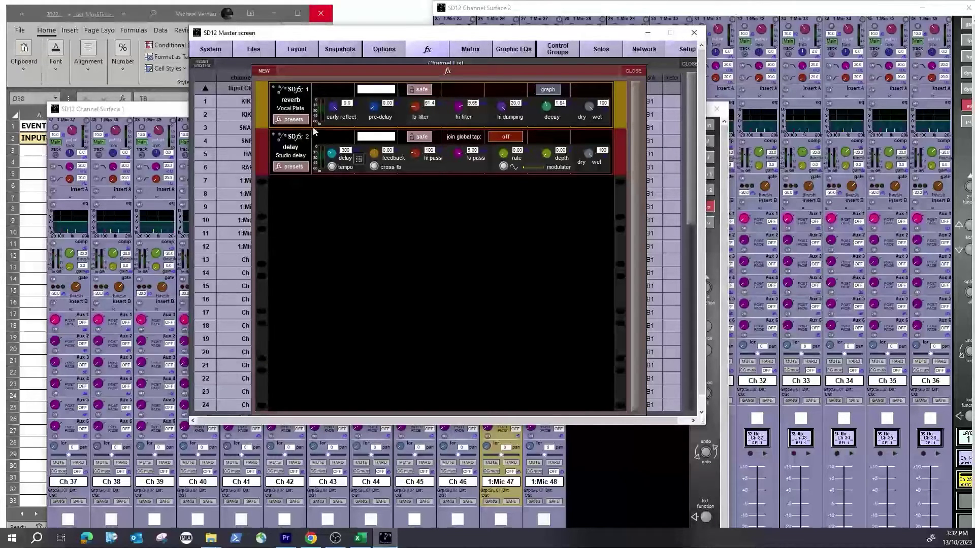
{"action": "left_click", "coordinate": [294, 167]}
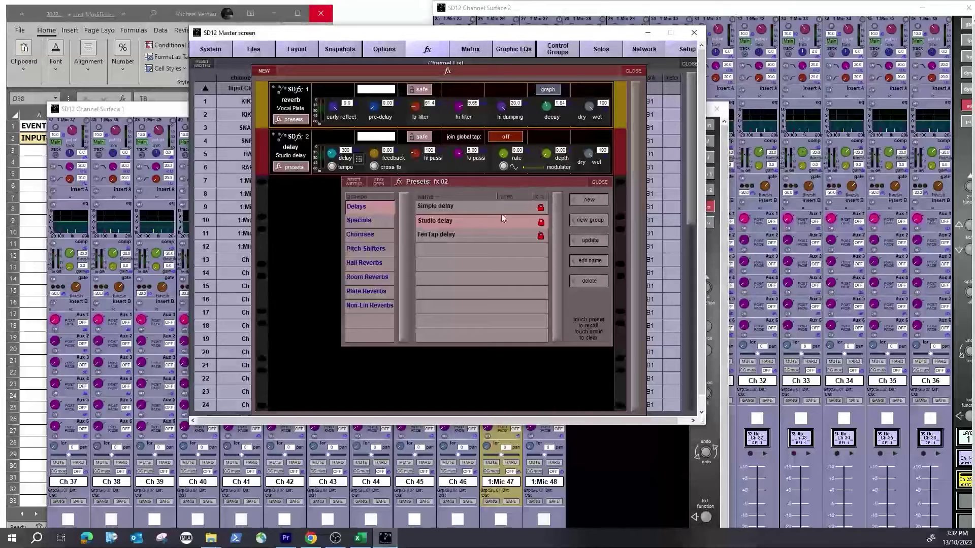
{"action": "left_click", "coordinate": [481, 208]}
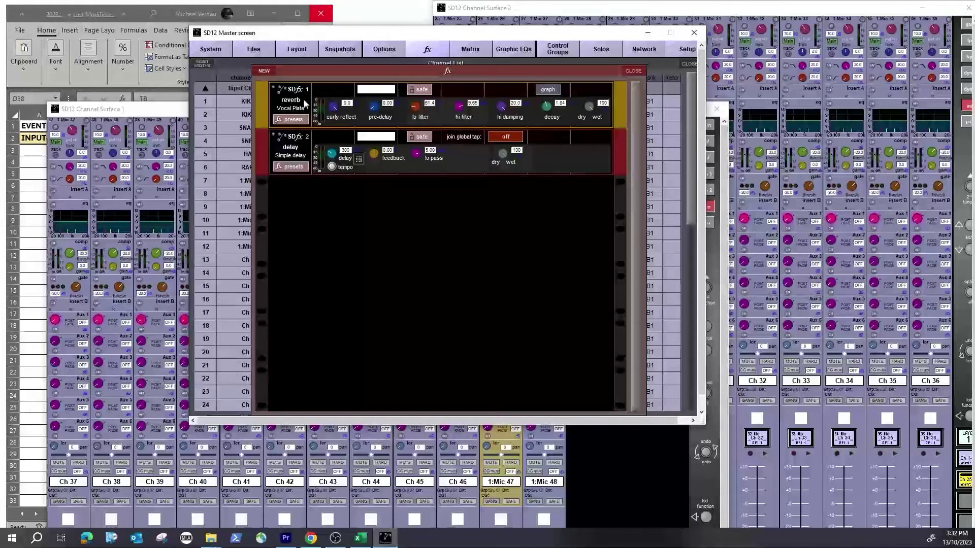
{"action": "left_click", "coordinate": [629, 69]}
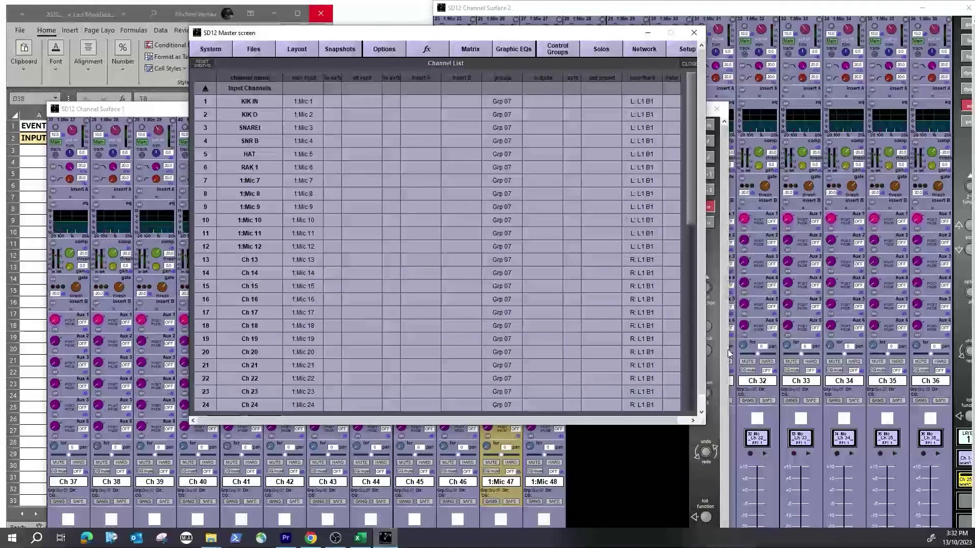
- Name input channel 47 VERB and input channel 48 DELAy, and close the channel outputs settings
{"action": "left_click", "coordinate": [499, 518]}
{"action": "left_click", "coordinate": [497, 517]}
{"action": "left_click", "coordinate": [504, 483]}
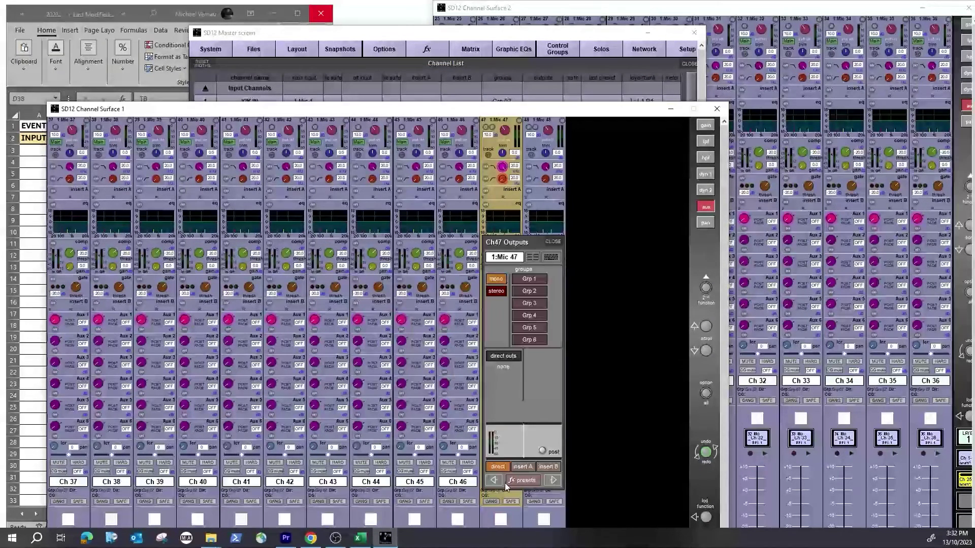
{"action": "left_click", "coordinate": [511, 258]}
{"action": "type", "text": "VERB"}
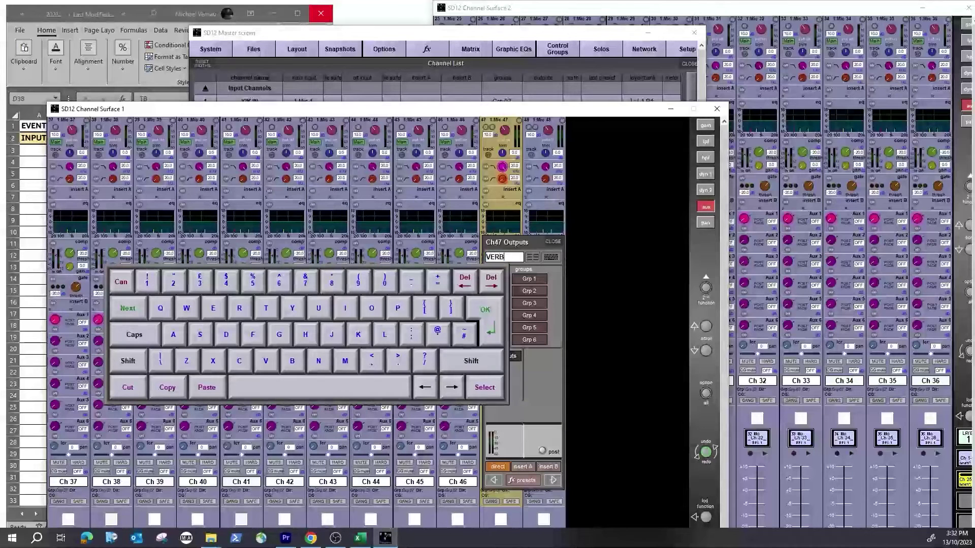
{"action": "left_click", "coordinate": [495, 323]}
{"action": "left_click", "coordinate": [553, 480]}
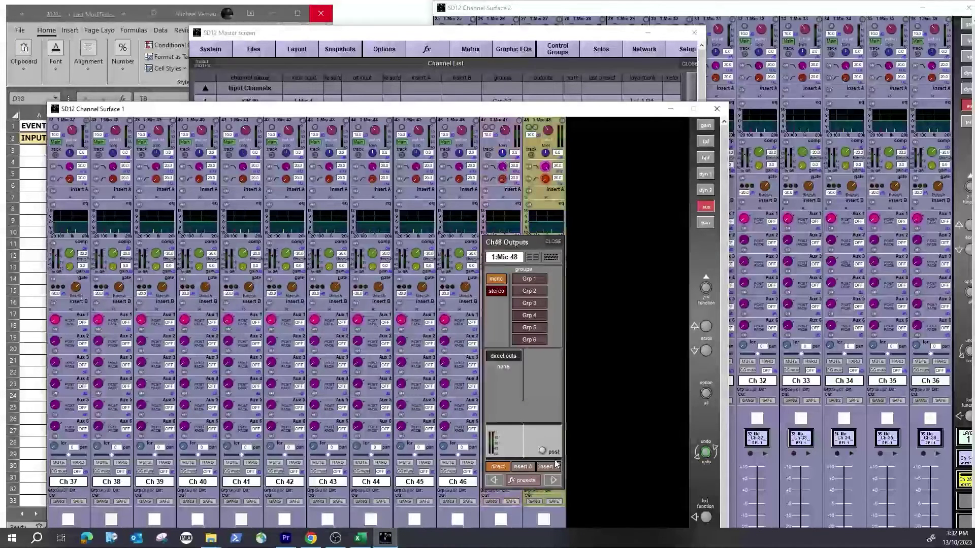
{"action": "left_click", "coordinate": [511, 257]}
{"action": "type", "text": "DELAy"}
{"action": "key", "text": "Return"}
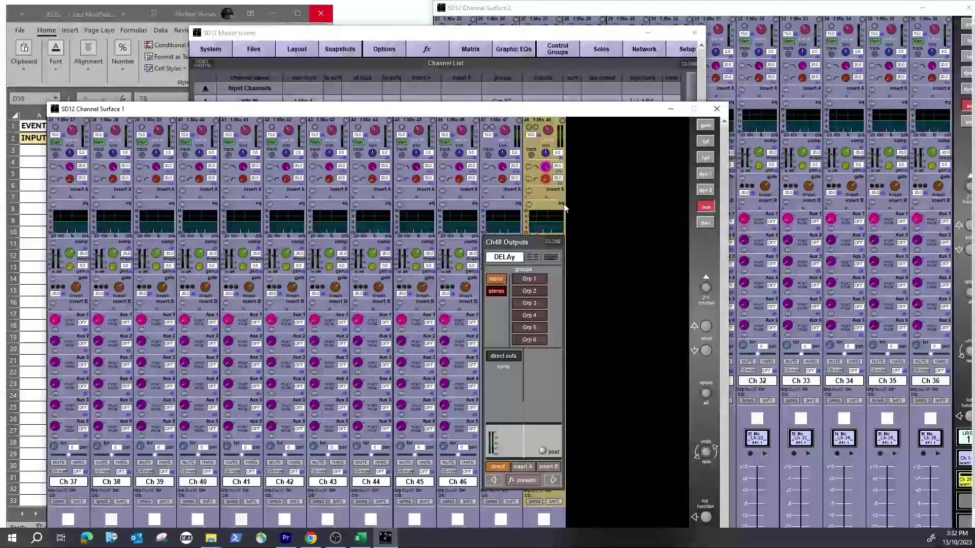
{"action": "left_click", "coordinate": [555, 244]}
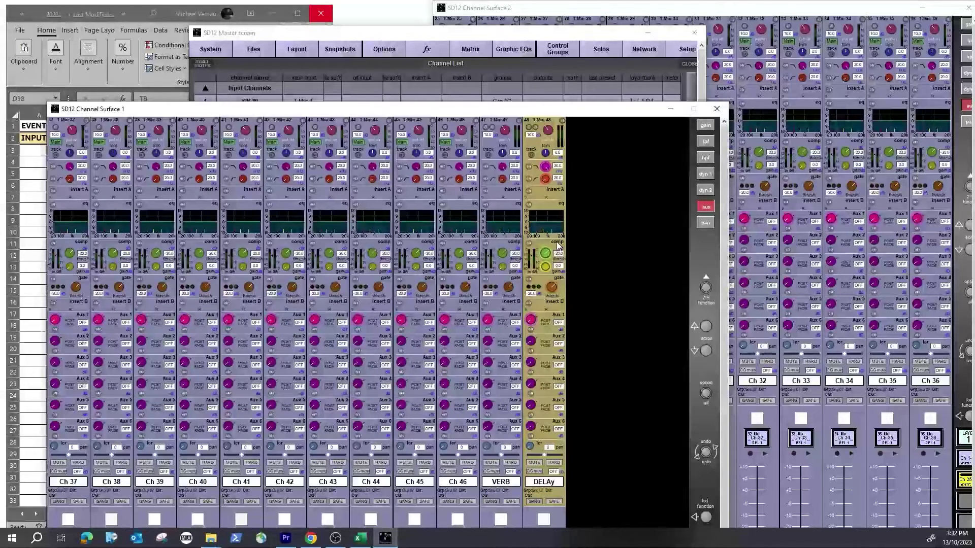
- Route VERB's main input from the internal effects signals Vocal Plate L and R, and close its routing and setup
{"action": "left_click", "coordinate": [503, 130]}
{"action": "left_click", "coordinate": [502, 130]}
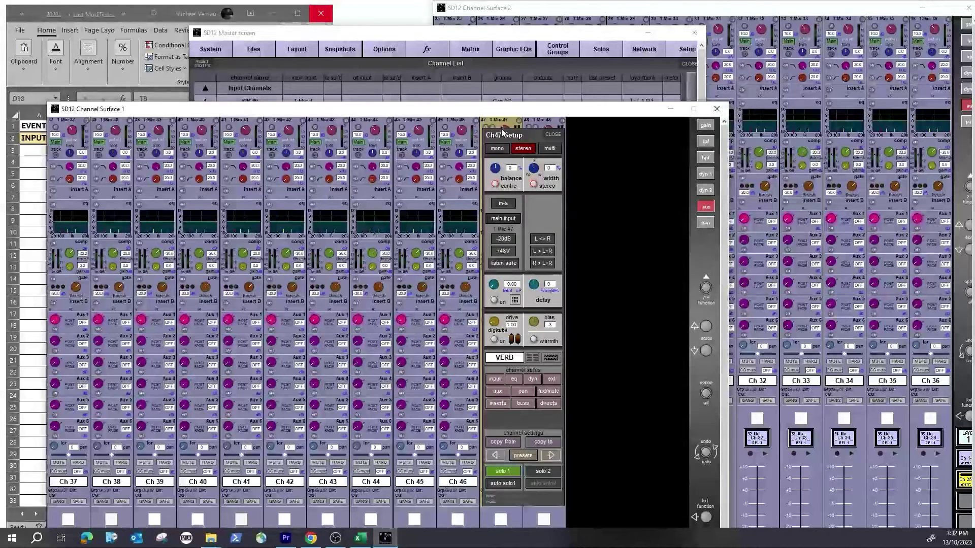
{"action": "left_click", "coordinate": [511, 218]}
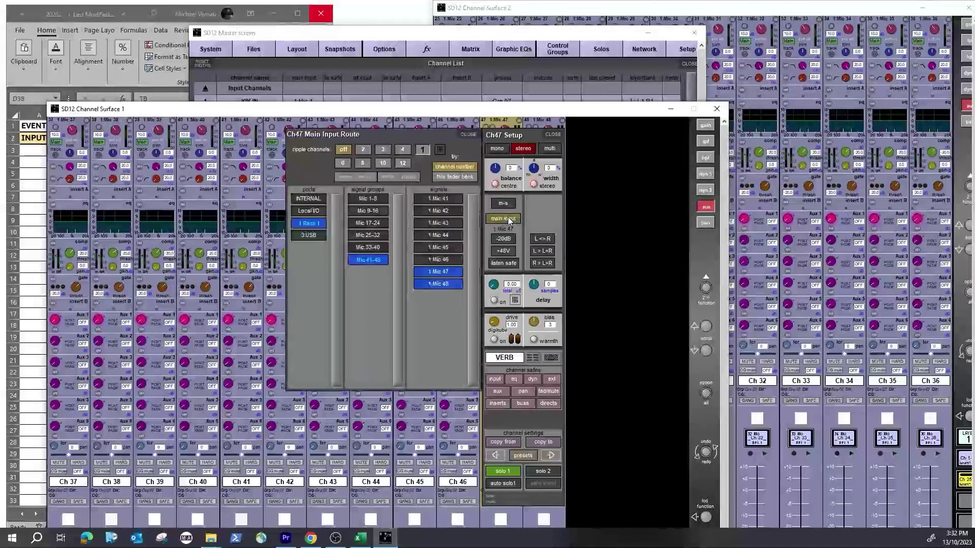
{"action": "left_click", "coordinate": [305, 199]}
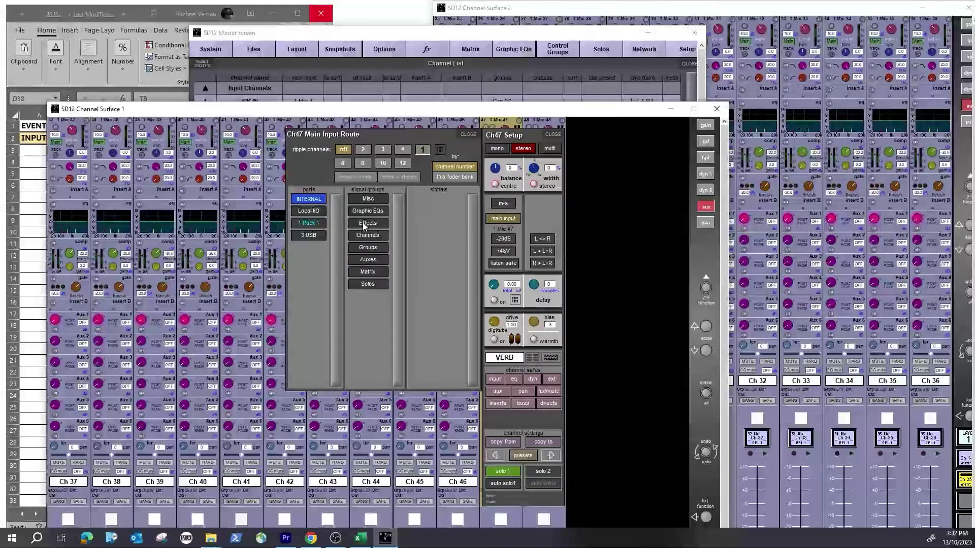
{"action": "left_click", "coordinate": [363, 223]}
{"action": "left_click", "coordinate": [437, 199]}
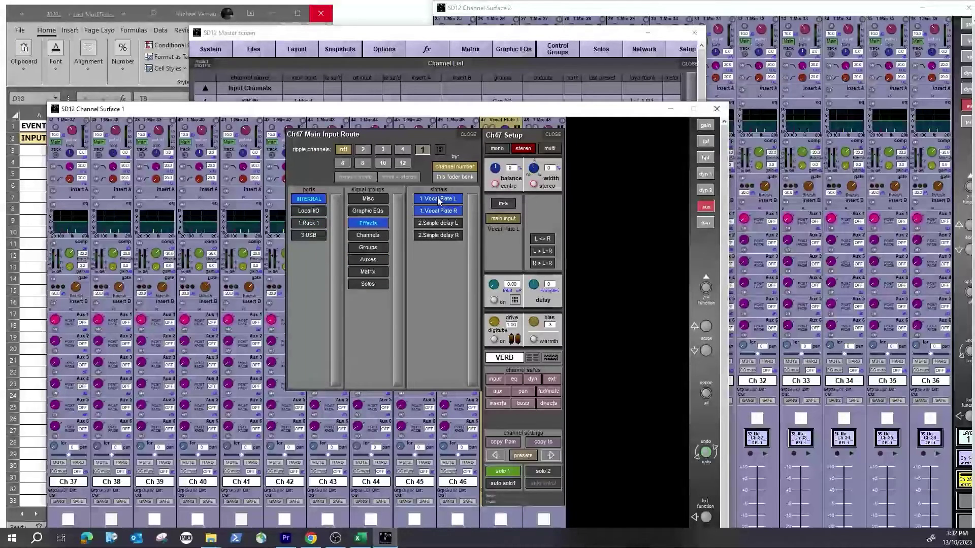
{"action": "left_click", "coordinate": [468, 134]}
{"action": "left_click", "coordinate": [553, 134]}
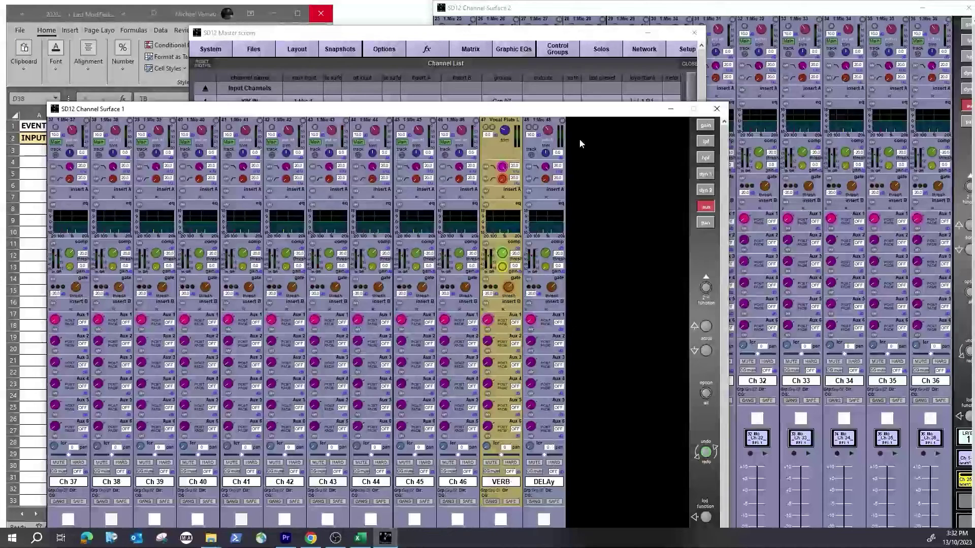
- Route DELAy's main input from the internal effects signals Simple delay L and R, and close its routing and setup
{"action": "left_click", "coordinate": [548, 128]}
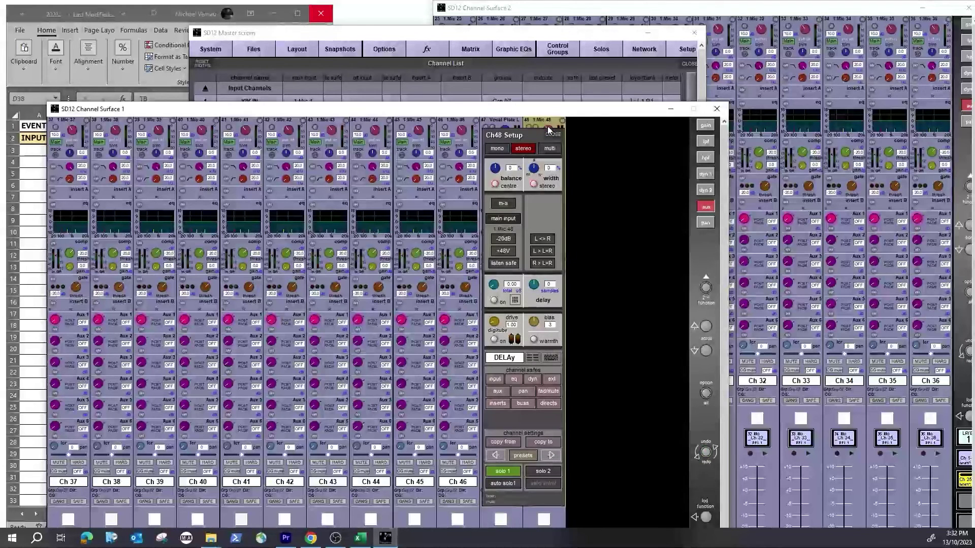
{"action": "left_click", "coordinate": [518, 218]}
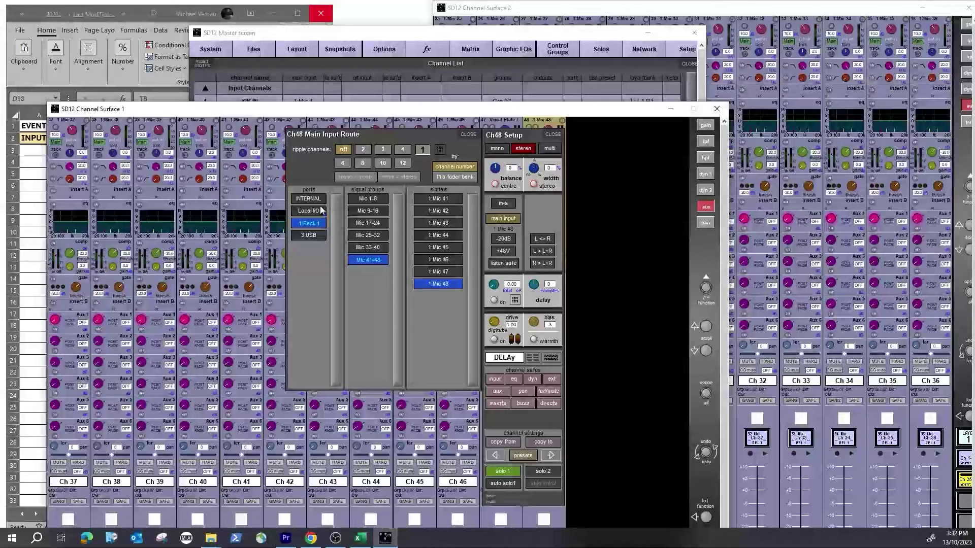
{"action": "left_click", "coordinate": [308, 198]}
{"action": "left_click", "coordinate": [368, 223]}
{"action": "left_click", "coordinate": [436, 223]}
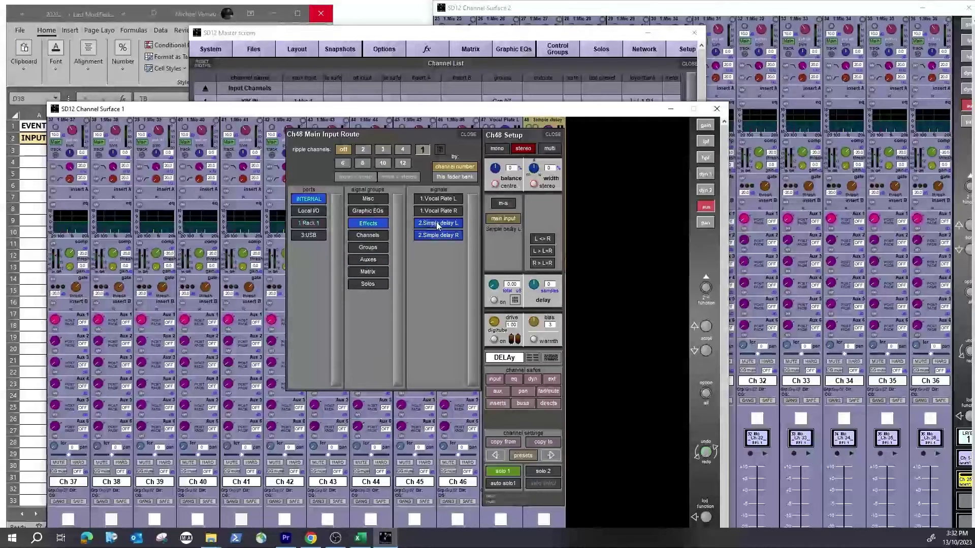
{"action": "left_click", "coordinate": [471, 134]}
{"action": "left_click", "coordinate": [553, 134]}
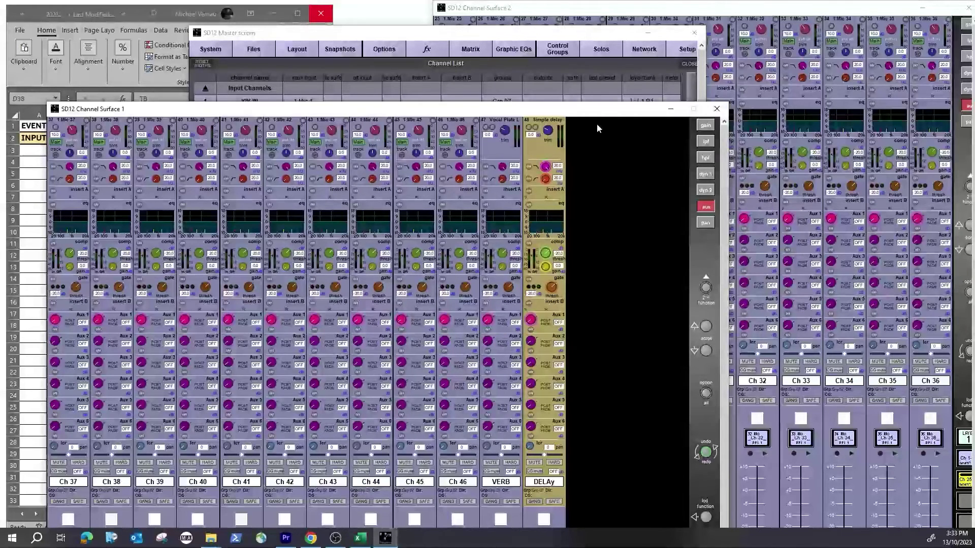
- Switch both surfaces to layer 2, showing the groups on Channel Surface 1 and Aux 1 to 12 on Channel Surface 2
{"action": "double_click", "coordinate": [596, 104]}
{"action": "left_click", "coordinate": [681, 436]}
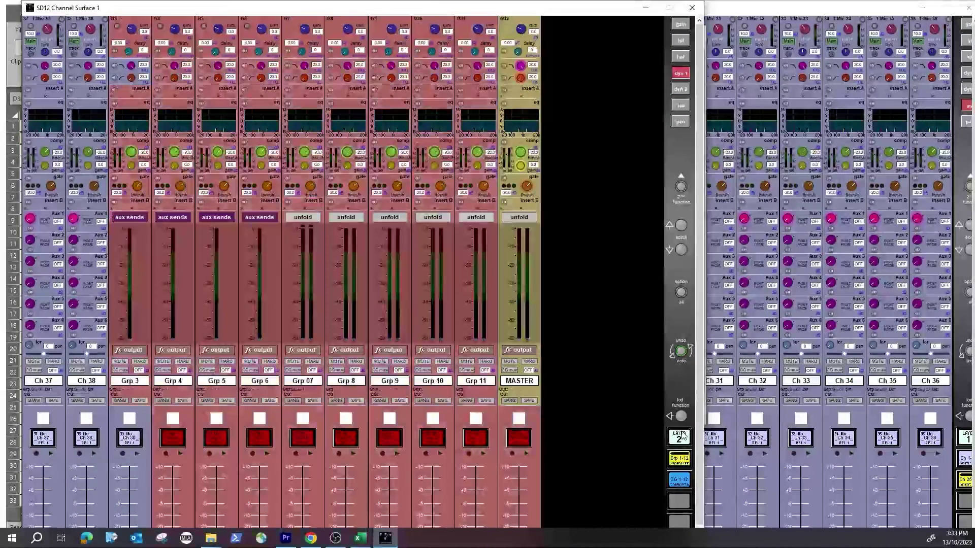
{"action": "left_click", "coordinate": [770, 10]}
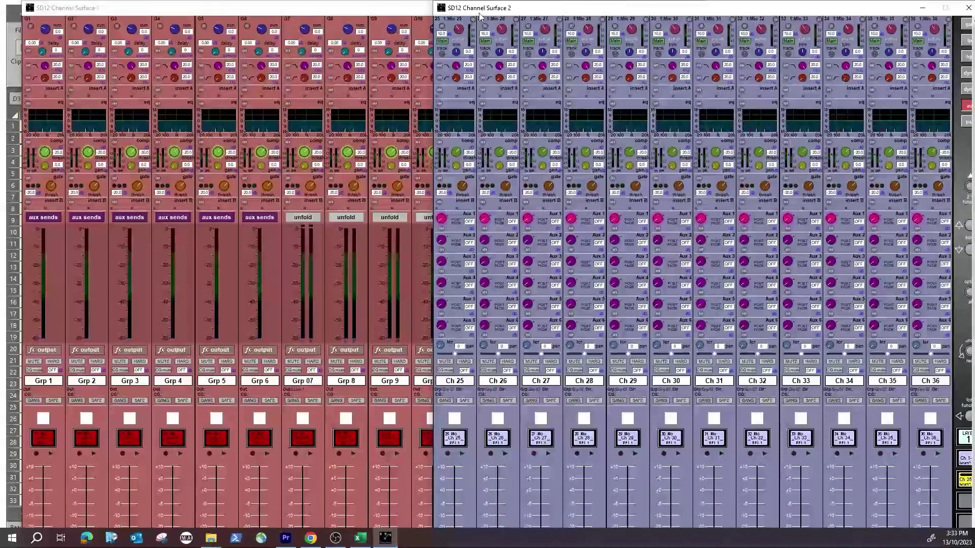
{"action": "left_click_drag", "start_coordinate": [480, 14], "coordinate": [221, 13]}
{"action": "left_click", "coordinate": [708, 443]}
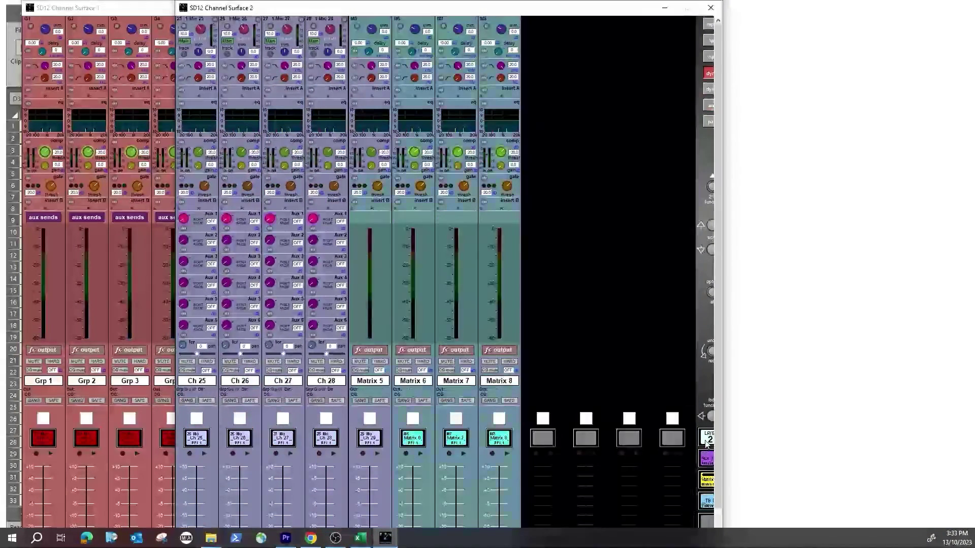
{"action": "left_click", "coordinate": [706, 459]}
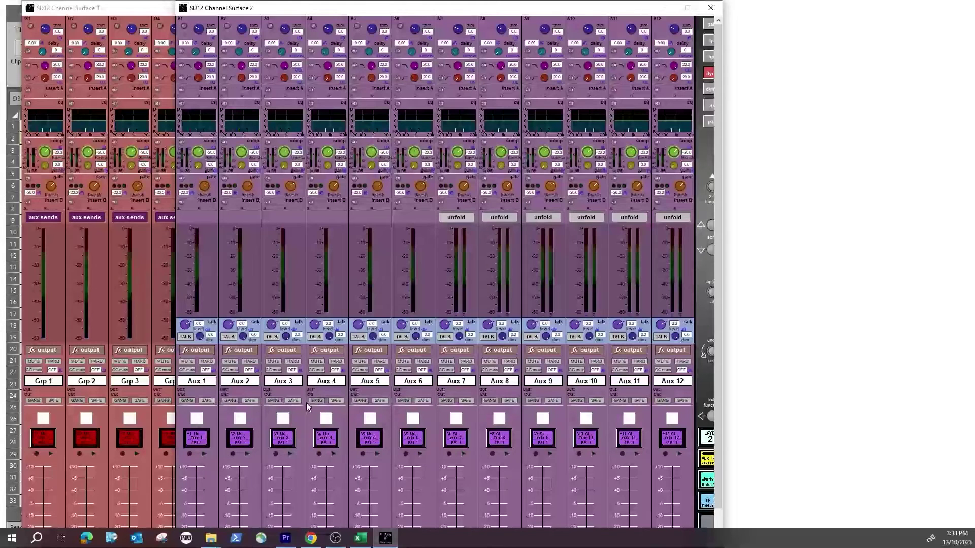
- Name Aux 1 VERB SND and Aux 2 DEL SND, and close the aux outputs settings
{"action": "left_click", "coordinate": [191, 389]}
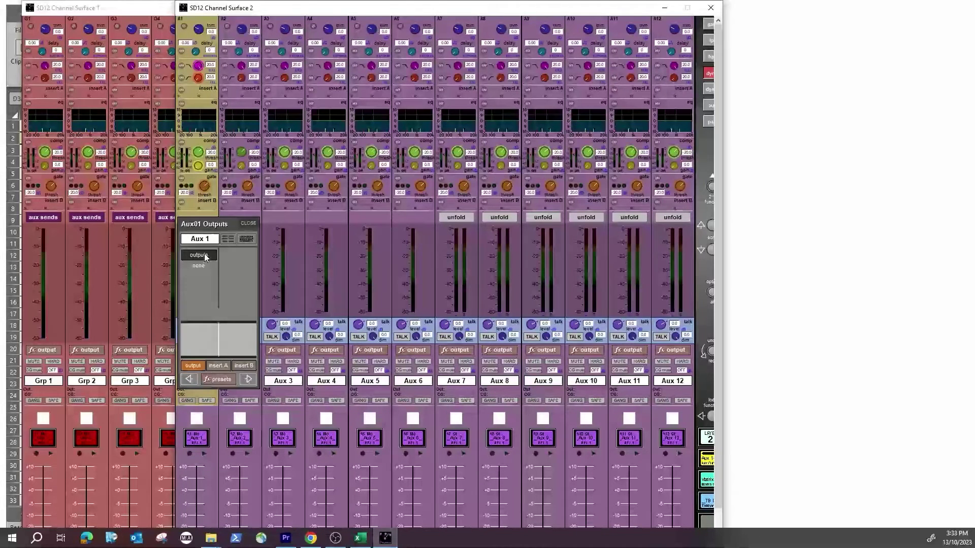
{"action": "left_click", "coordinate": [209, 240]}
{"action": "type", "text": "VERB SND"}
{"action": "key", "text": "Return"}
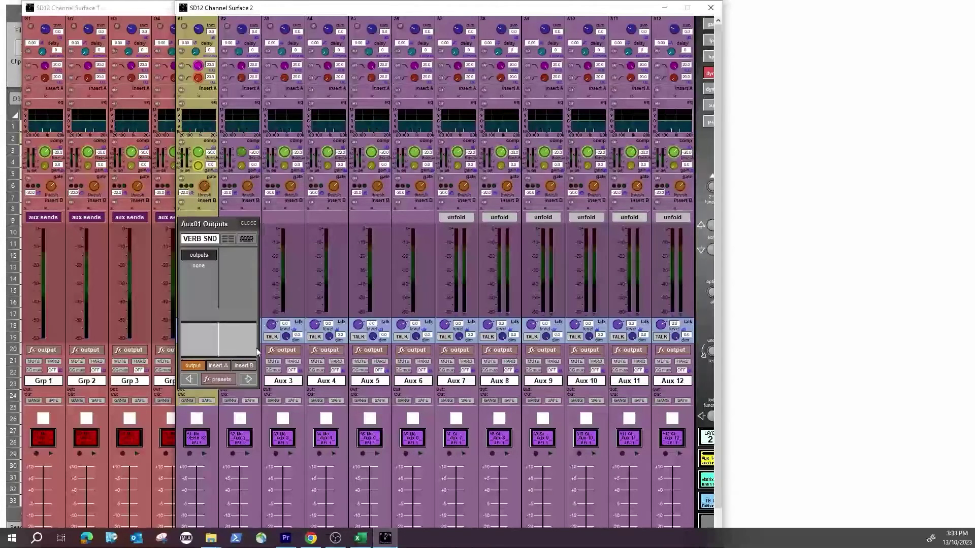
{"action": "left_click", "coordinate": [249, 380]}
{"action": "left_click", "coordinate": [247, 239]}
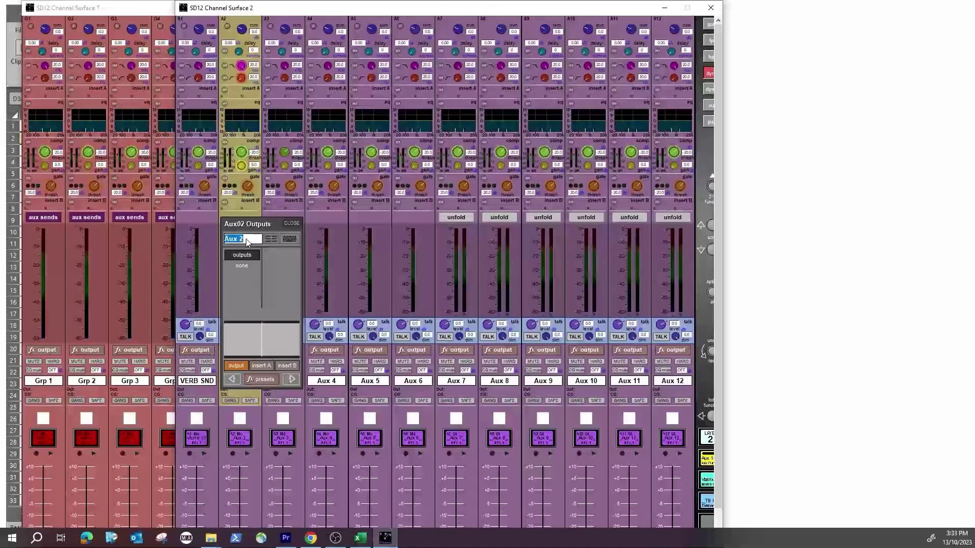
{"action": "type", "text": "DEL SND"}
{"action": "key", "text": "Return"}
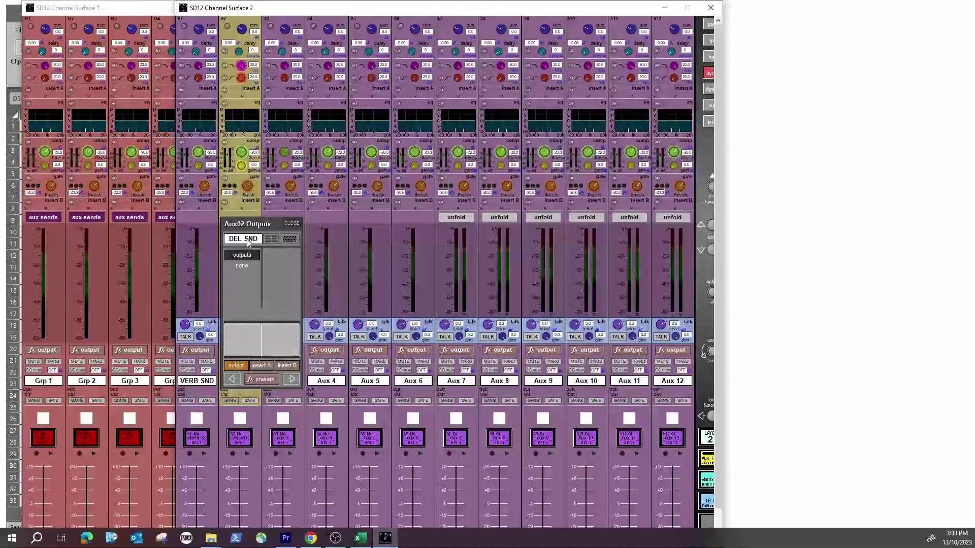
{"action": "left_click", "coordinate": [293, 224]}
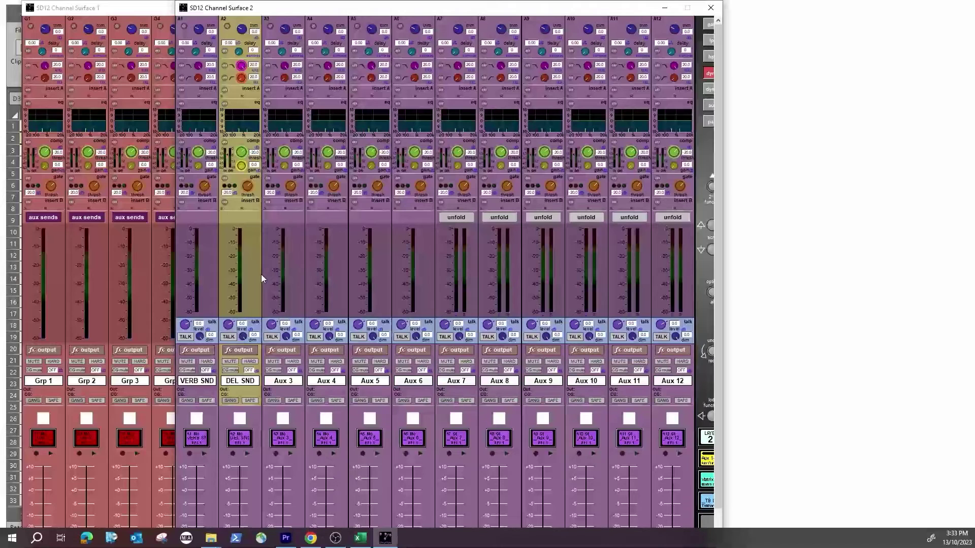
- Route the VERB SND aux output to the internal effects signal Vocal Plate L, and close its routing and outputs settings
{"action": "left_click", "coordinate": [204, 392]}
{"action": "left_click", "coordinate": [205, 392]}
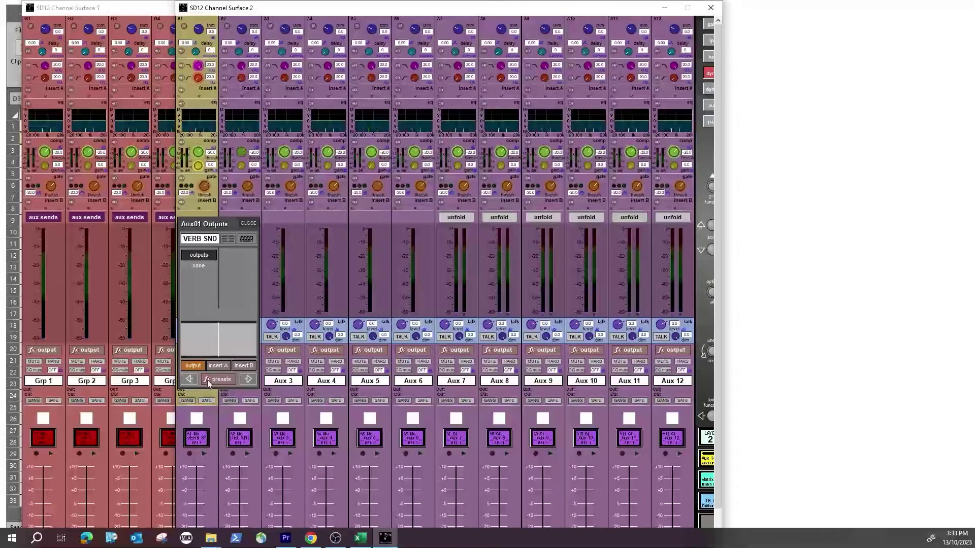
{"action": "left_click", "coordinate": [203, 255]}
{"action": "left_click", "coordinate": [283, 197]}
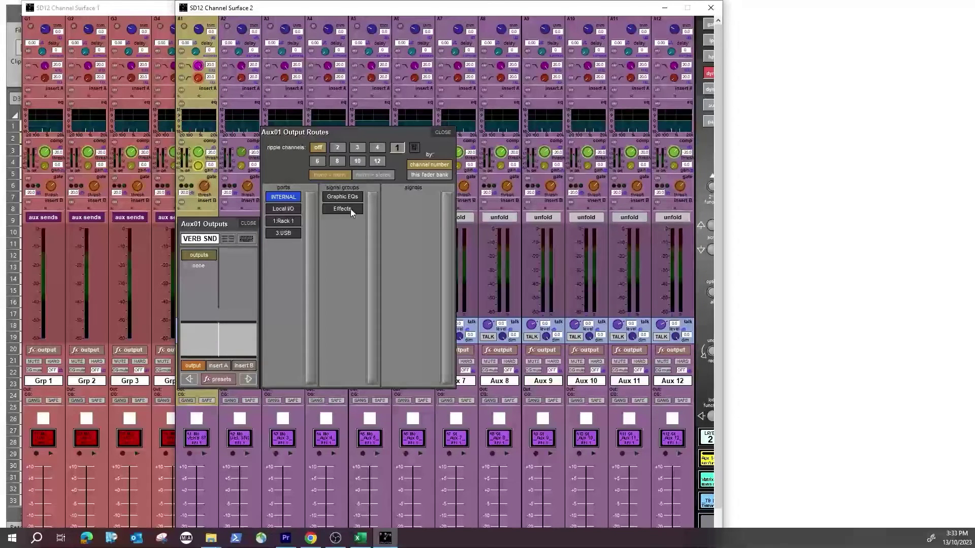
{"action": "left_click", "coordinate": [351, 210]}
{"action": "left_click", "coordinate": [414, 197]}
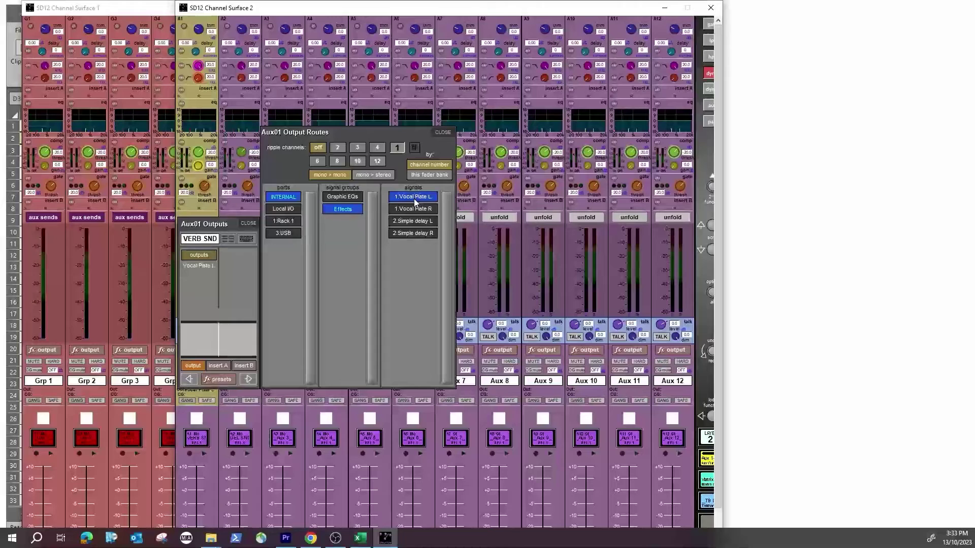
{"action": "left_click", "coordinate": [441, 131]}
{"action": "left_click", "coordinate": [250, 223]}
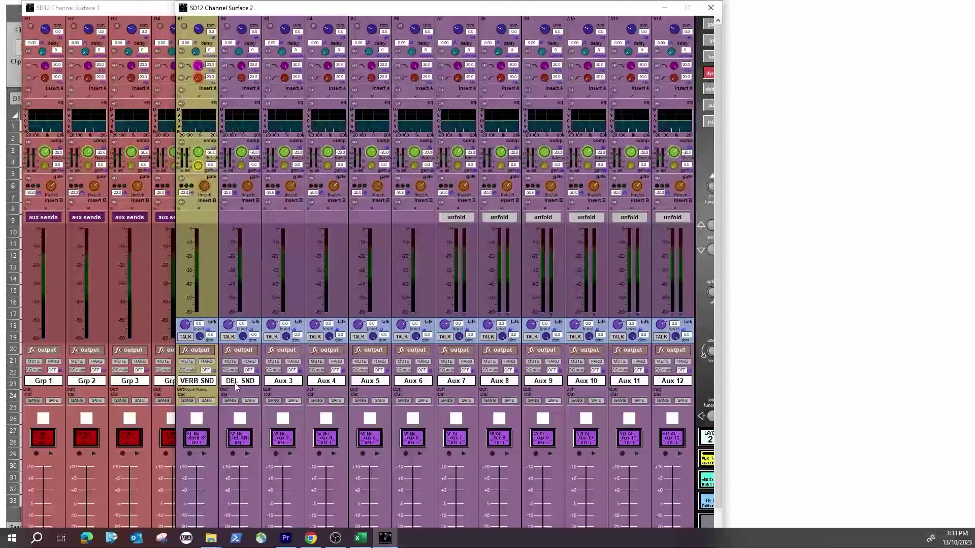
- Route the DEL SND aux output to the internal effects signal Simple delay L, and close its routing and outputs settings
{"action": "left_click", "coordinate": [241, 382]}
{"action": "left_click", "coordinate": [241, 383]}
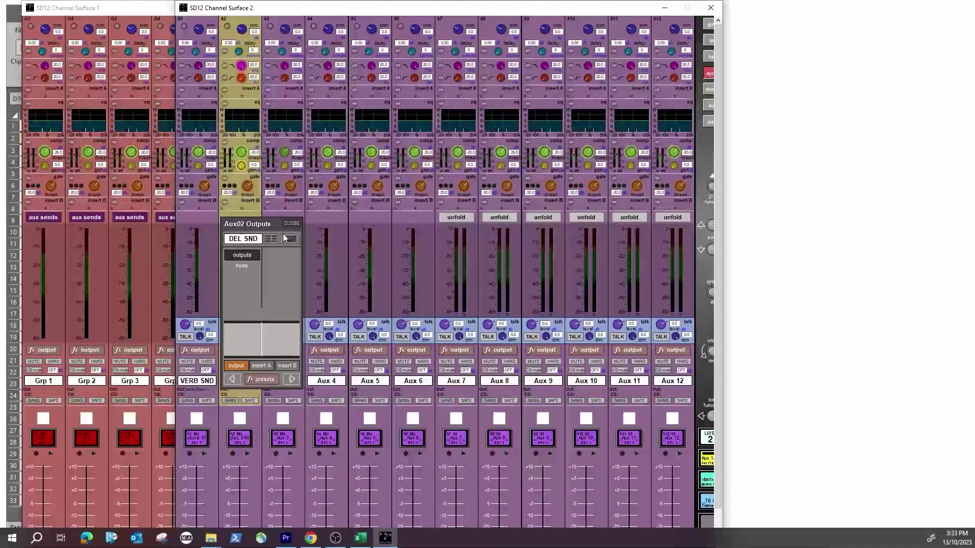
{"action": "left_click", "coordinate": [243, 256]}
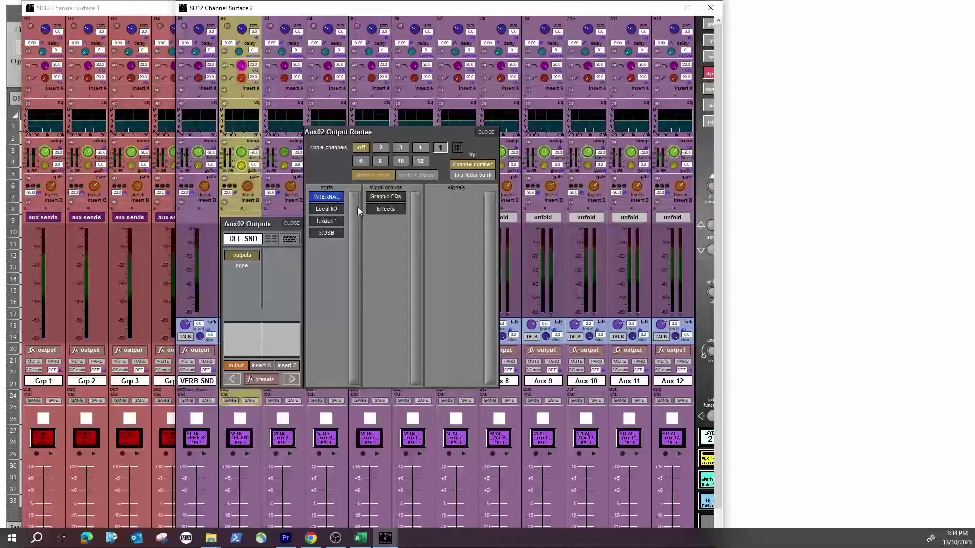
{"action": "left_click", "coordinate": [383, 209]}
{"action": "left_click", "coordinate": [443, 222]}
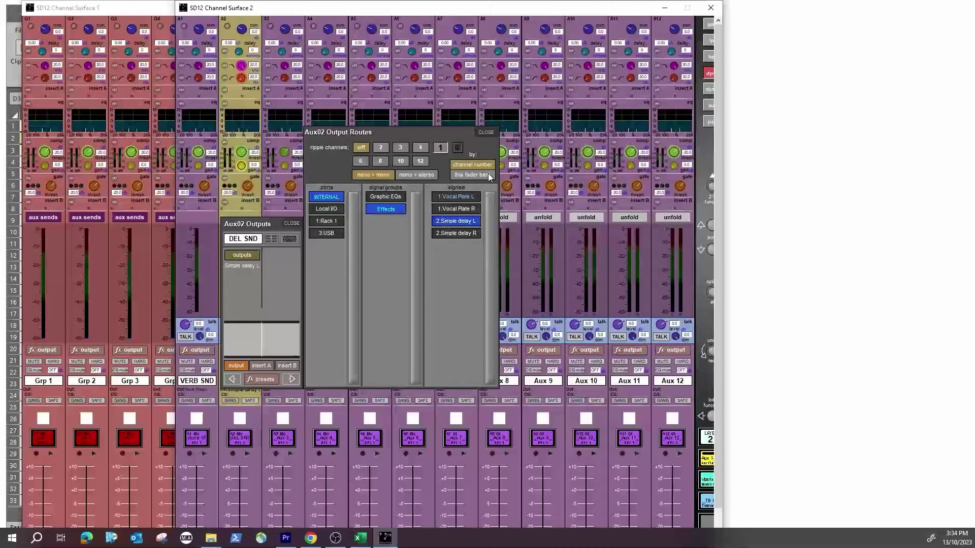
{"action": "left_click", "coordinate": [486, 133]}
{"action": "left_click", "coordinate": [292, 223]}
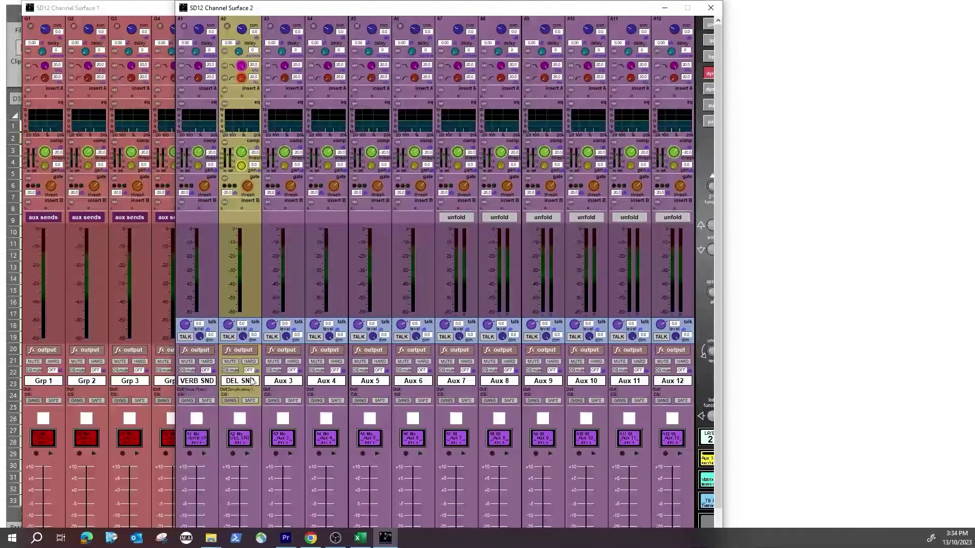
- Switch Channel Surface 2 to the layer 1 input channels and turn on Ch 25's send to VERB SND
{"action": "left_click", "coordinate": [709, 437]}
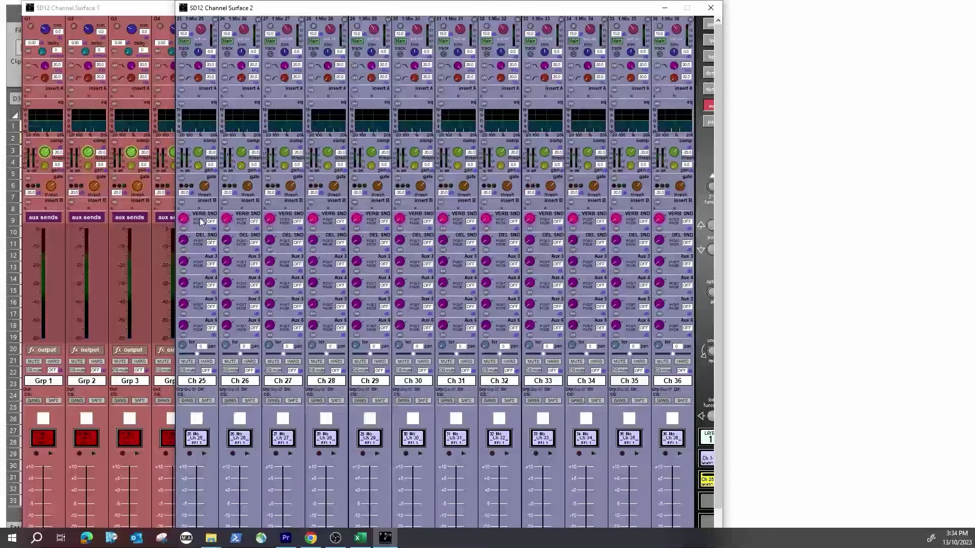
{"action": "left_click", "coordinate": [183, 228]}
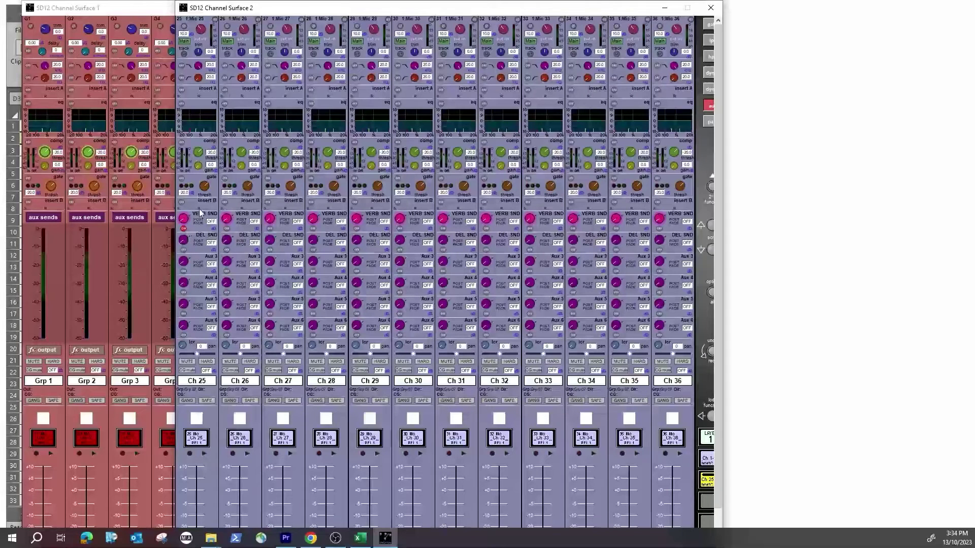
- Switch Channel Surface 1 to the Ch 13-24 bank of layer 1 and move its window to uncover the Master screen
{"action": "left_click", "coordinate": [665, 8]}
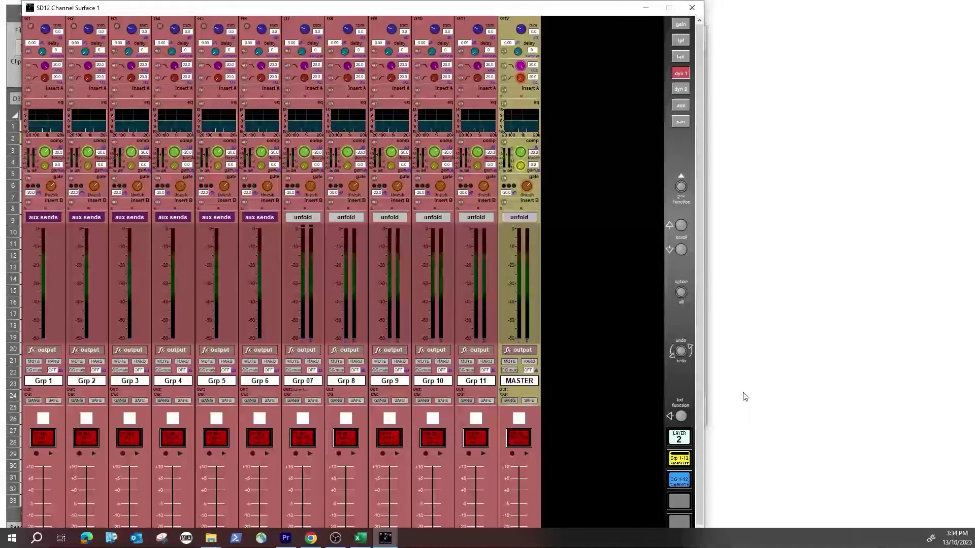
{"action": "left_click", "coordinate": [679, 437]}
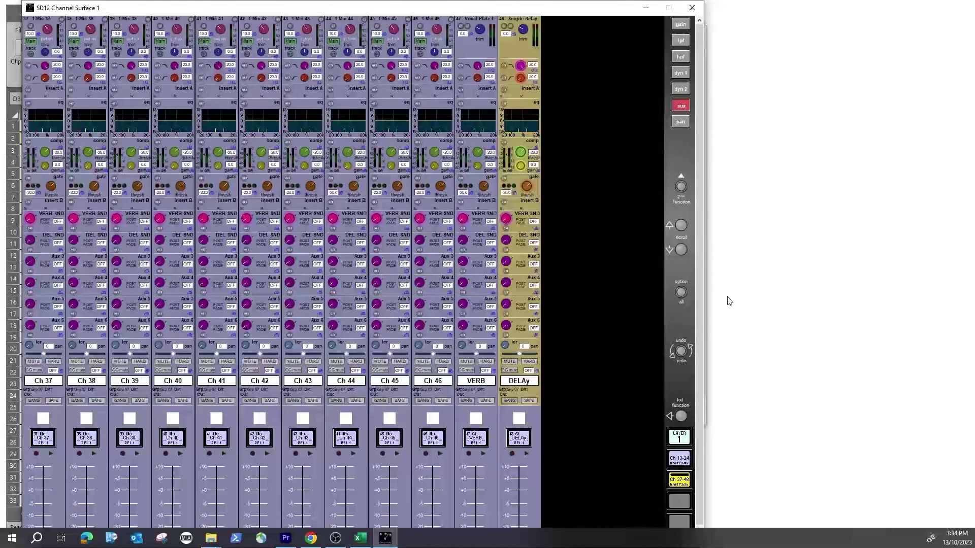
{"action": "left_click", "coordinate": [679, 459]}
{"action": "left_click_drag", "start_coordinate": [550, 9], "coordinate": [611, 67]}
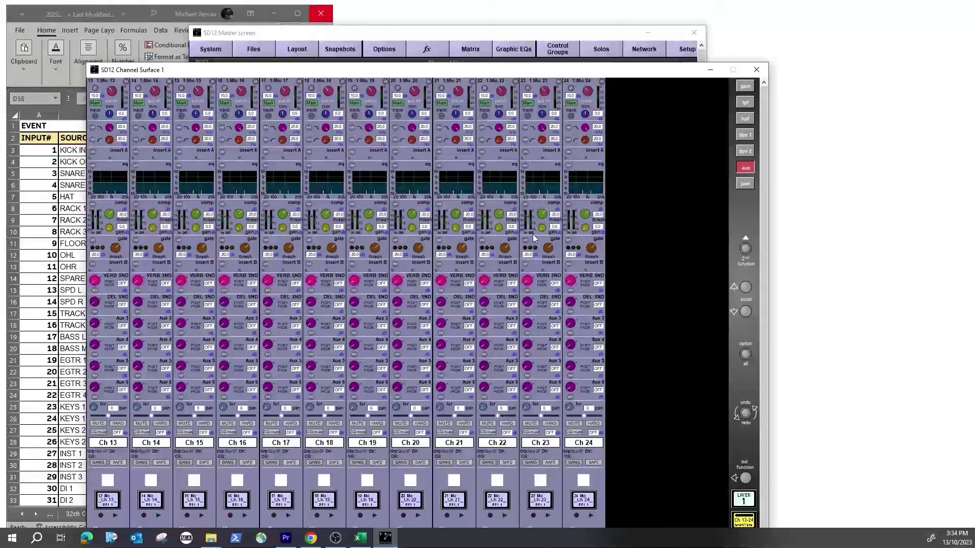
{"action": "left_click_drag", "start_coordinate": [317, 74], "coordinate": [420, 13]}
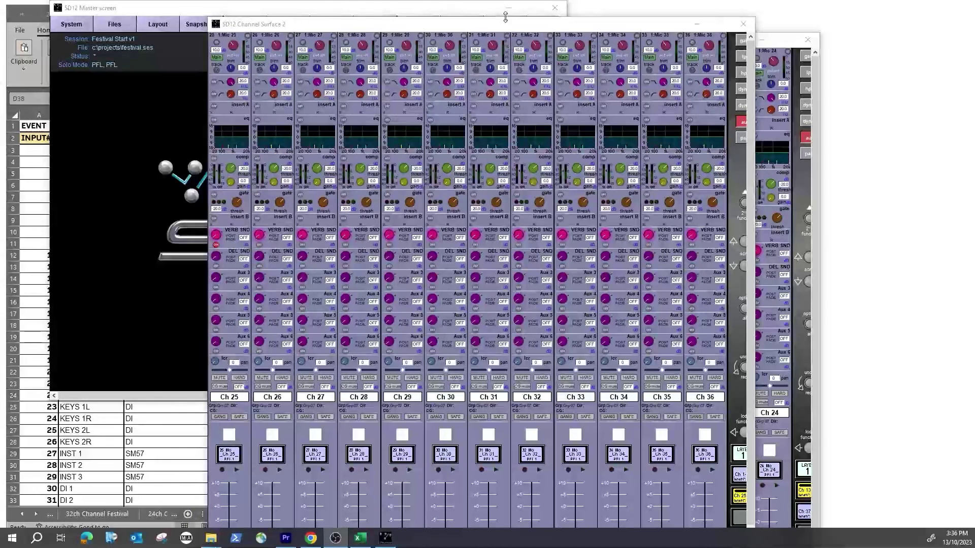
- Show Ch 1-12 on Channel Surface 2 and switch on the high-pass filter on all twelve channels, from KIK IN to 1:Mic 12
{"action": "left_click", "coordinate": [740, 476]}
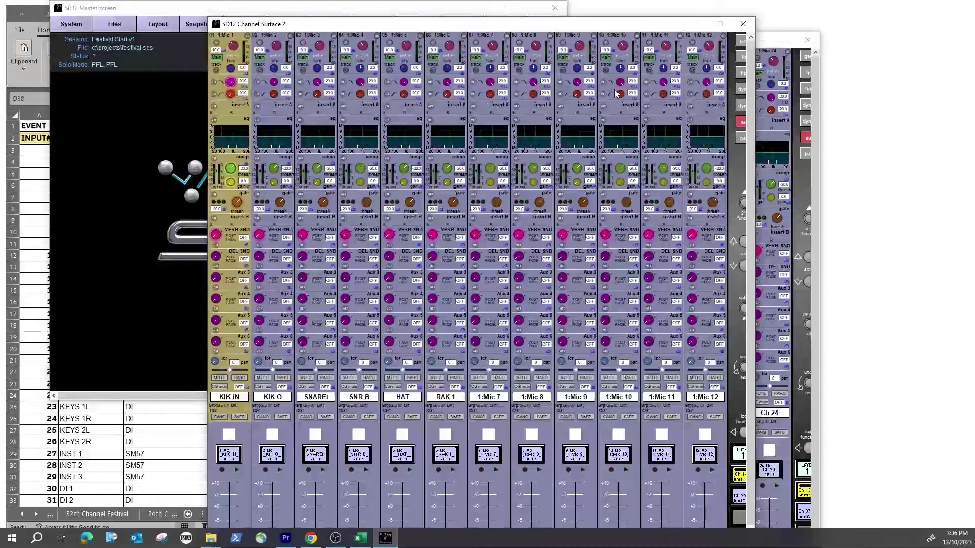
{"action": "left_click", "coordinate": [215, 94]}
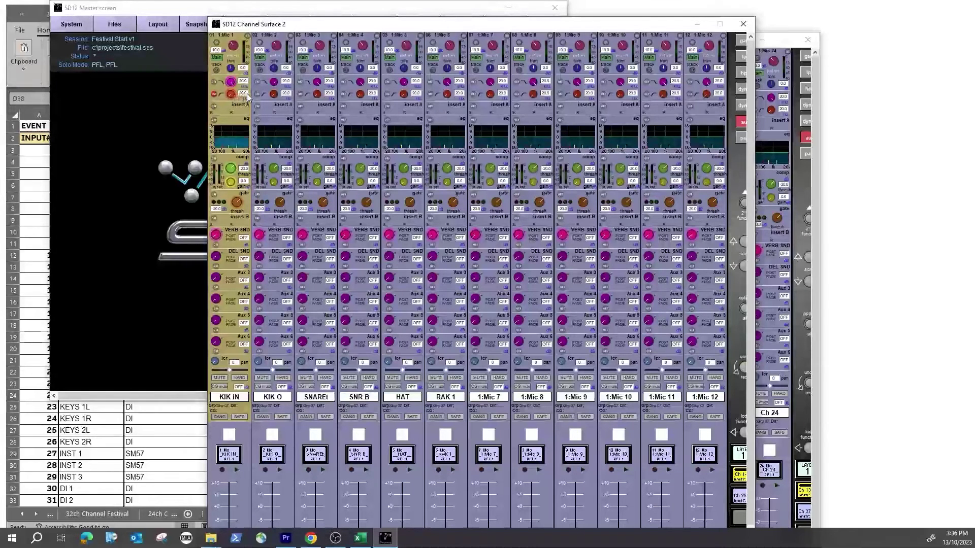
{"action": "left_click", "coordinate": [257, 94]}
{"action": "left_click", "coordinate": [301, 94]}
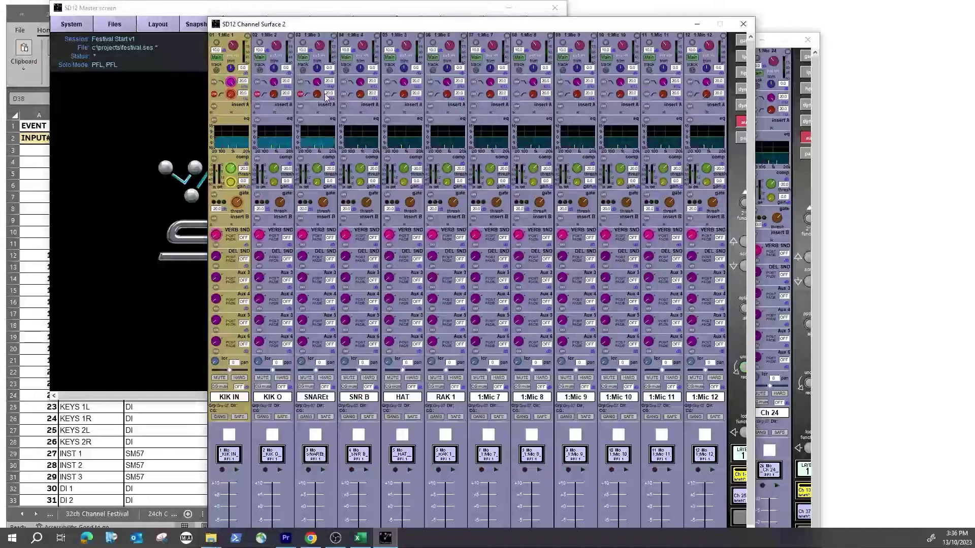
{"action": "left_click", "coordinate": [343, 94]}
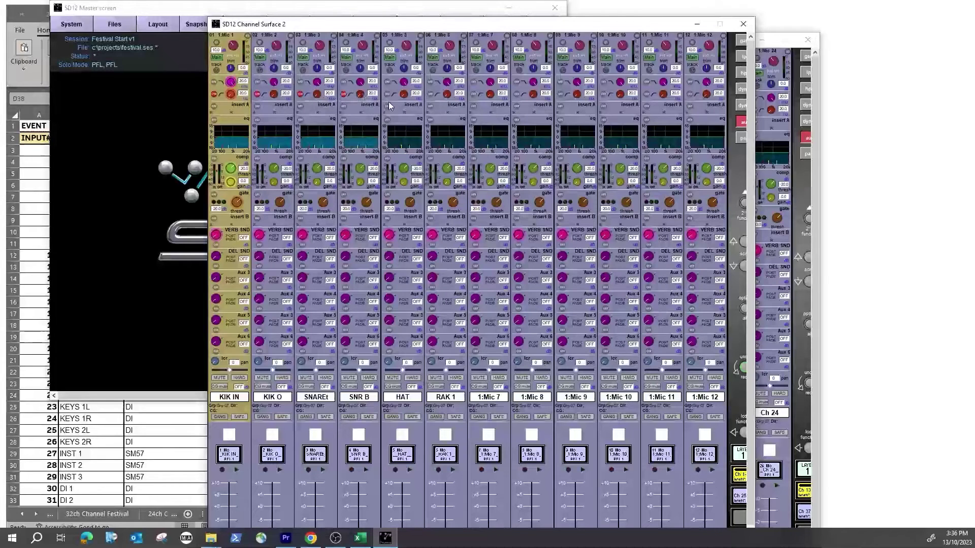
{"action": "left_click", "coordinate": [388, 95]}
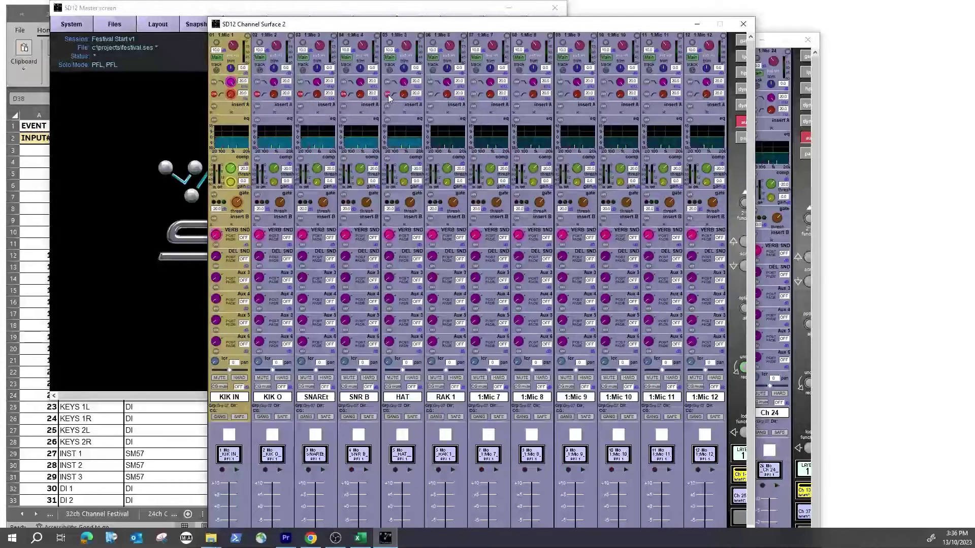
{"action": "left_click", "coordinate": [429, 94]}
{"action": "left_click", "coordinate": [474, 94]}
{"action": "left_click", "coordinate": [517, 94]}
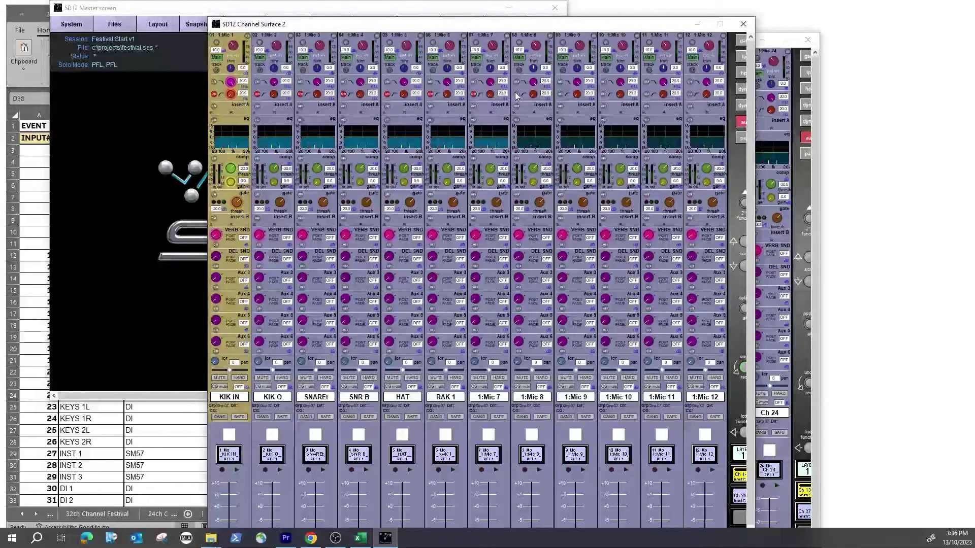
{"action": "left_click", "coordinate": [562, 94]}
{"action": "left_click", "coordinate": [604, 94]}
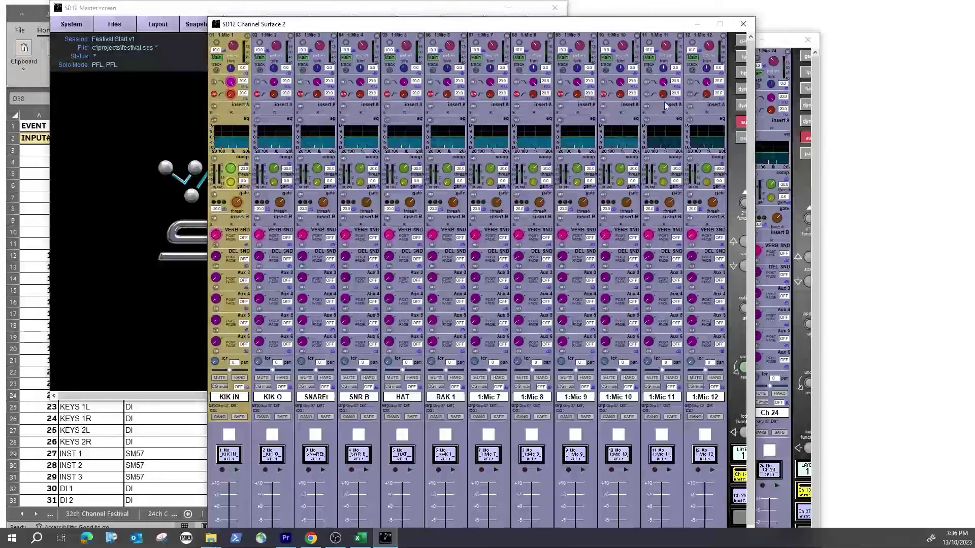
{"action": "left_click", "coordinate": [648, 94]}
{"action": "left_click", "coordinate": [691, 94]}
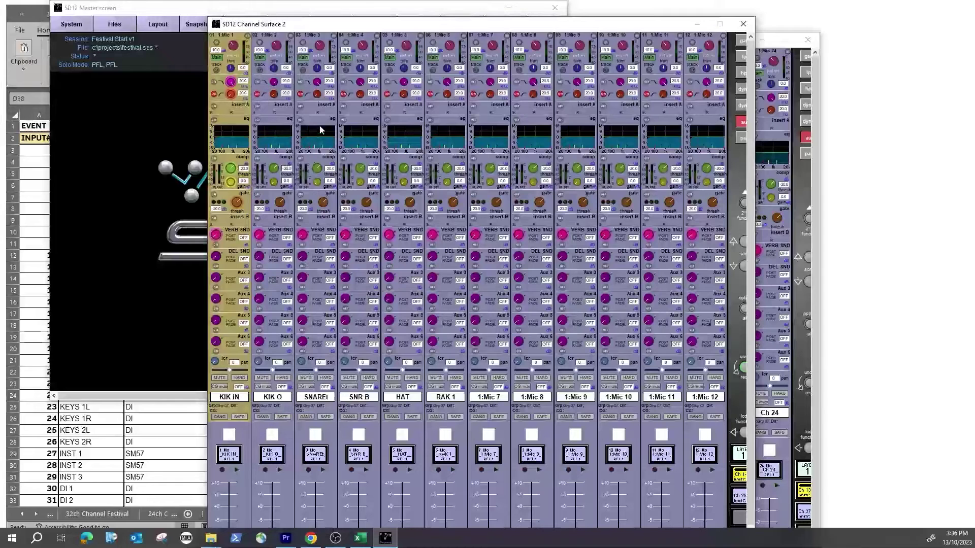
- Raise the high-pass filter frequencies of the SNAREt, SNR B and HAT channels
{"action": "left_click", "coordinate": [330, 92]}
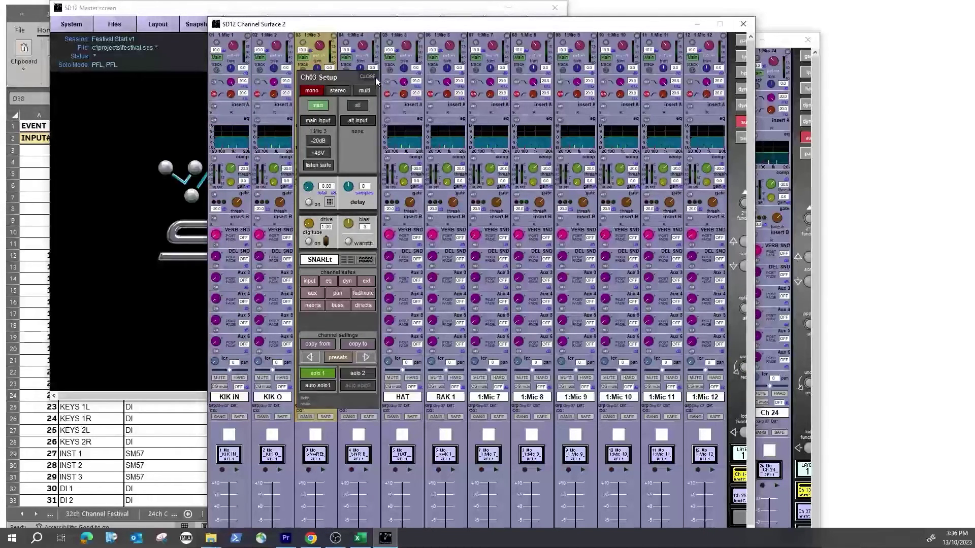
{"action": "left_click", "coordinate": [375, 77]}
{"action": "left_click_drag", "start_coordinate": [317, 94], "coordinate": [352, 99]}
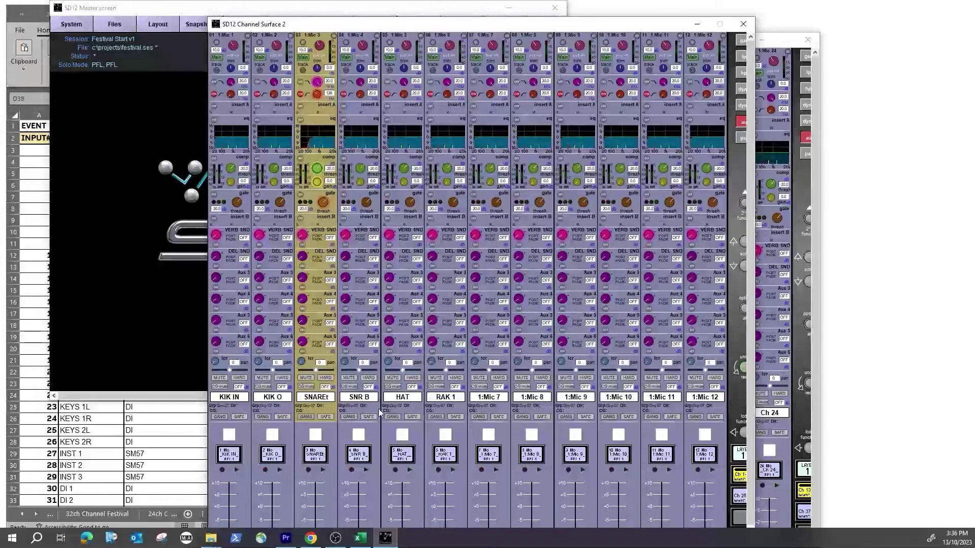
{"action": "left_click_drag", "start_coordinate": [361, 92], "coordinate": [382, 75]}
{"action": "left_click_drag", "start_coordinate": [412, 87], "coordinate": [430, 81]}
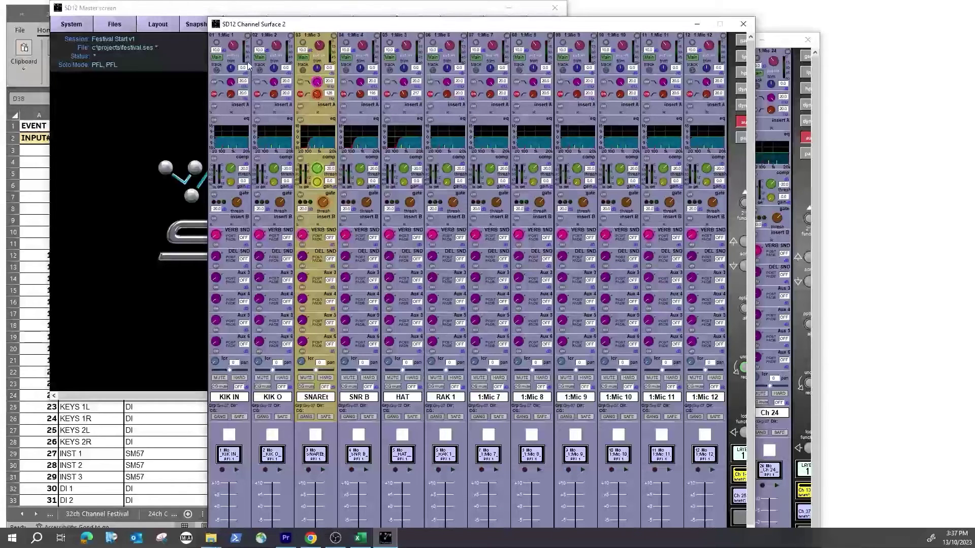
- Turn on +48V phantom power for the KIK IN and HAT channels, and close their channel setups
{"action": "left_click", "coordinate": [234, 50]}
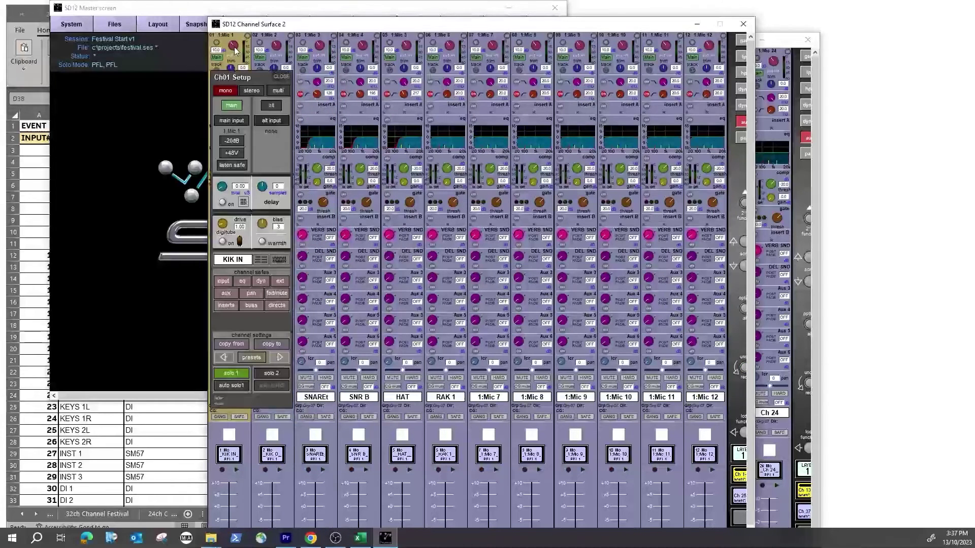
{"action": "left_click", "coordinate": [231, 153]}
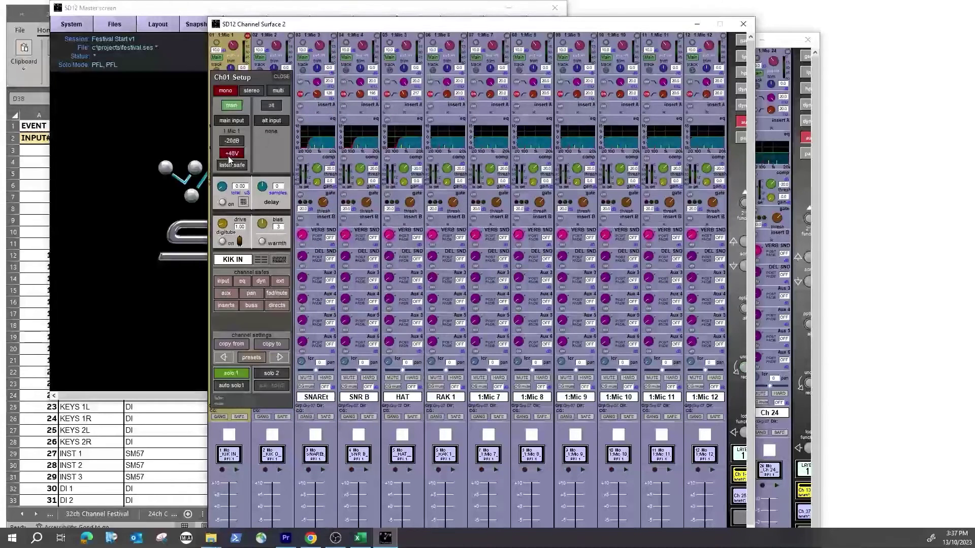
{"action": "left_click", "coordinate": [281, 75]}
{"action": "left_click", "coordinate": [234, 55]}
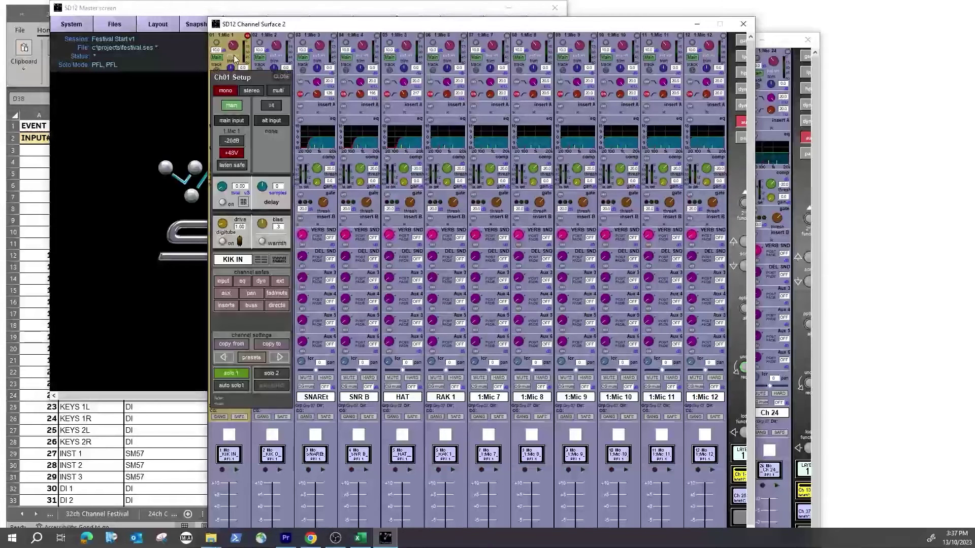
{"action": "left_click", "coordinate": [277, 77]}
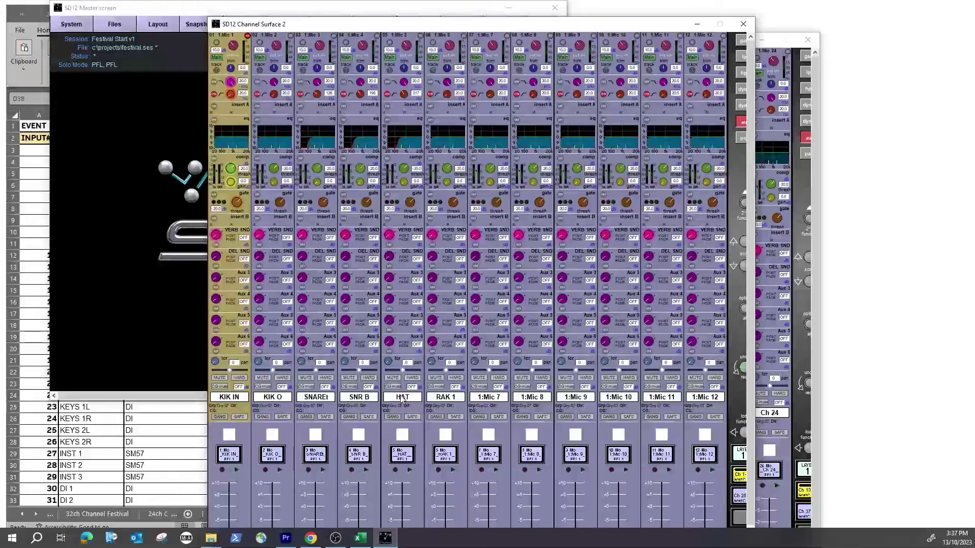
{"action": "left_click", "coordinate": [405, 46]}
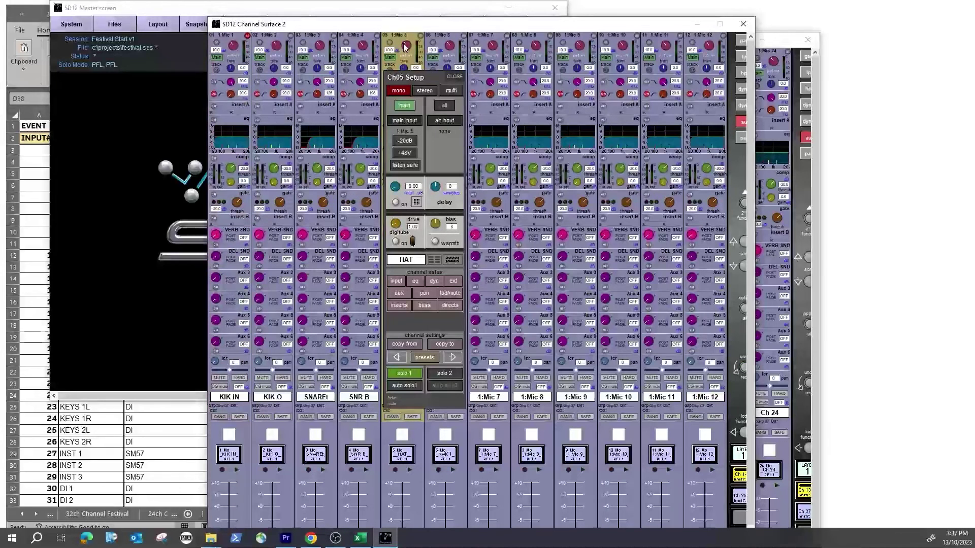
{"action": "left_click", "coordinate": [411, 154]}
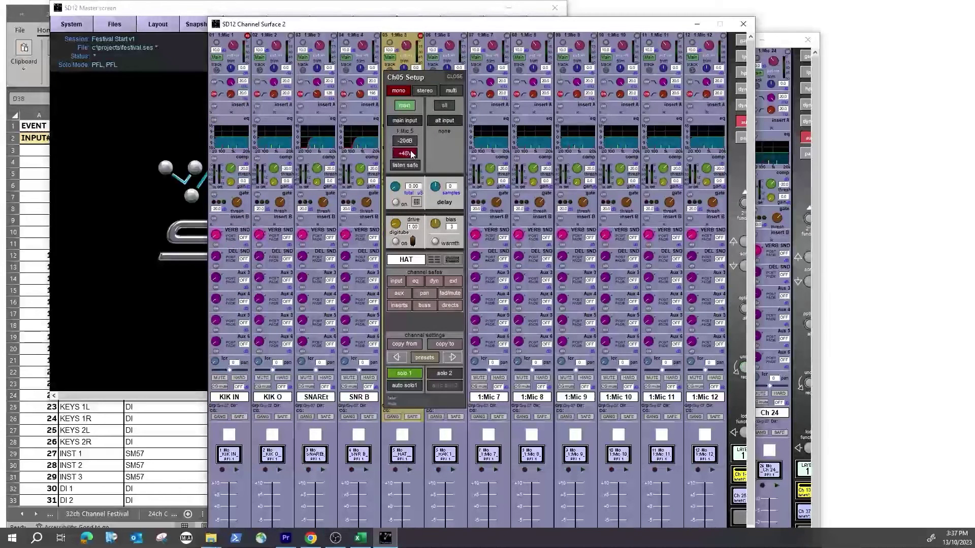
{"action": "left_click", "coordinate": [459, 76]}
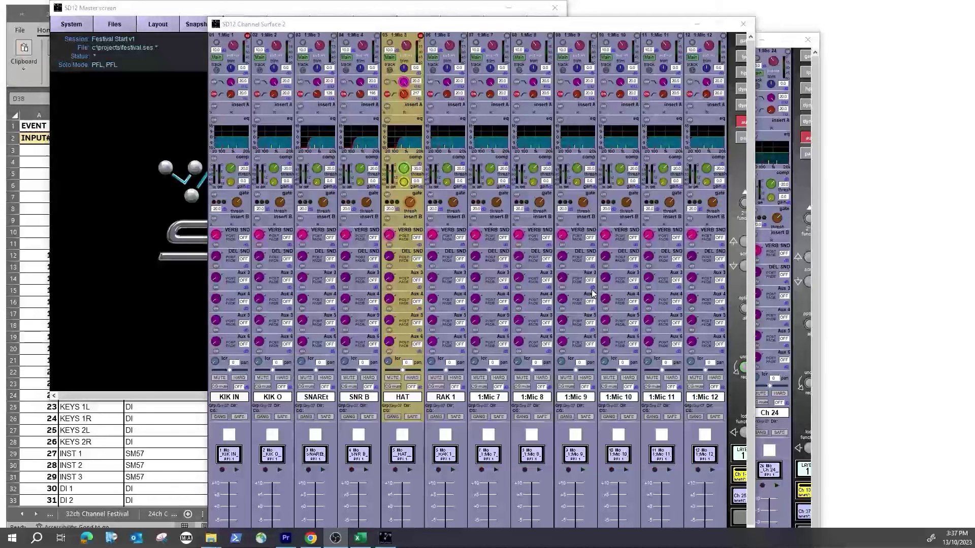
- Save the session to its existing file, festival.ses, and dismiss the save notice
{"action": "left_click", "coordinate": [119, 28]}
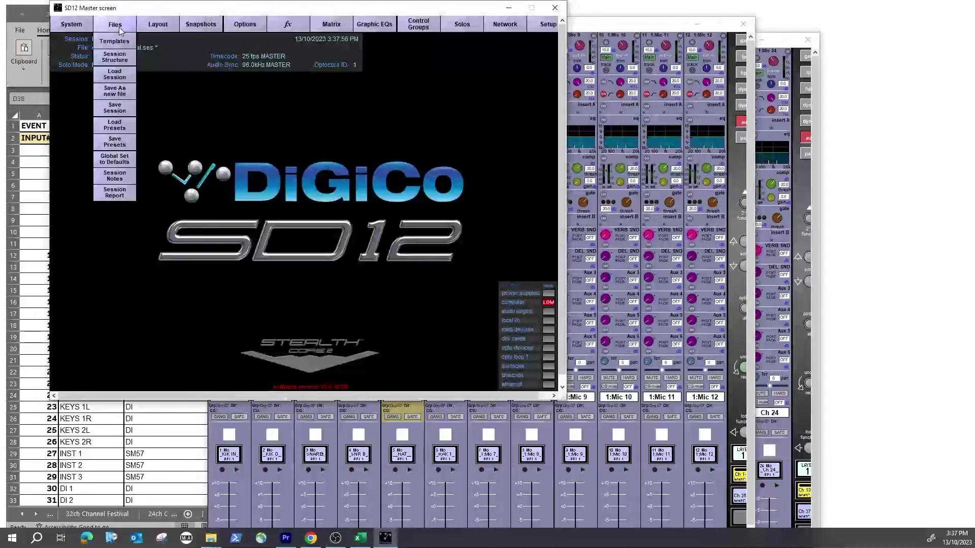
{"action": "left_click", "coordinate": [116, 108]}
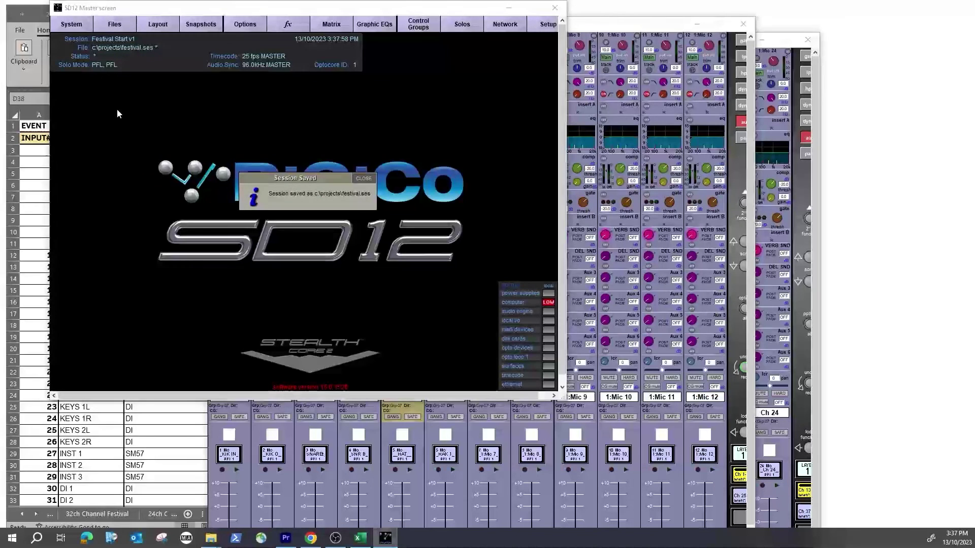
{"action": "left_click", "coordinate": [364, 178]}
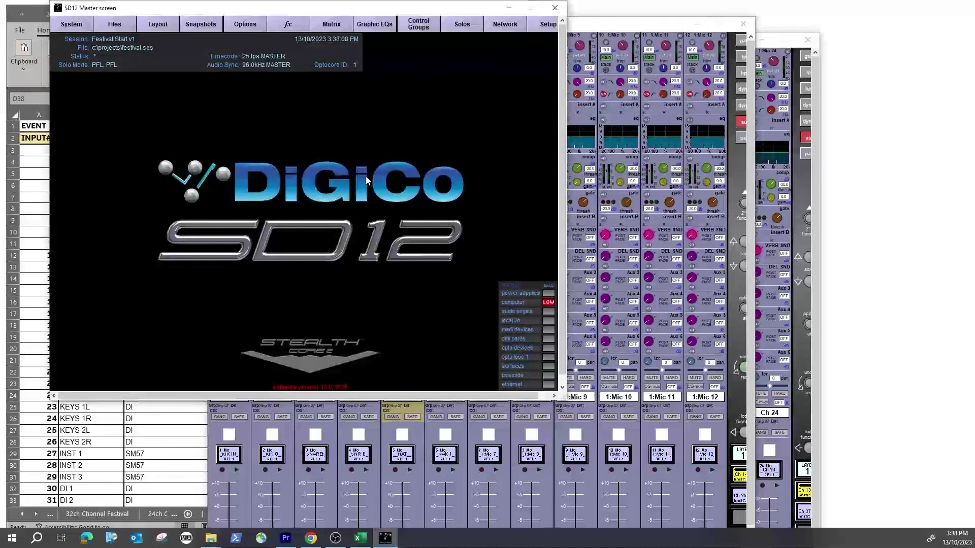
- Show the removable drive as a location for saving the session as a new file, and close SD12 and the Excel input list
{"action": "left_click", "coordinate": [115, 23]}
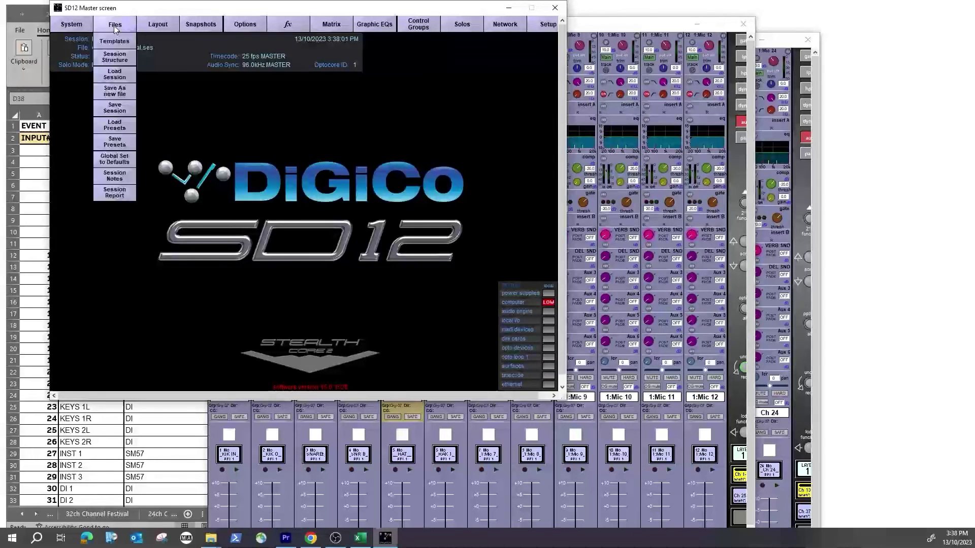
{"action": "left_click", "coordinate": [124, 88]}
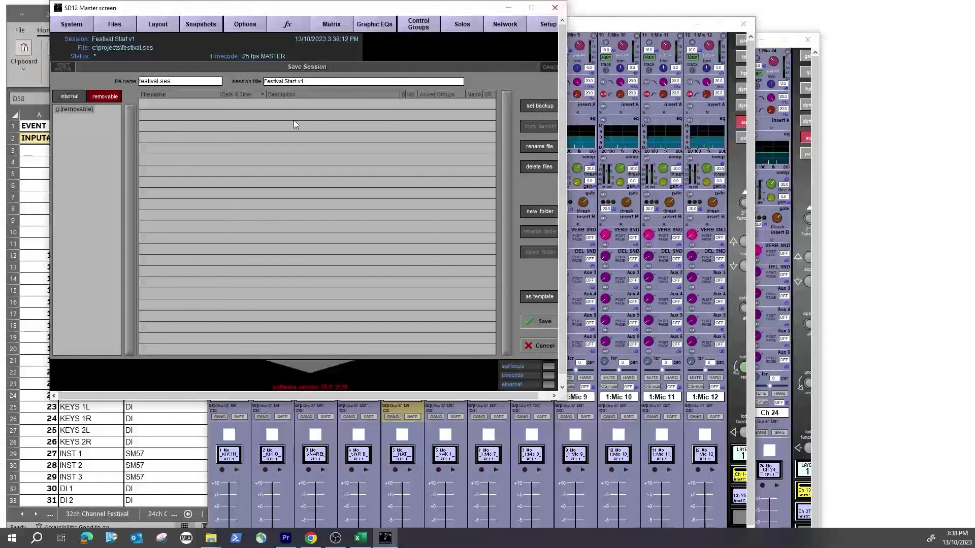
{"action": "left_click", "coordinate": [555, 8]}
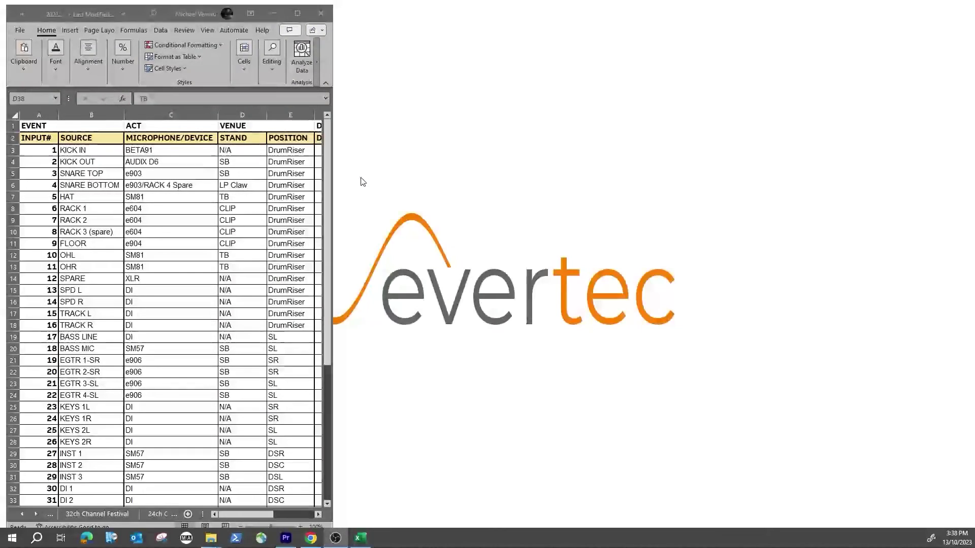
{"action": "left_click", "coordinate": [320, 13]}
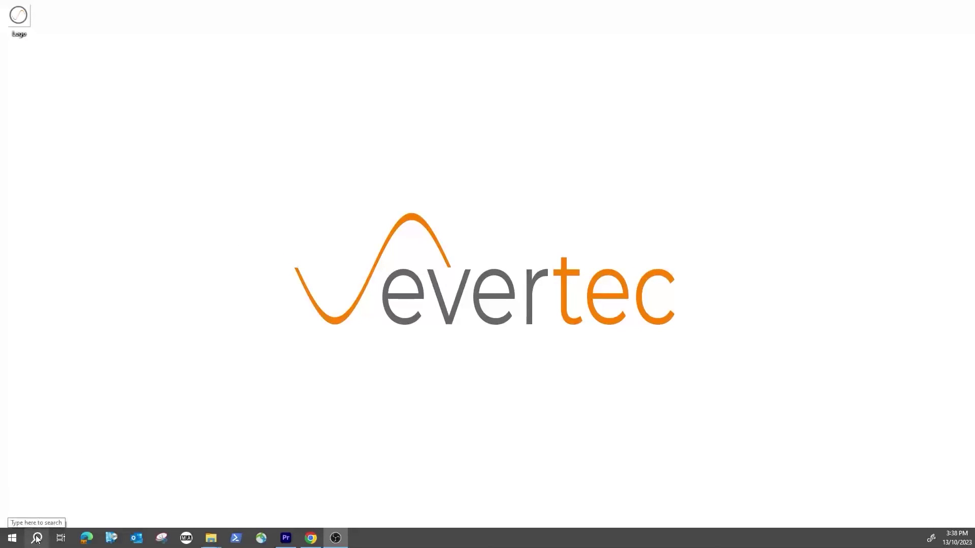
- Search the computer for sd12, relaunch the SD12 software, and widen the Master screen window to show all its functions
{"action": "left_click", "coordinate": [12, 538]}
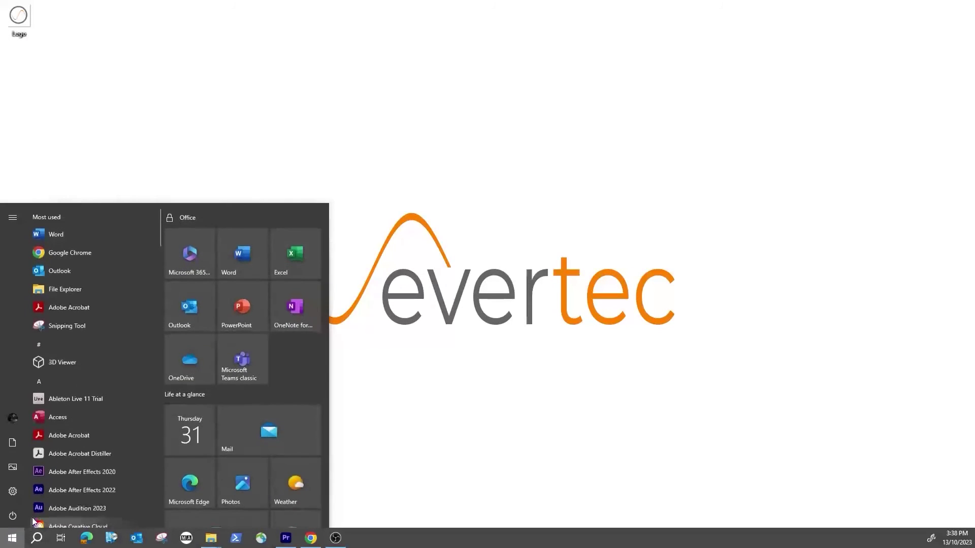
{"action": "left_click", "coordinate": [37, 538]}
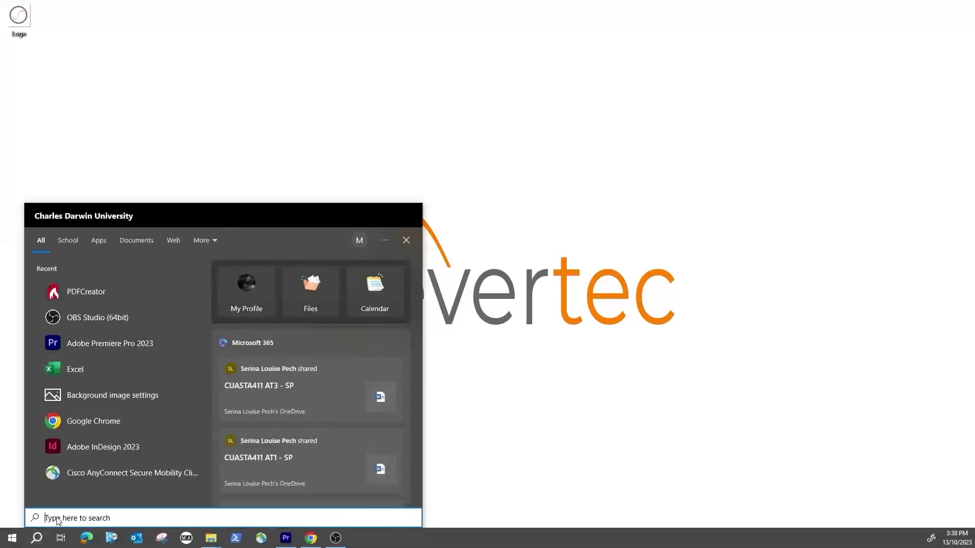
{"action": "type", "text": "sd12"}
{"action": "left_click", "coordinate": [80, 292]}
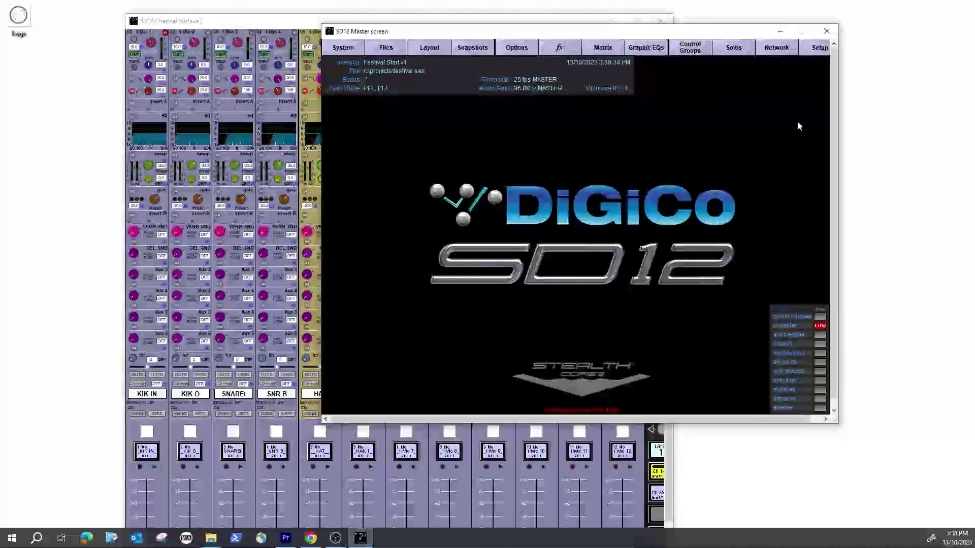
{"action": "left_click_drag", "start_coordinate": [837, 110], "coordinate": [931, 109]}
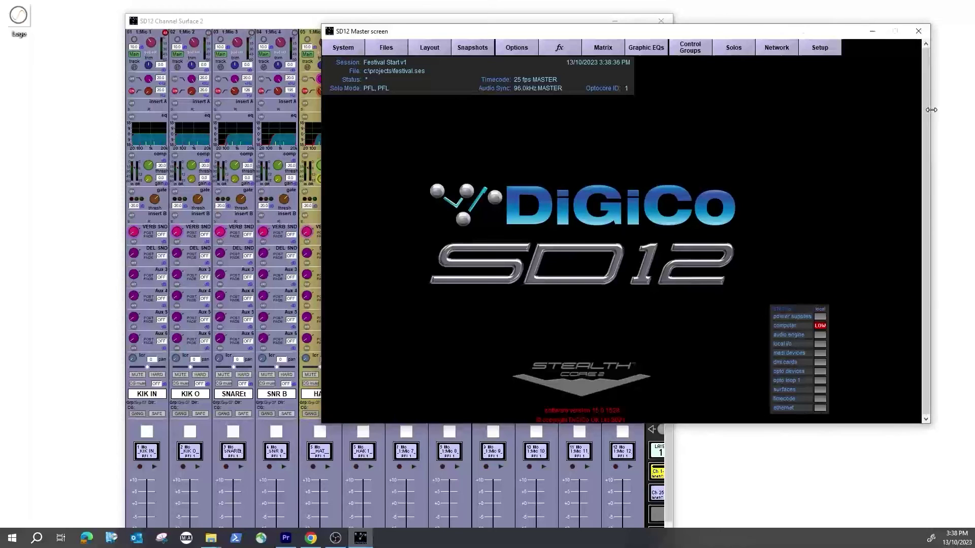
- View the Control Groups overview, close it, and display the Rack 1 port's sockets in the Audio I/O setup
{"action": "left_click", "coordinate": [687, 51]}
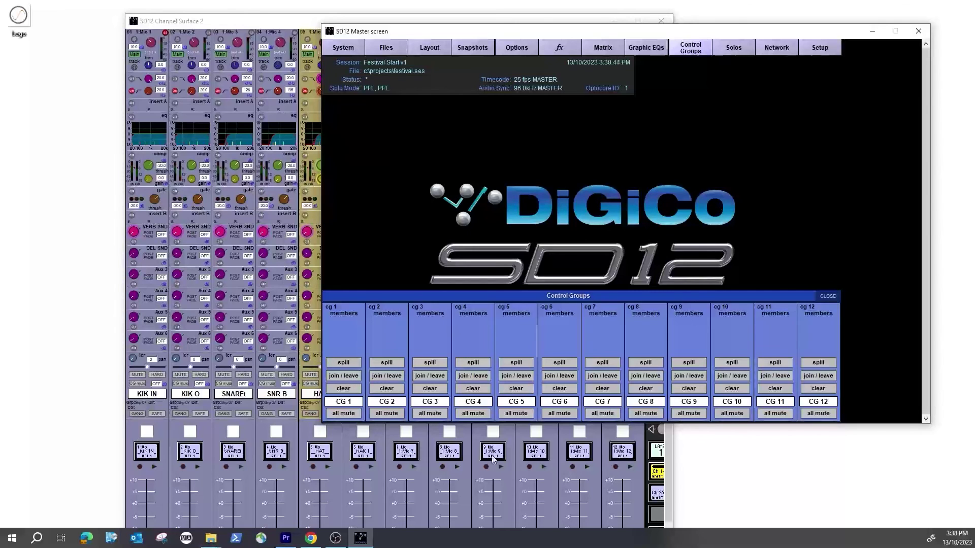
{"action": "left_click", "coordinate": [828, 297]}
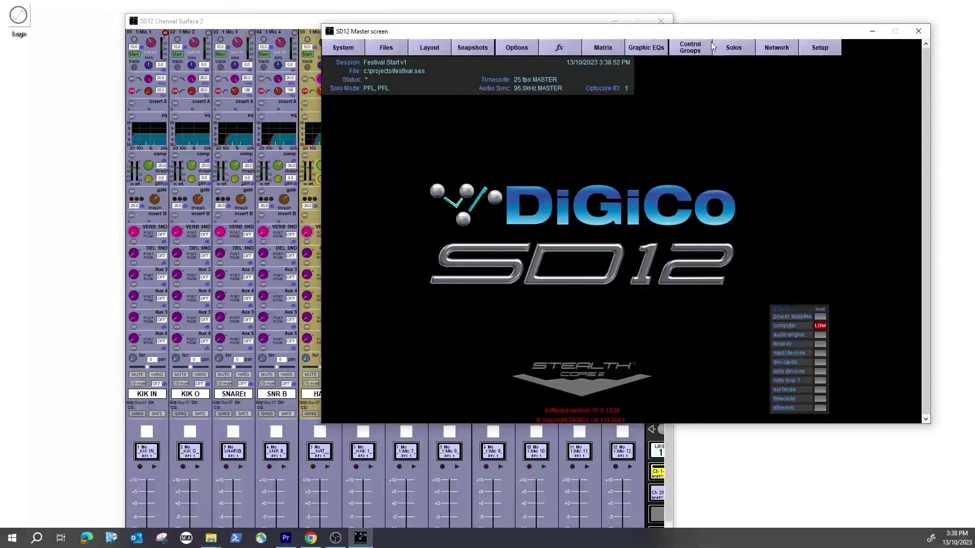
{"action": "left_click", "coordinate": [820, 48]}
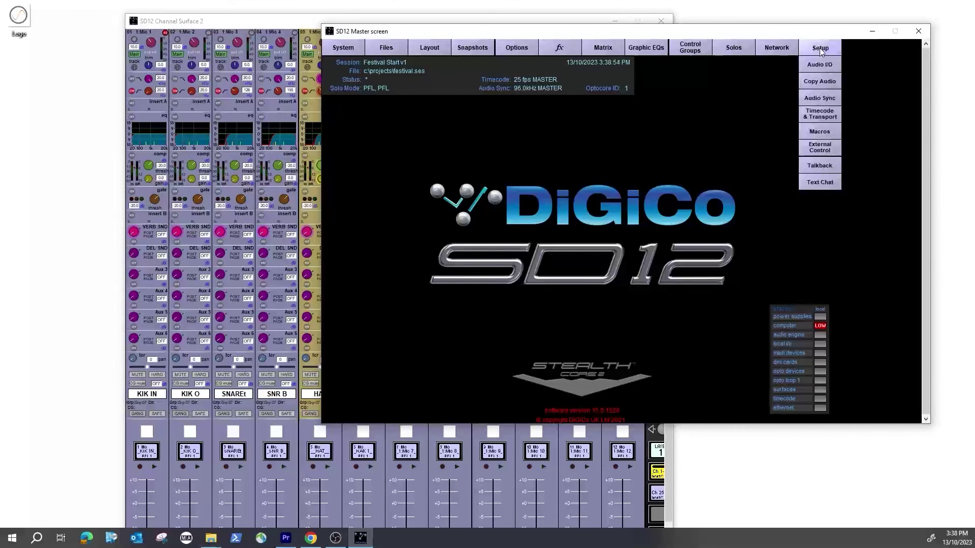
{"action": "left_click", "coordinate": [824, 64]}
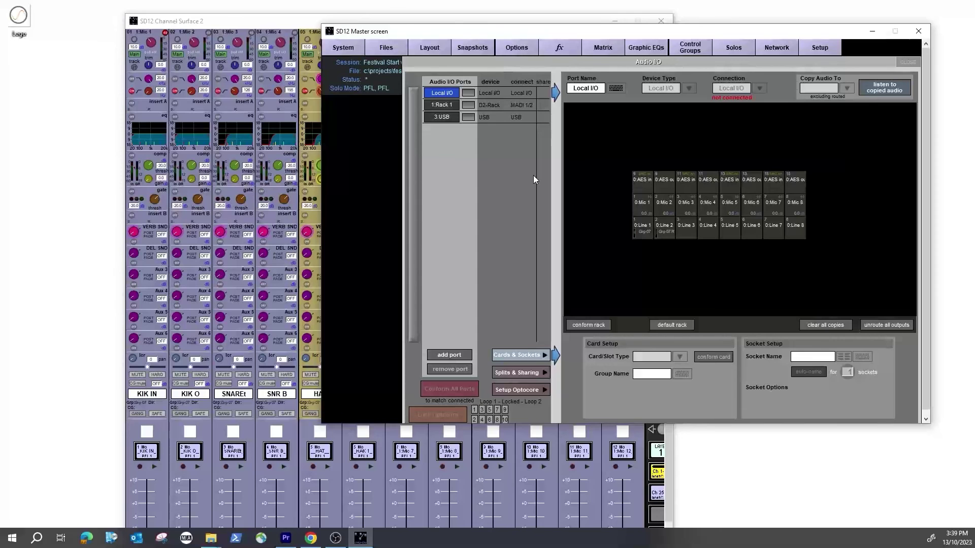
{"action": "left_click", "coordinate": [441, 105]}
{"action": "scroll", "coordinate": [441, 106], "scroll_direction": "down", "scroll_amount": 1}
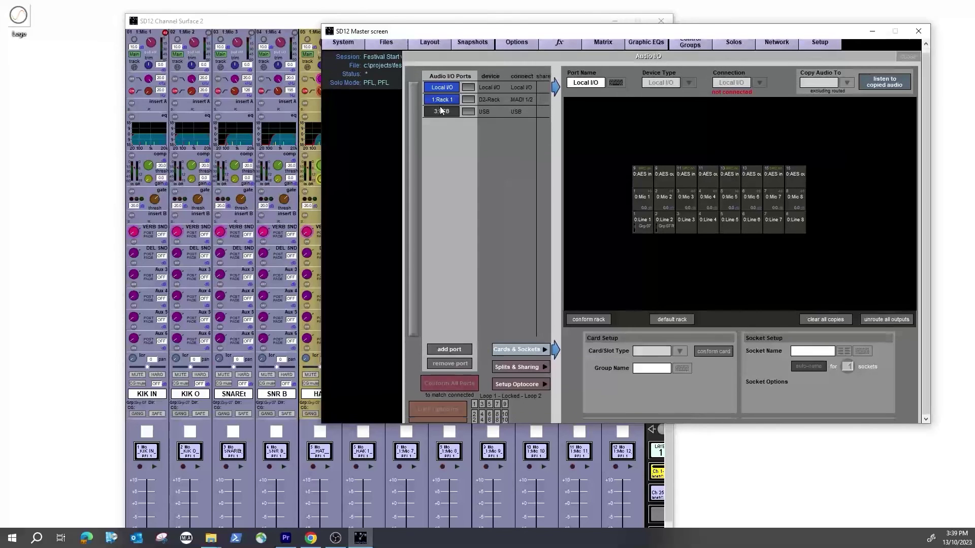
{"action": "left_click", "coordinate": [485, 105]}
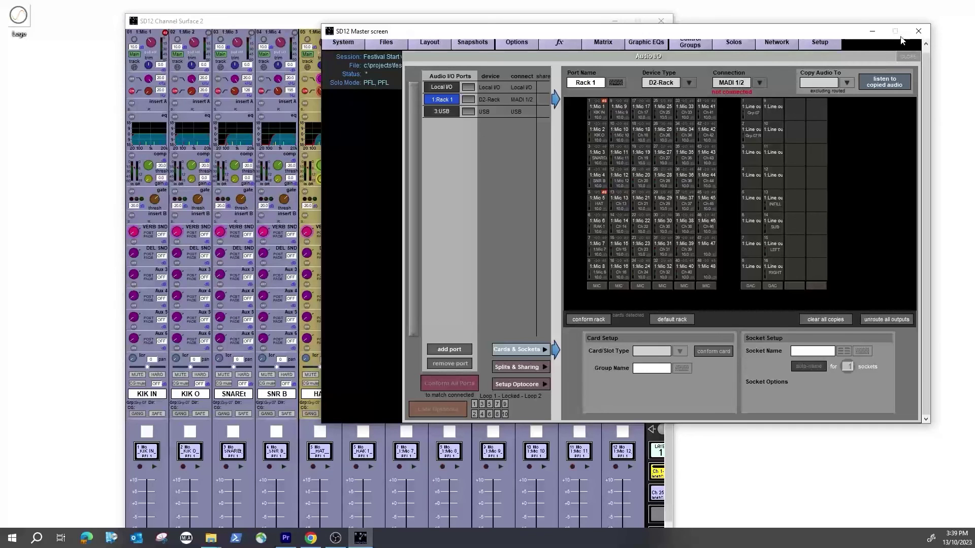
{"action": "left_click", "coordinate": [10, 454]}
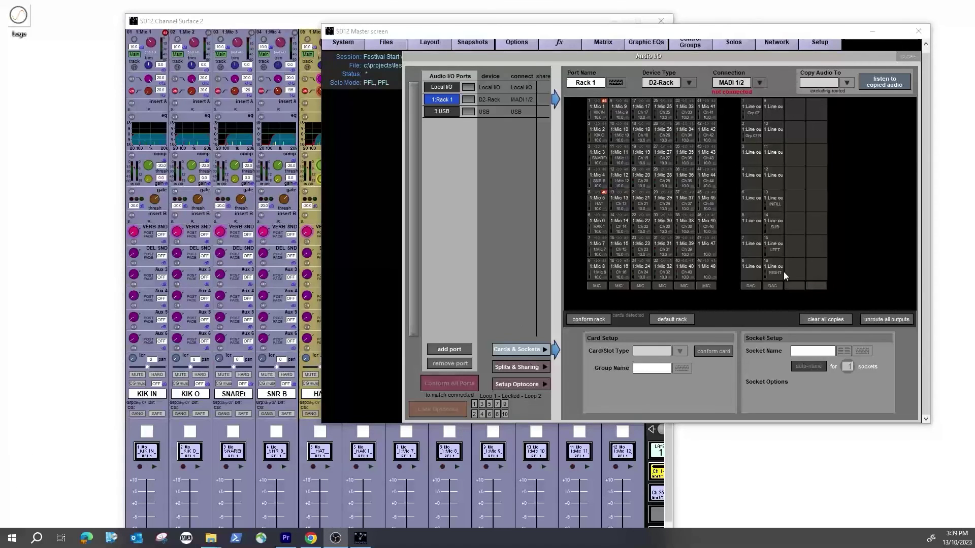
- Insert a new snapshot named SOUNDCHECK START into the session's snapshot list
{"action": "left_click", "coordinate": [478, 43]}
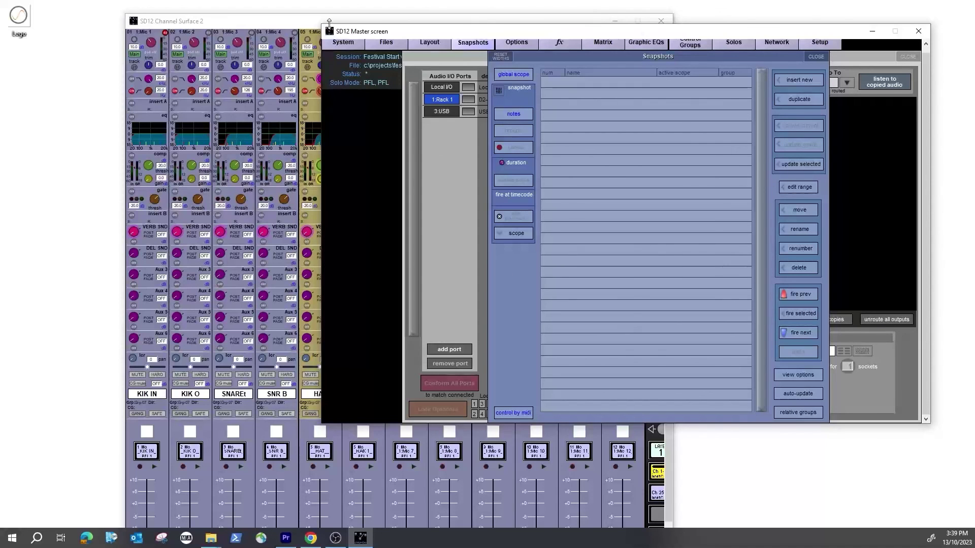
{"action": "left_click", "coordinate": [813, 80]}
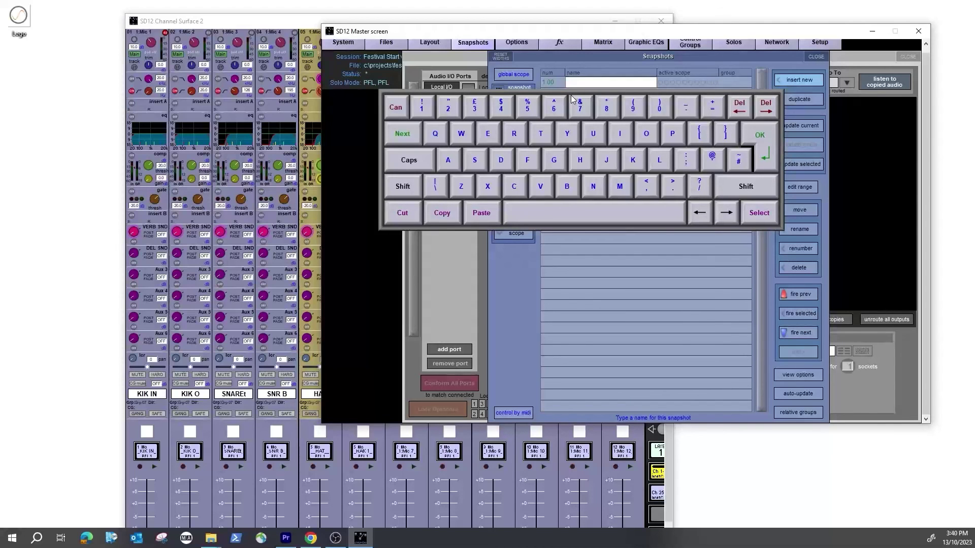
{"action": "type", "text": "SOUNDCHECK START"}
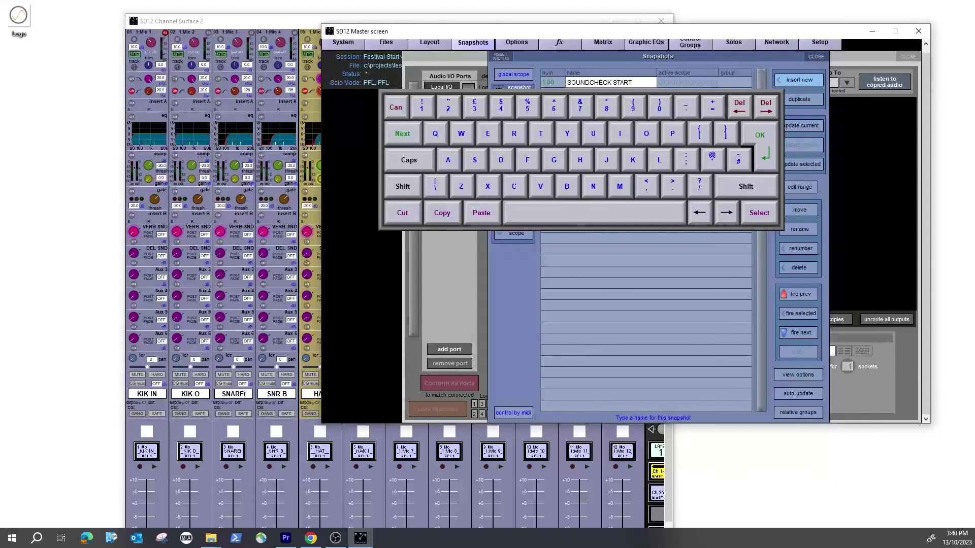
{"action": "key", "text": "Return"}
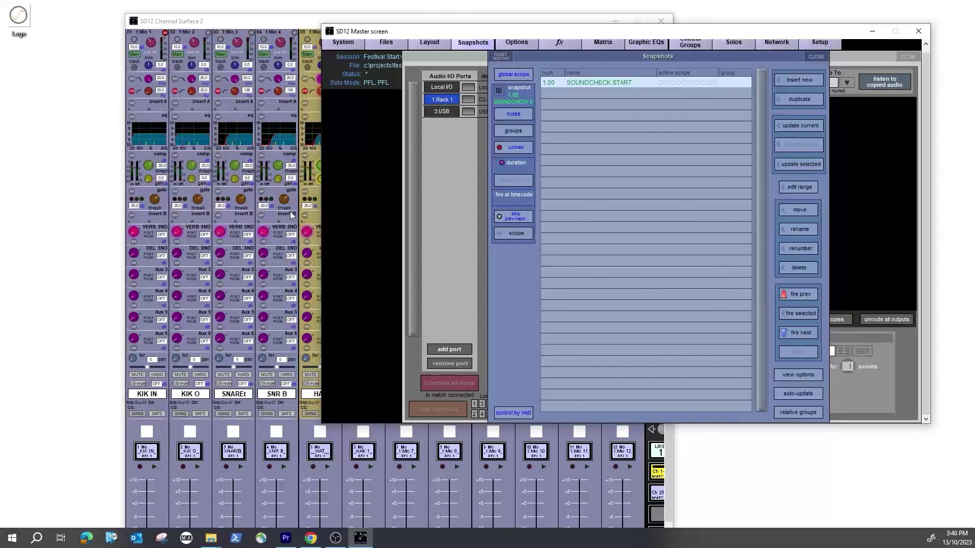
- Save the session with its new snapshot to the current file, festival.ses, and close the saved notice
{"action": "left_click", "coordinate": [387, 49]}
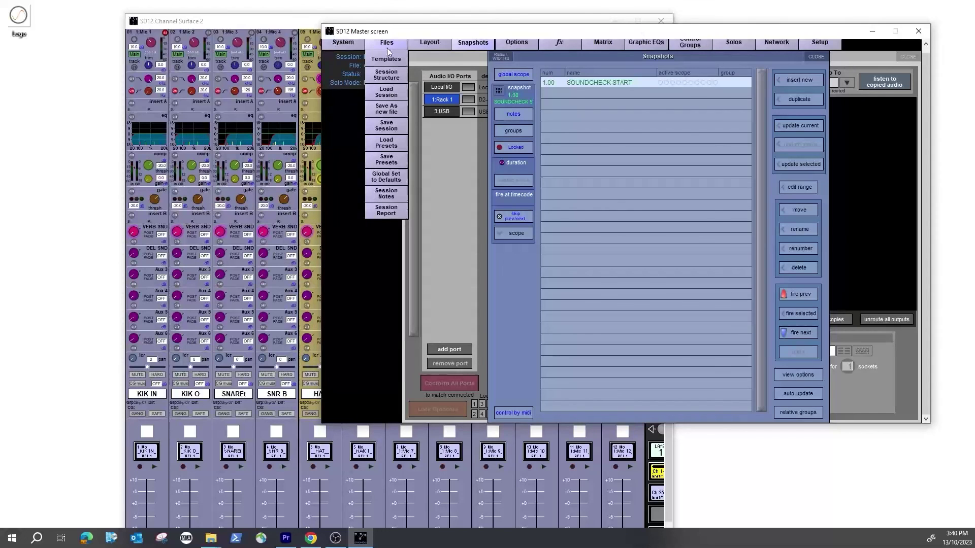
{"action": "left_click", "coordinate": [386, 126]}
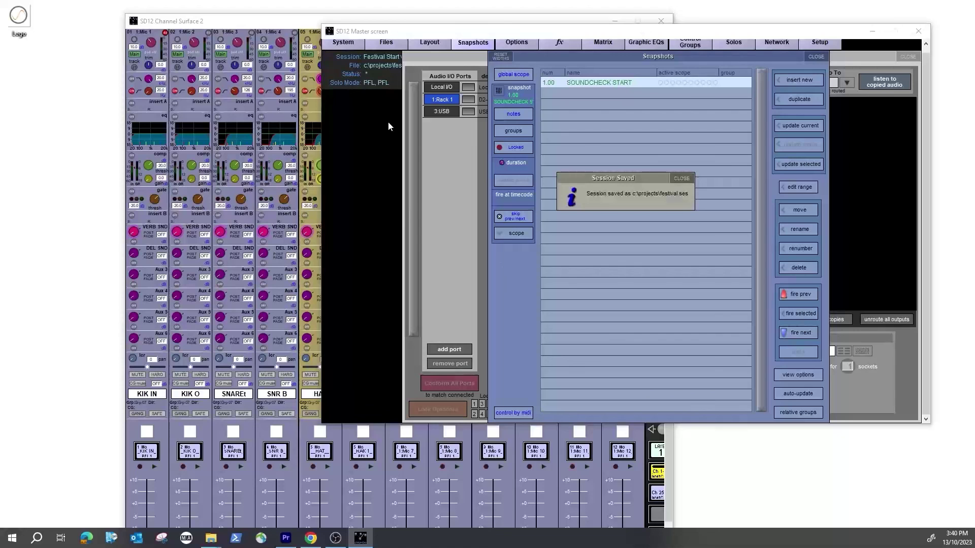
{"action": "left_click", "coordinate": [680, 178]}
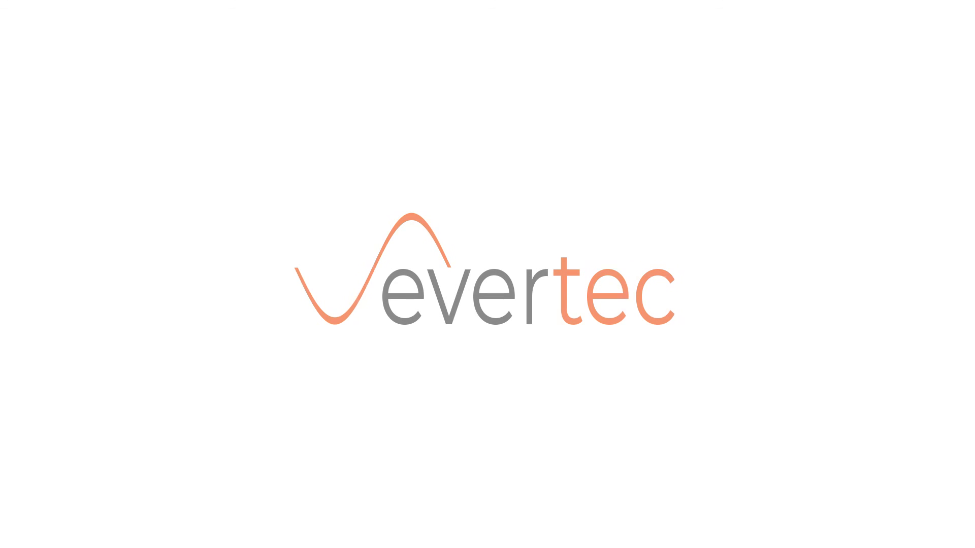